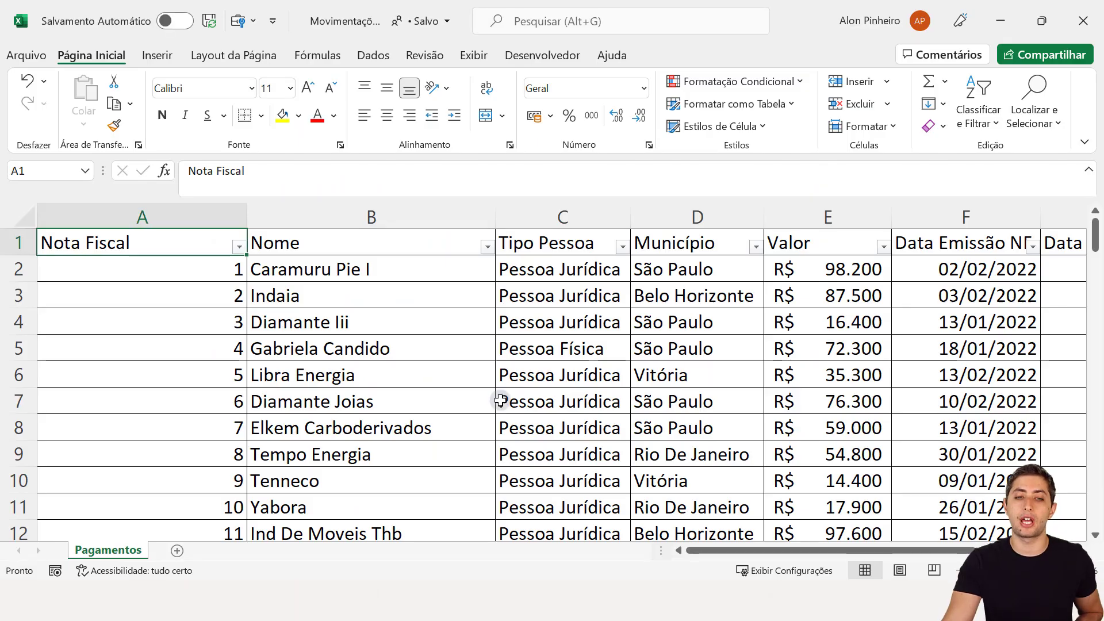
- Auto-fit the width of the Nota Fiscal column to its contents
left_click(238, 209)
double_click(248, 214)
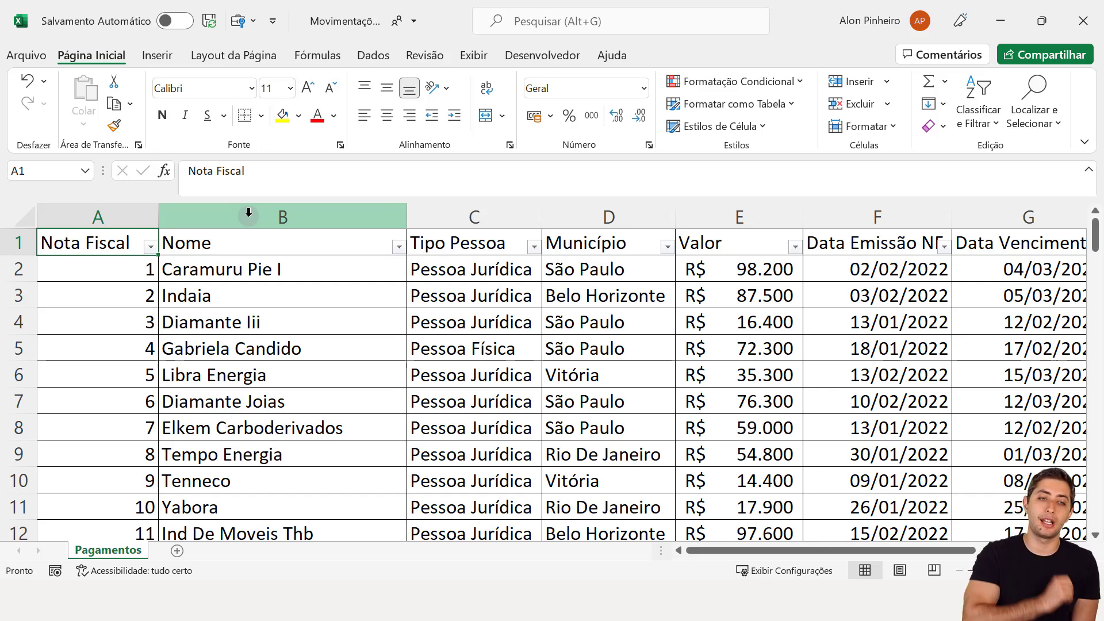
- Review the payments table column by column, from Nota Fiscal across to the date columns
key("ctrl+space")
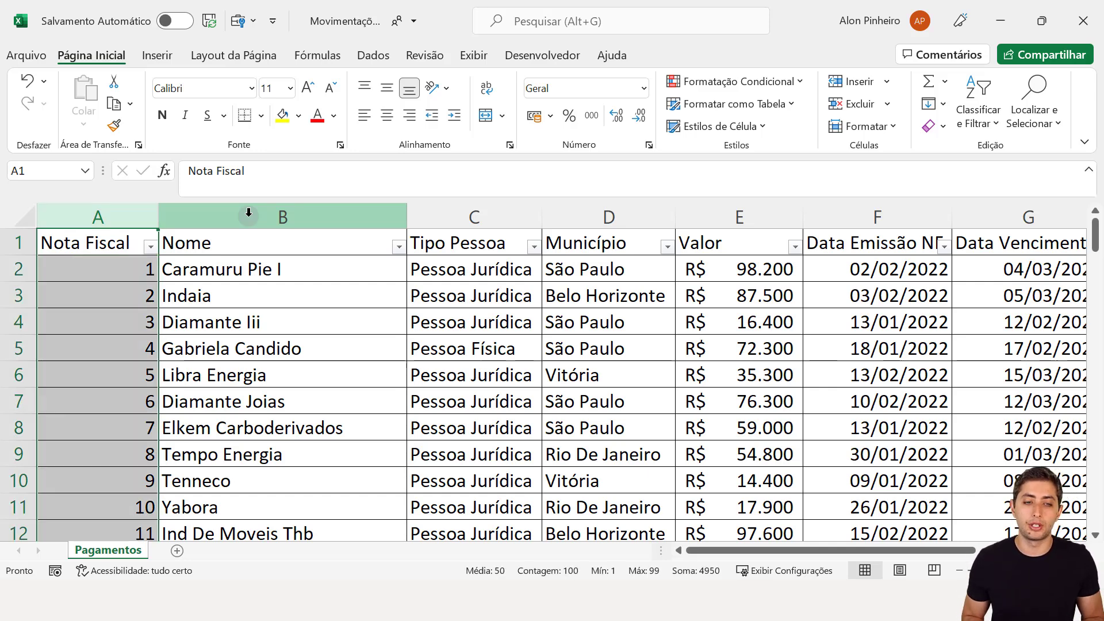
key("Right")
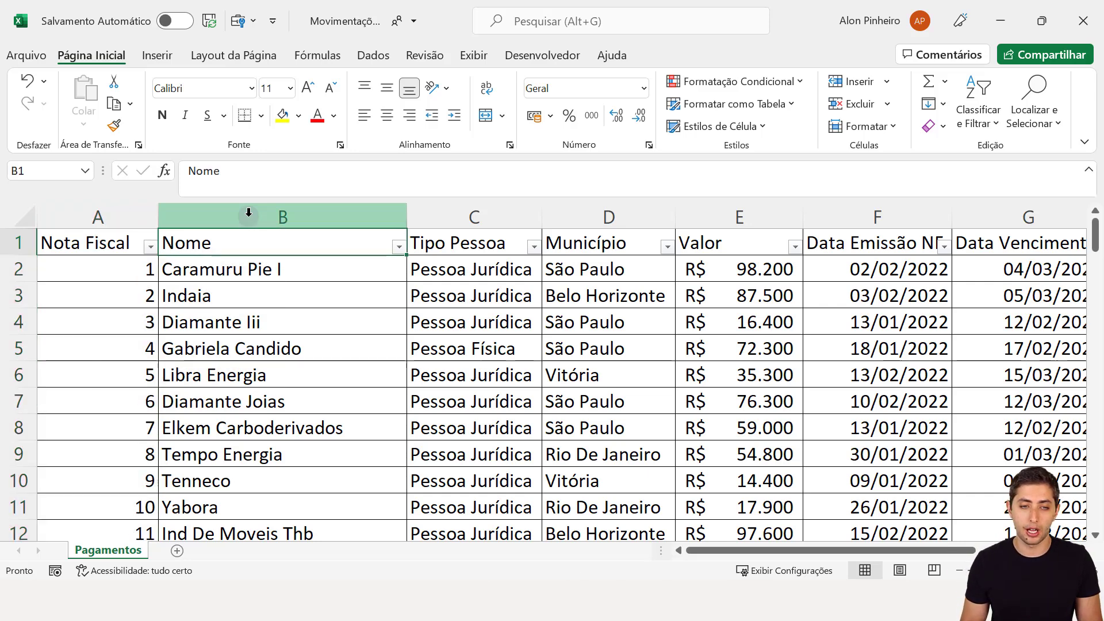
key("ctrl+space")
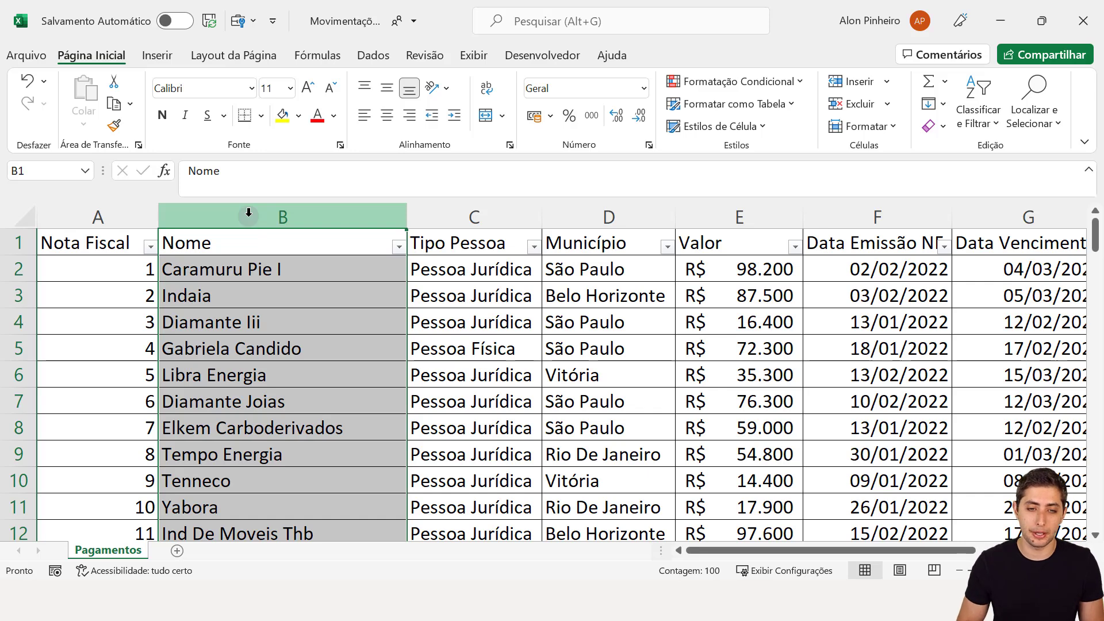
key("Right")
key("ctrl+space")
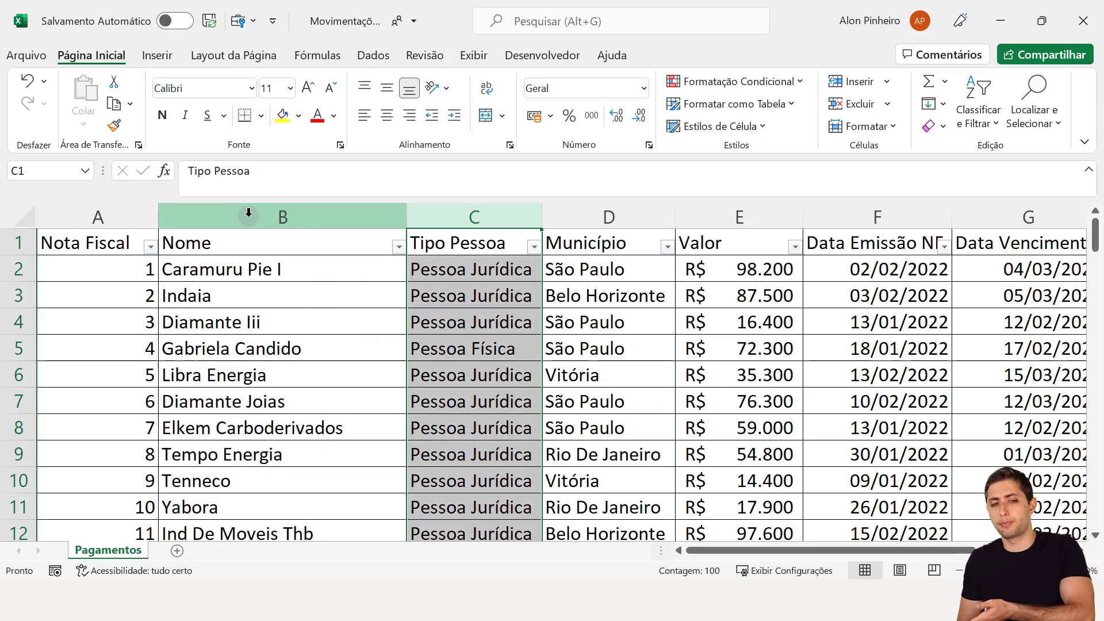
key("Right")
key("ctrl+space")
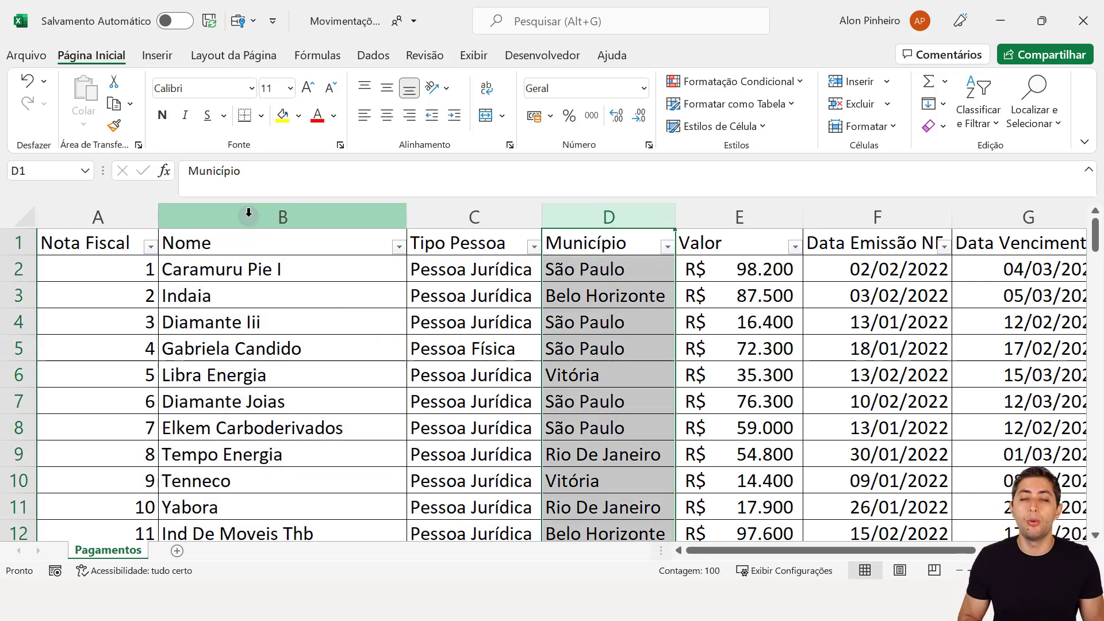
key("Right")
key("ctrl+space")
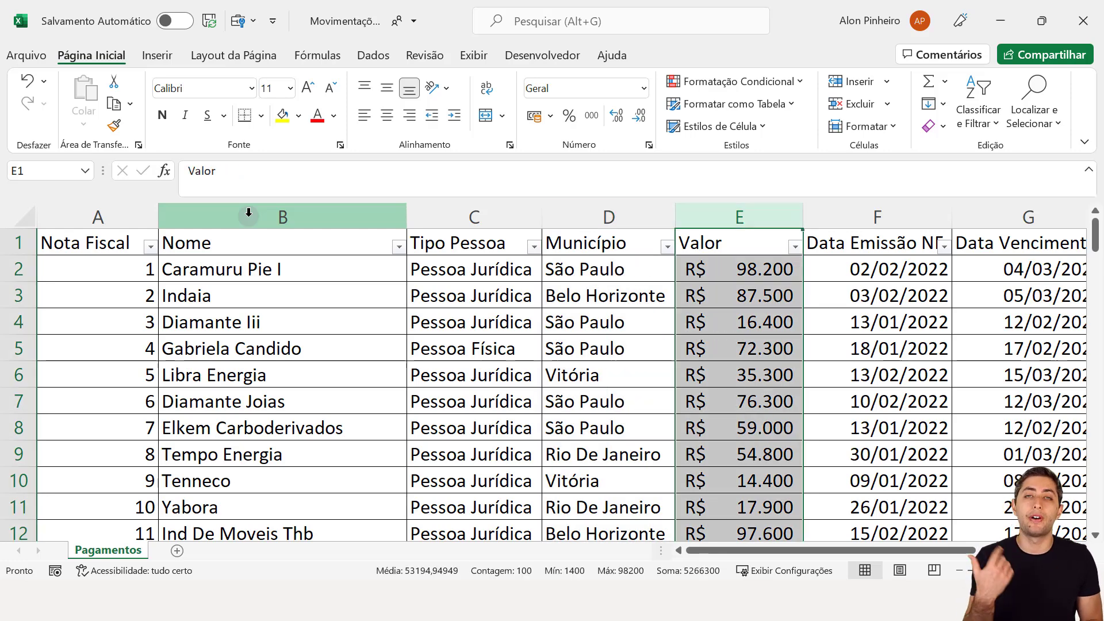
key("Right")
key("Right")
key("Right")
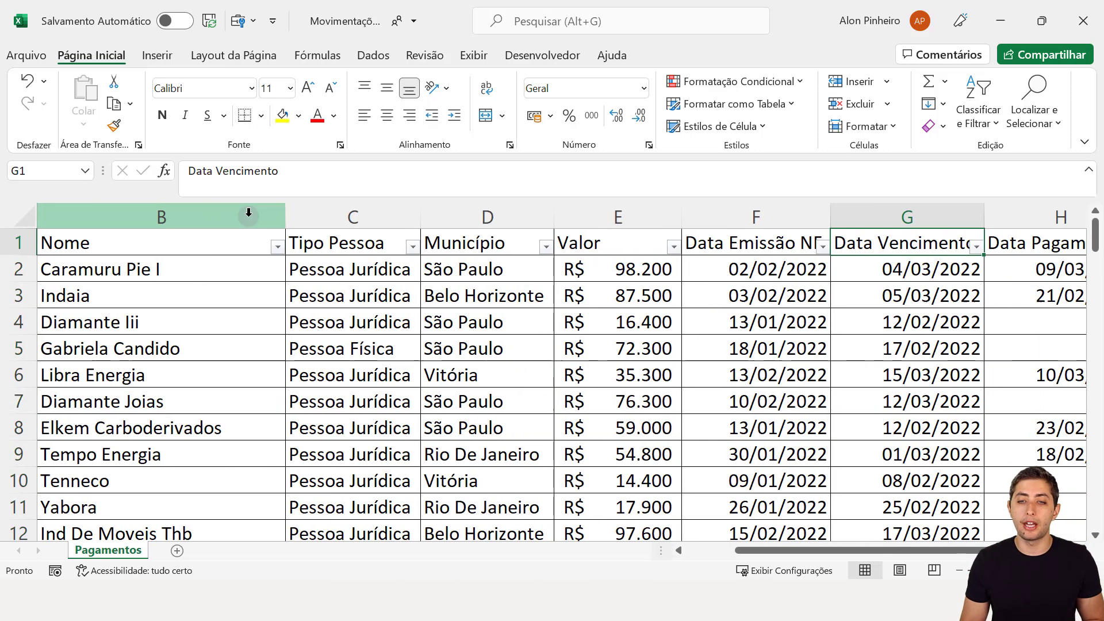
- Auto-fit the width of the Data Emissão NF column so its header fits
key("Left")
key("Left")
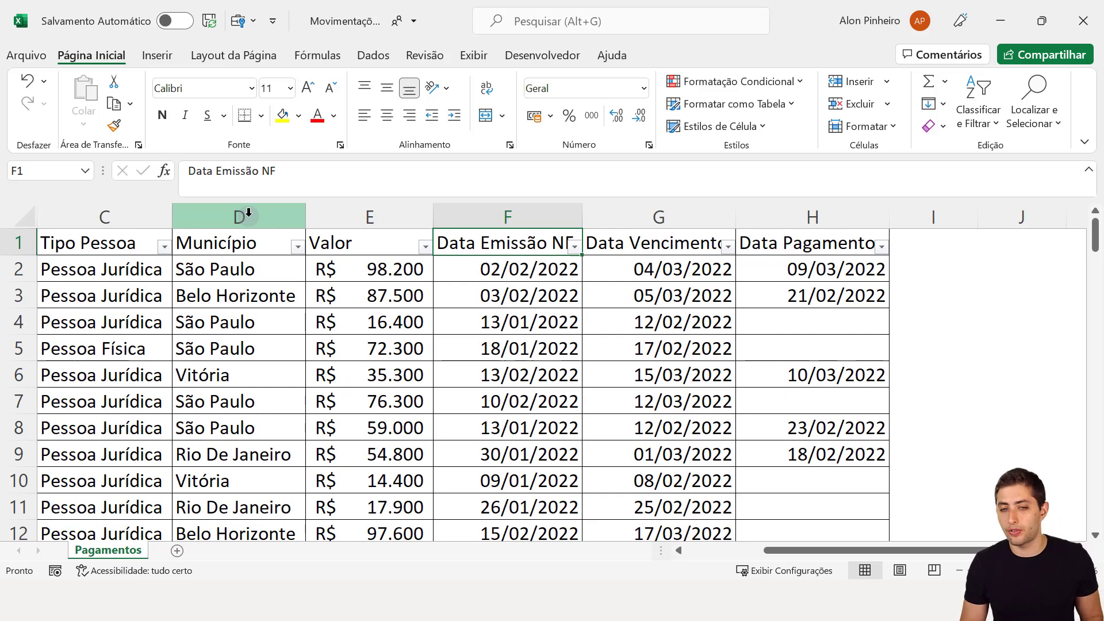
double_click(578, 208)
left_click(578, 205)
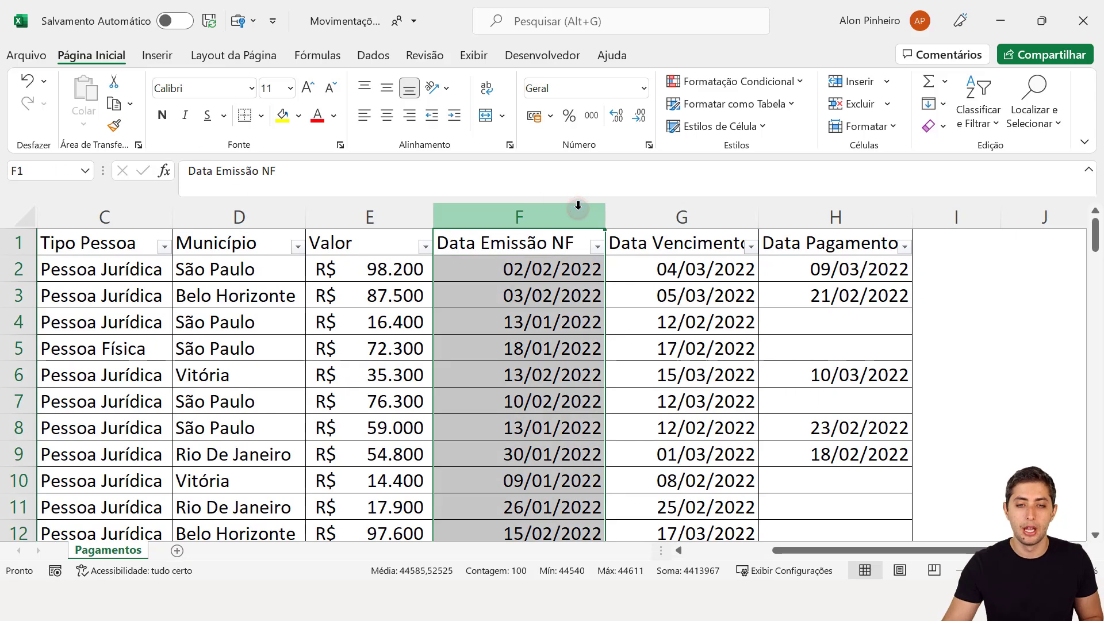
- Check the Data Vencimento and Data Pagamento columns and auto-fit the width of Data Vencimento
key("Right")
key("ctrl+shift+Down")
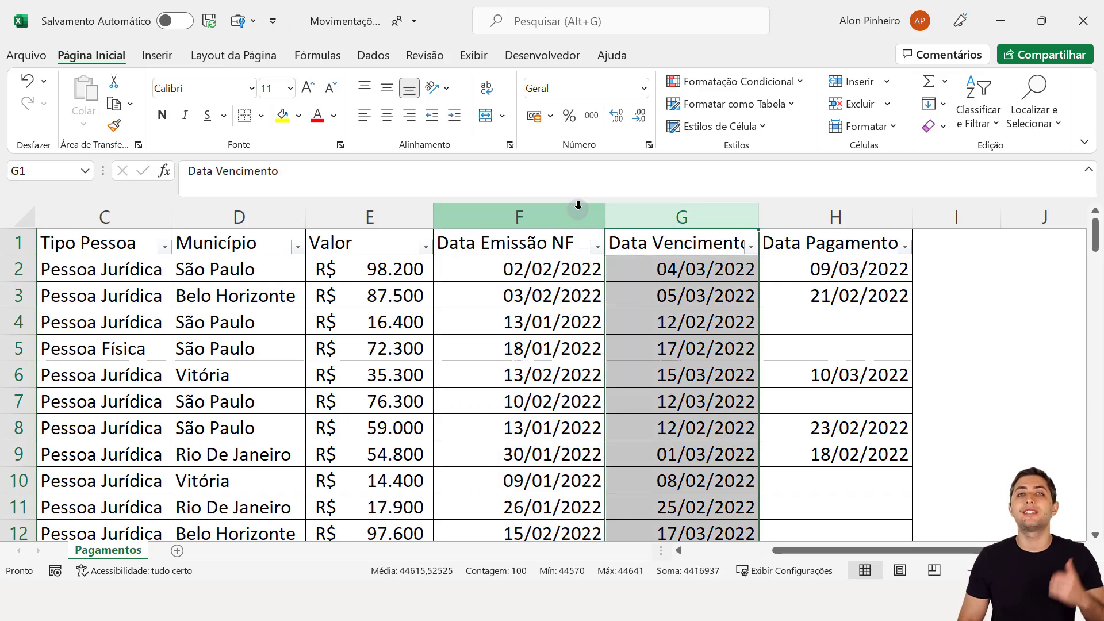
key("Right")
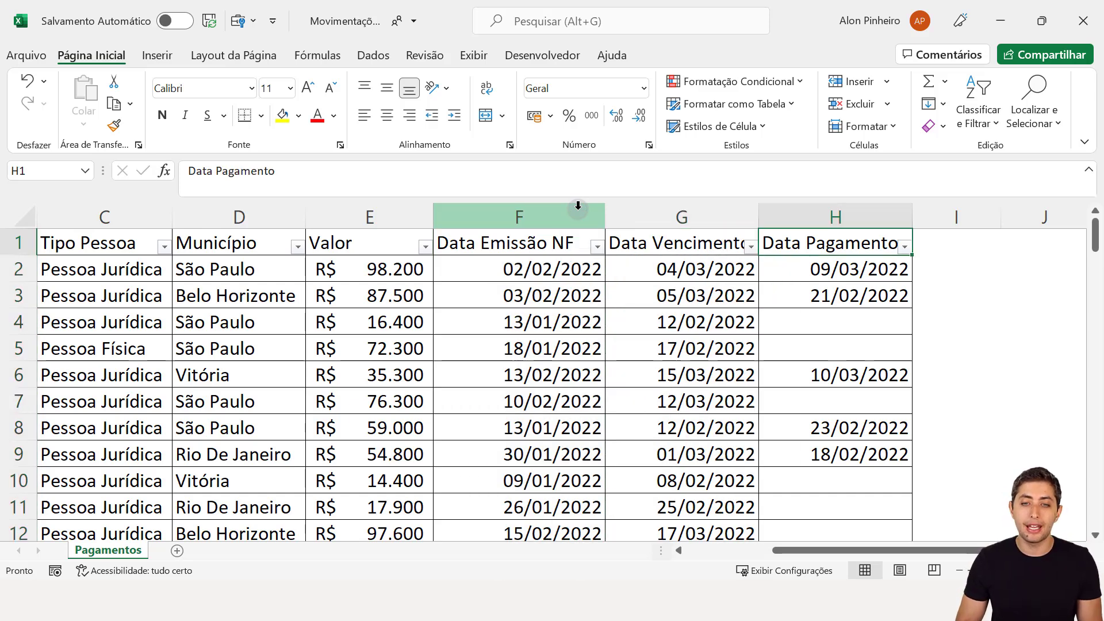
key("ctrl+shift+Down")
key("Left")
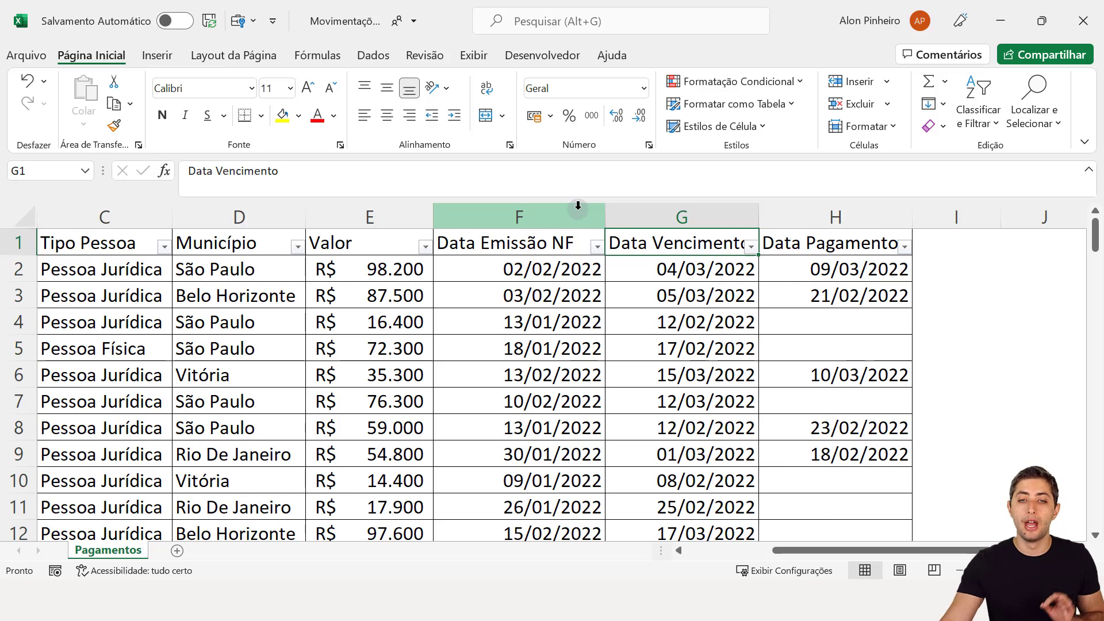
double_click(759, 216)
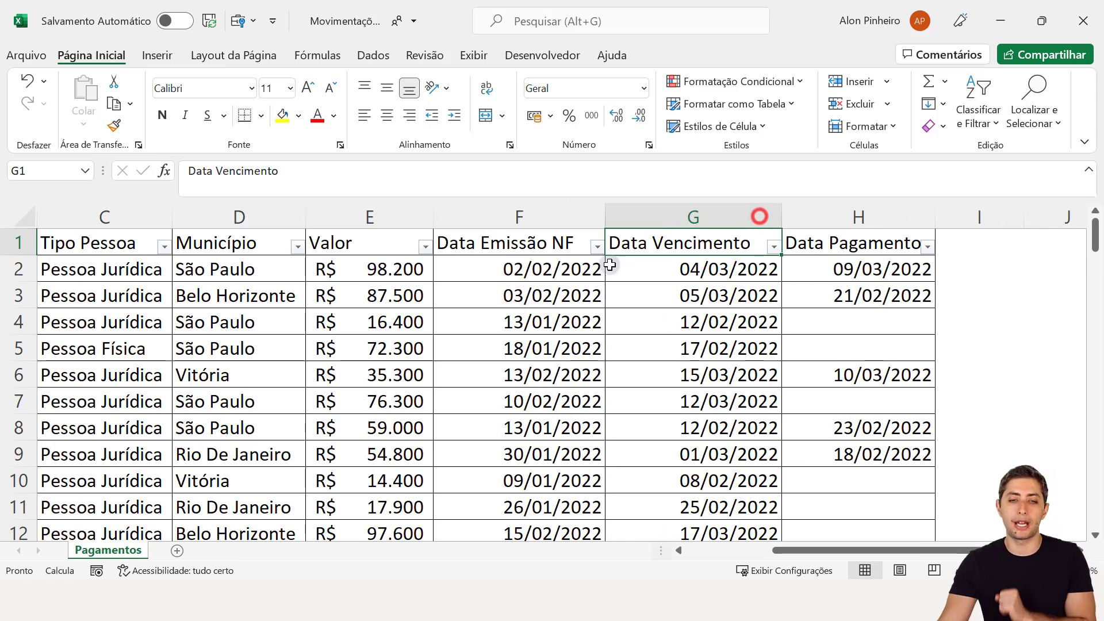
- Examine the formulas behind the first two invoice issue dates in cells F2 and F3, leaving them unedited
left_click(572, 270)
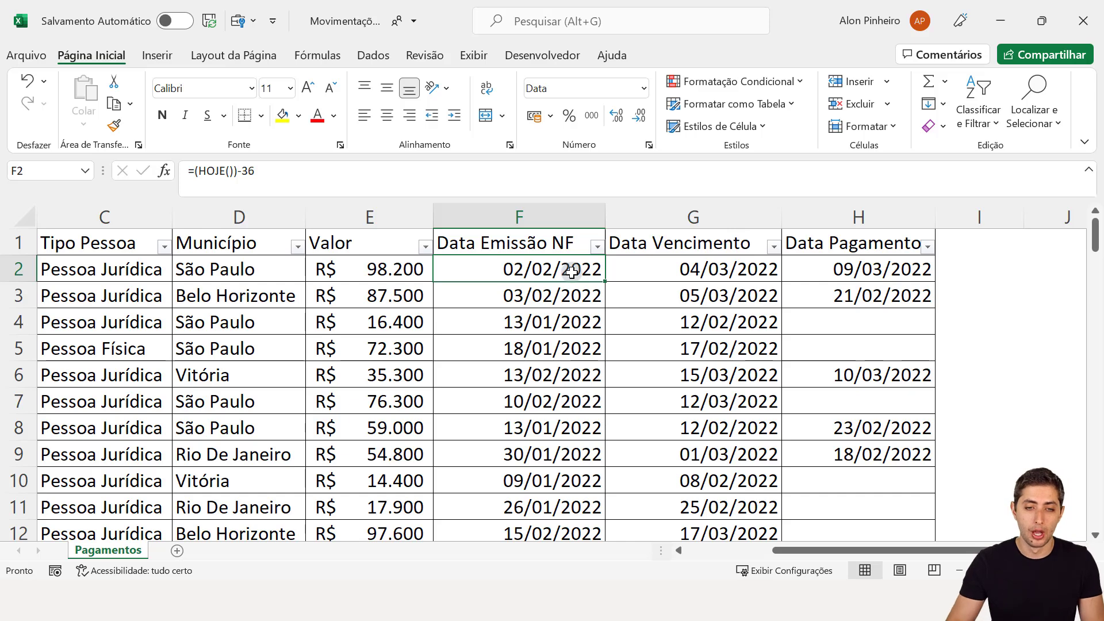
left_click(553, 298)
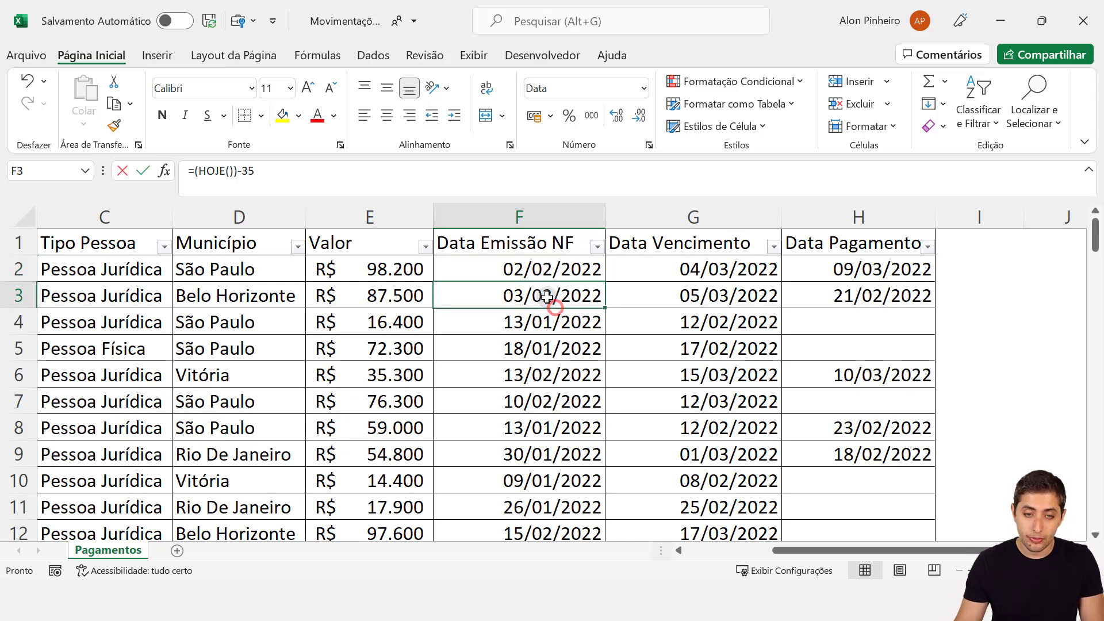
double_click(547, 297)
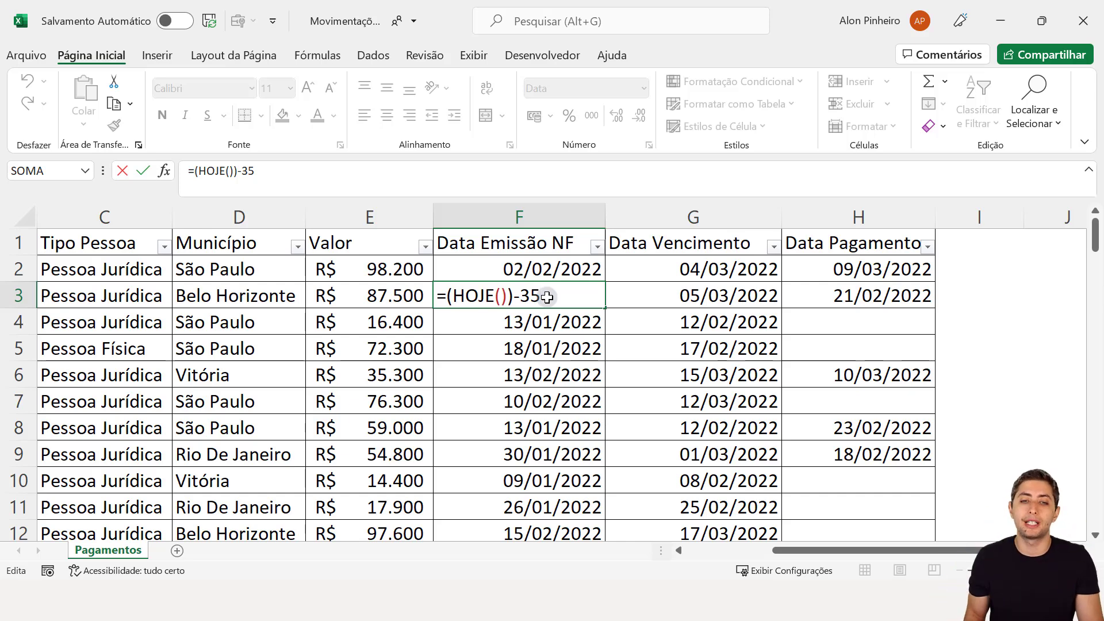
key("ctrl+Return")
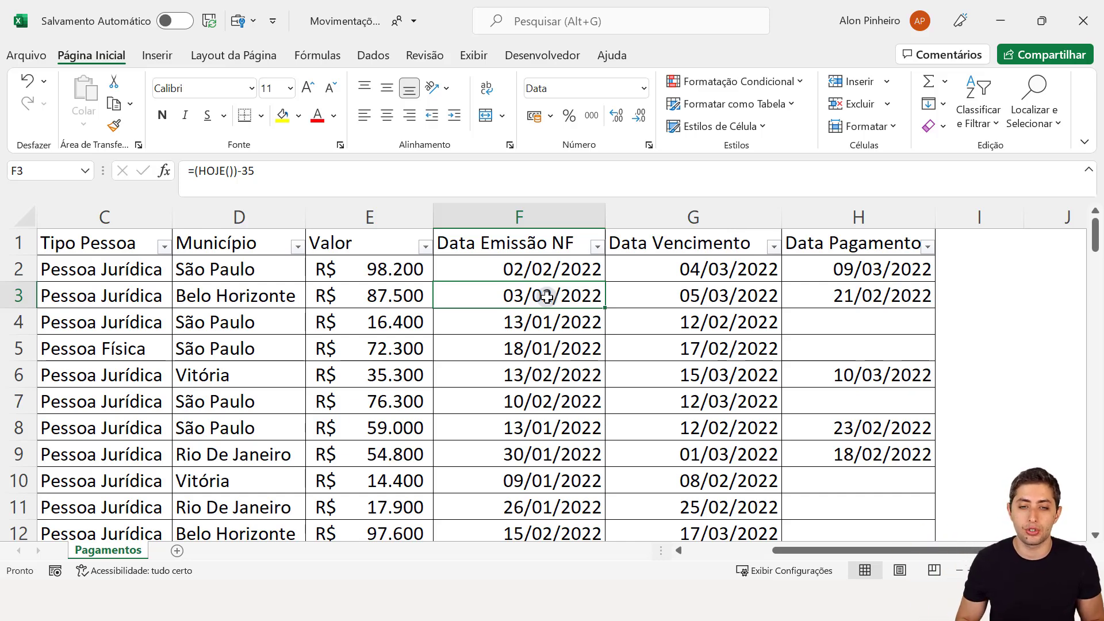
key("Up")
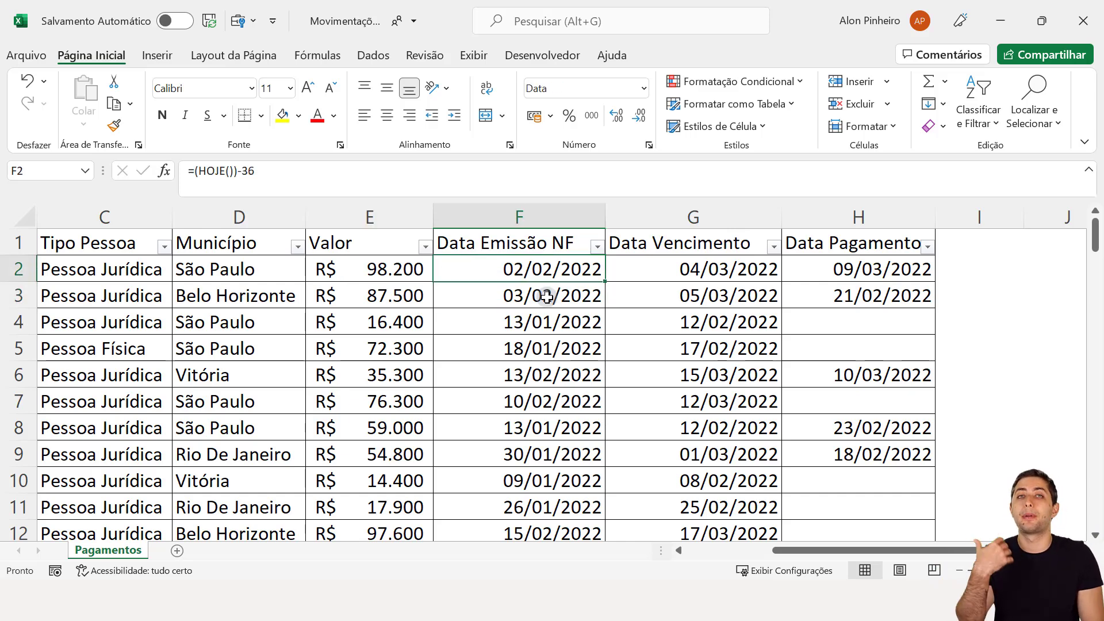
key("F2")
key("Escape")
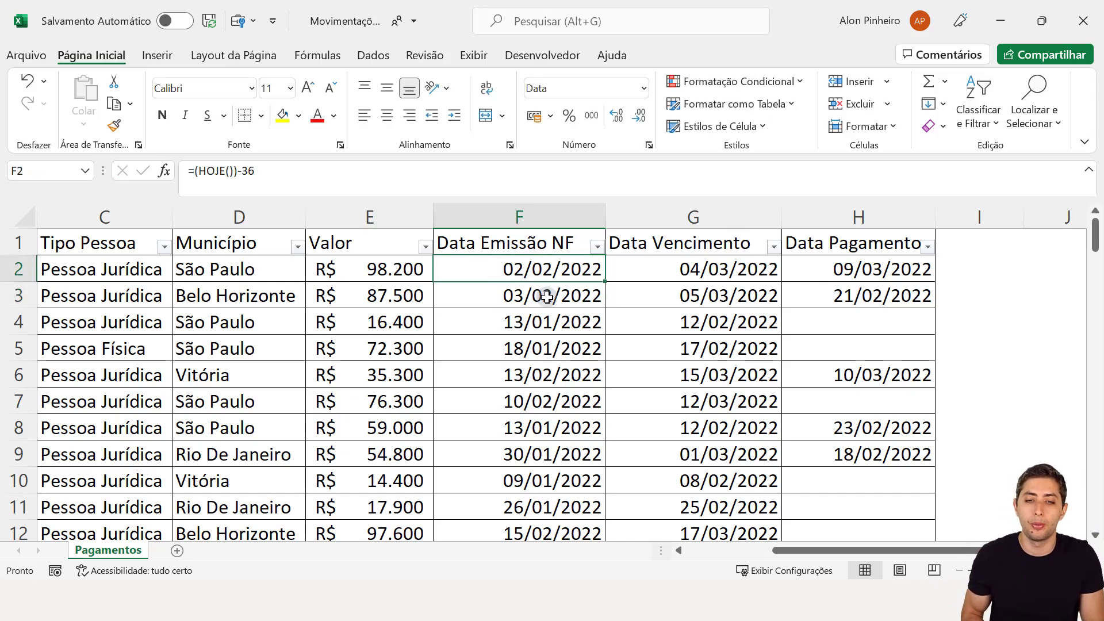
key("F2")
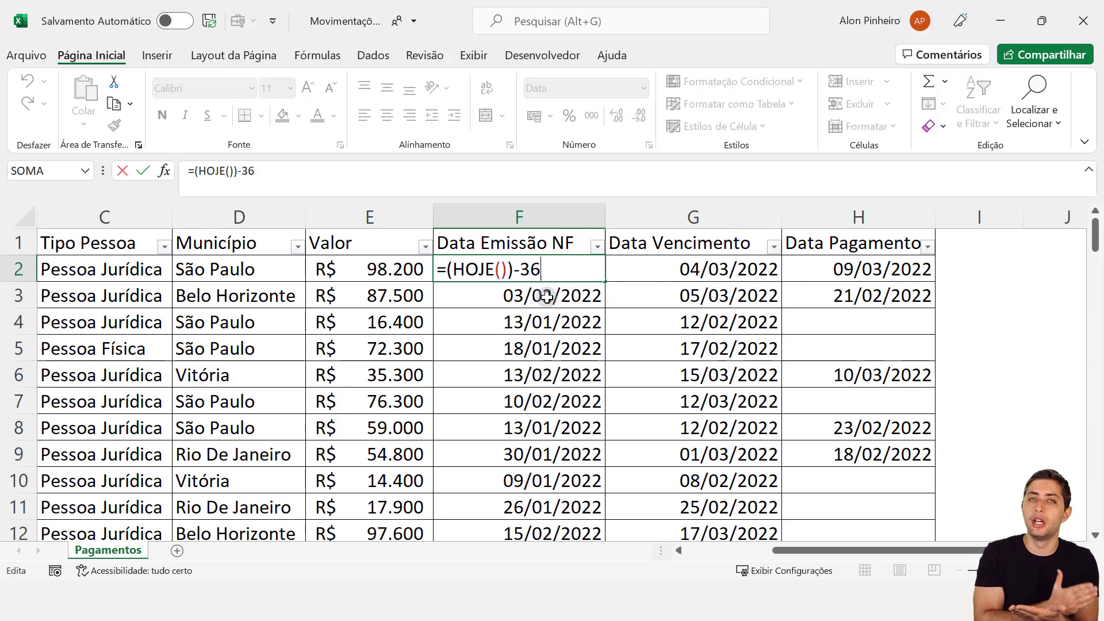
key("Escape")
key("Up")
key("Down")
key("Right")
key("Left")
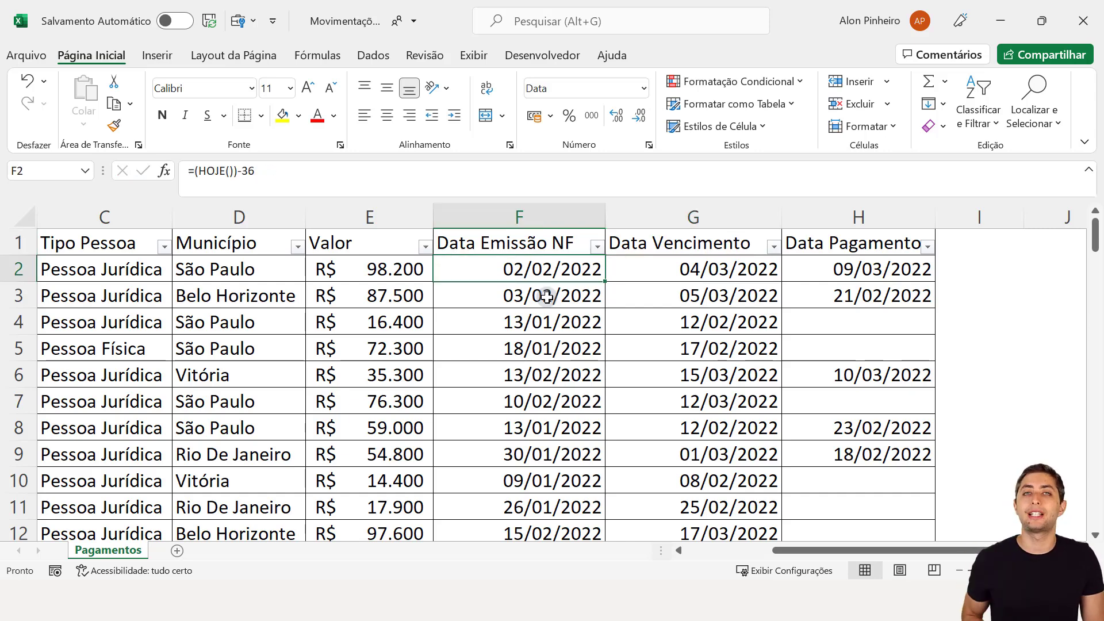
- Examine the due-date formula in G2, the payment-date formula in H2 and the Data Pagamento entry in row 4
key("Right")
key("F2")
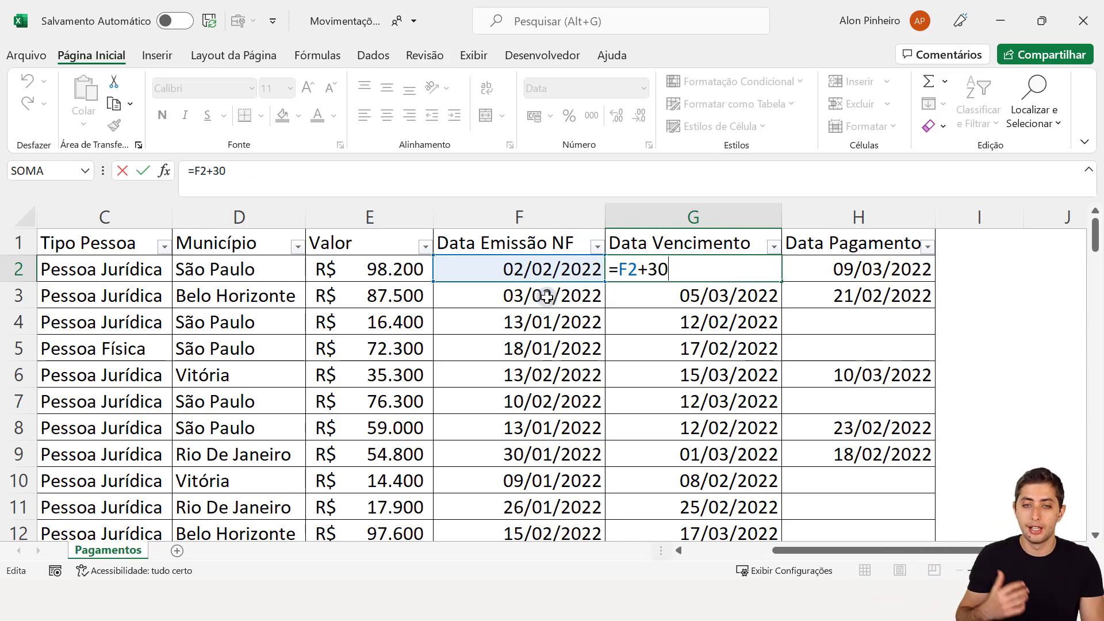
key("Escape")
key("Right")
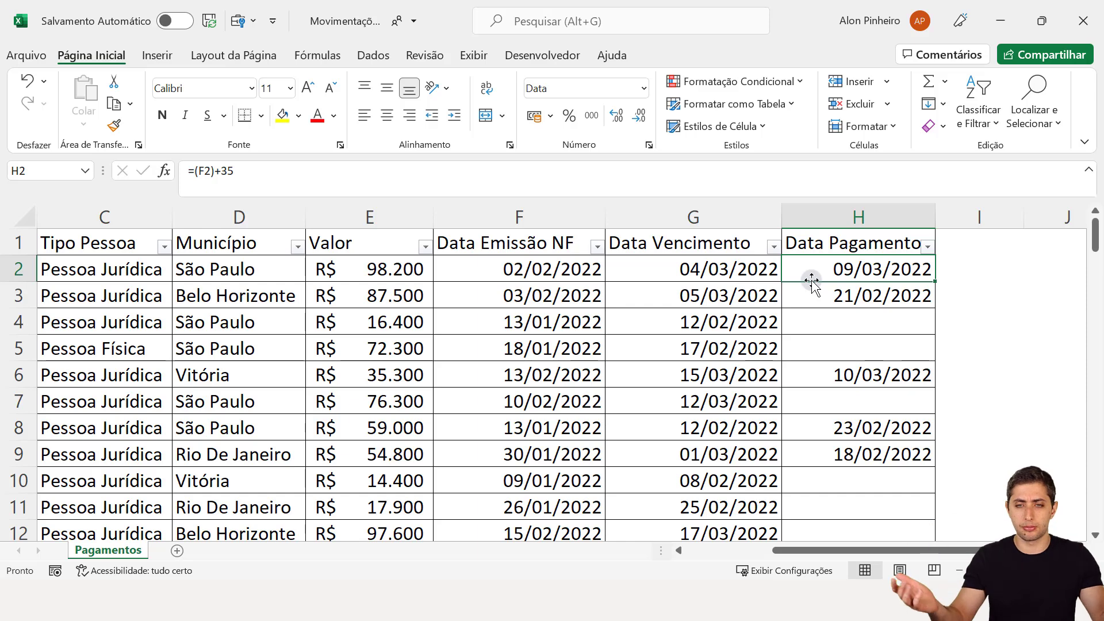
key("Down")
key("Down")
key("shift+space")
key("Down")
key("Up")
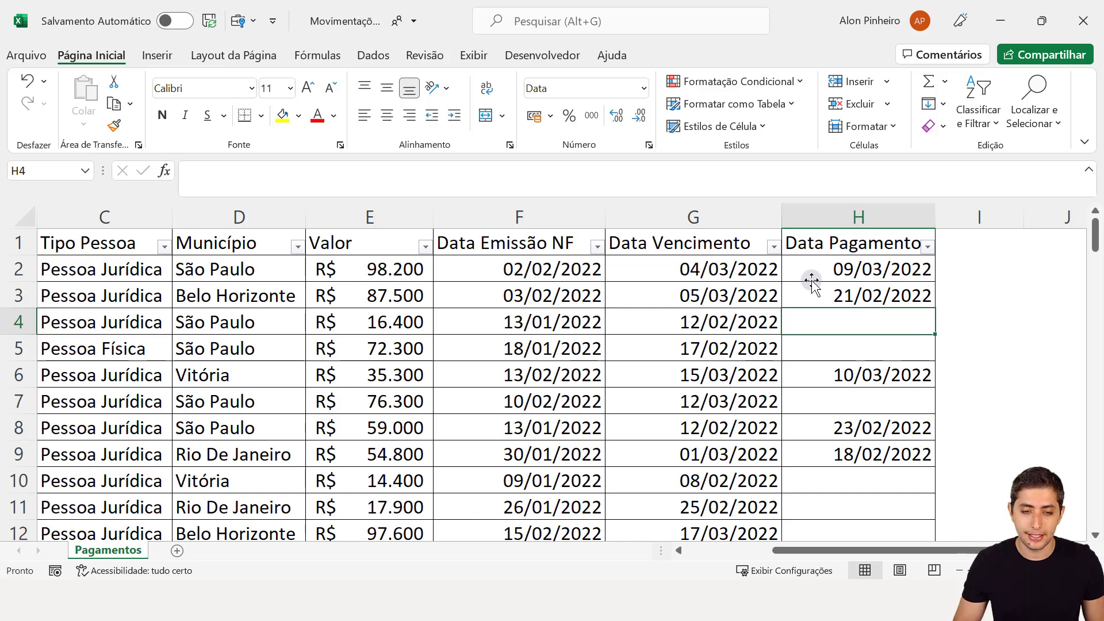
- Close the Excel workbook and, in Power BI Desktop, open Movimentações.xlsx from the 03-20 folder as an Excel data source
key("ctrl+Home")
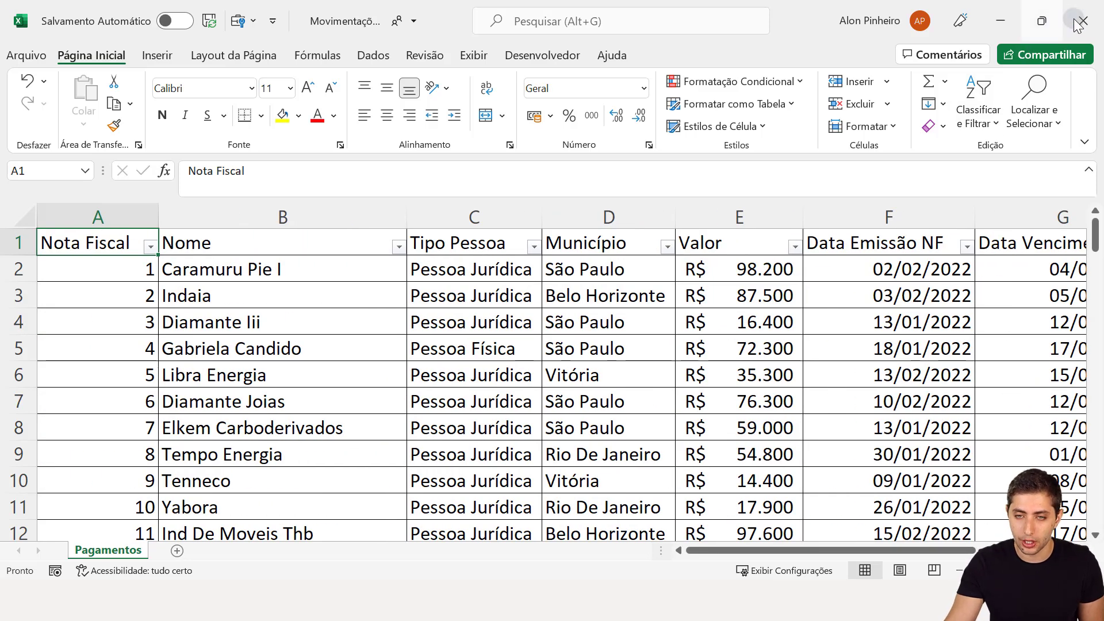
left_click(1075, 20)
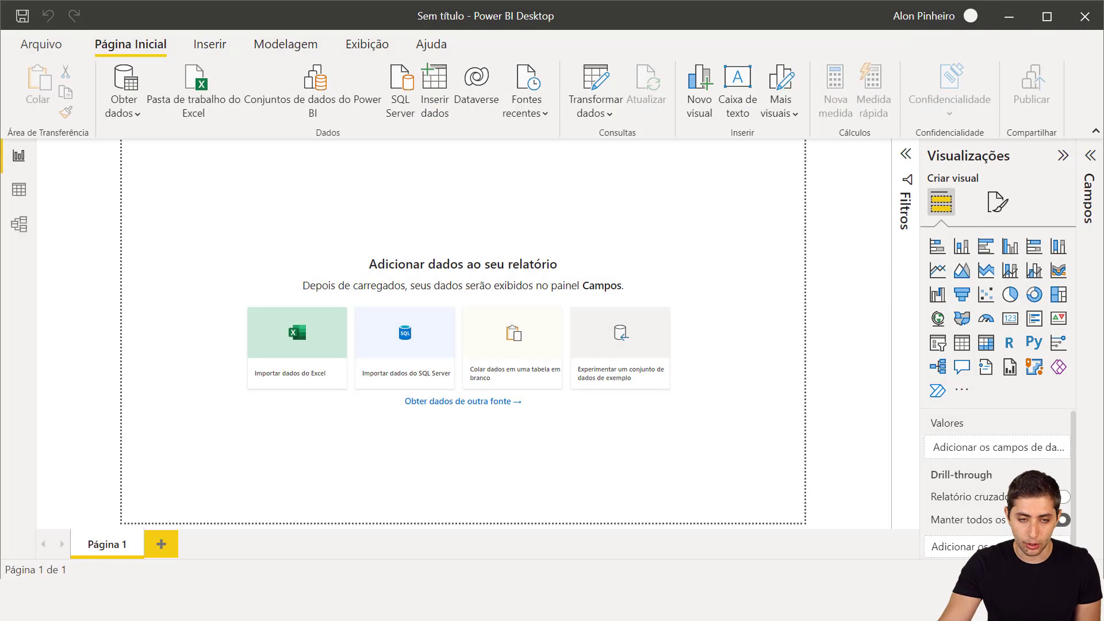
left_click(201, 105)
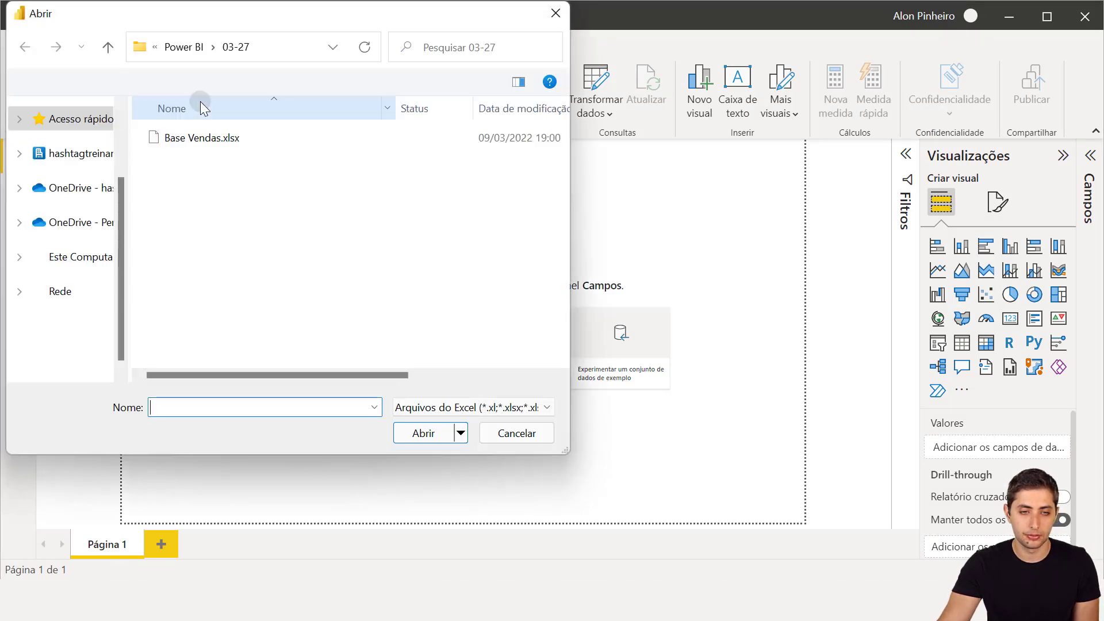
left_click(179, 143)
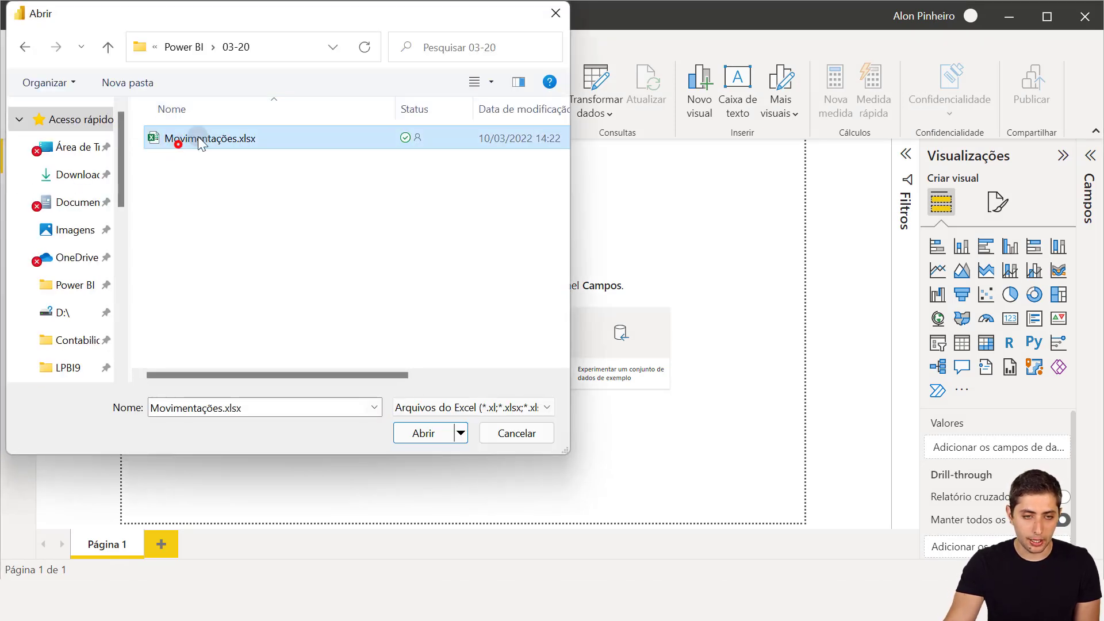
left_click(423, 433)
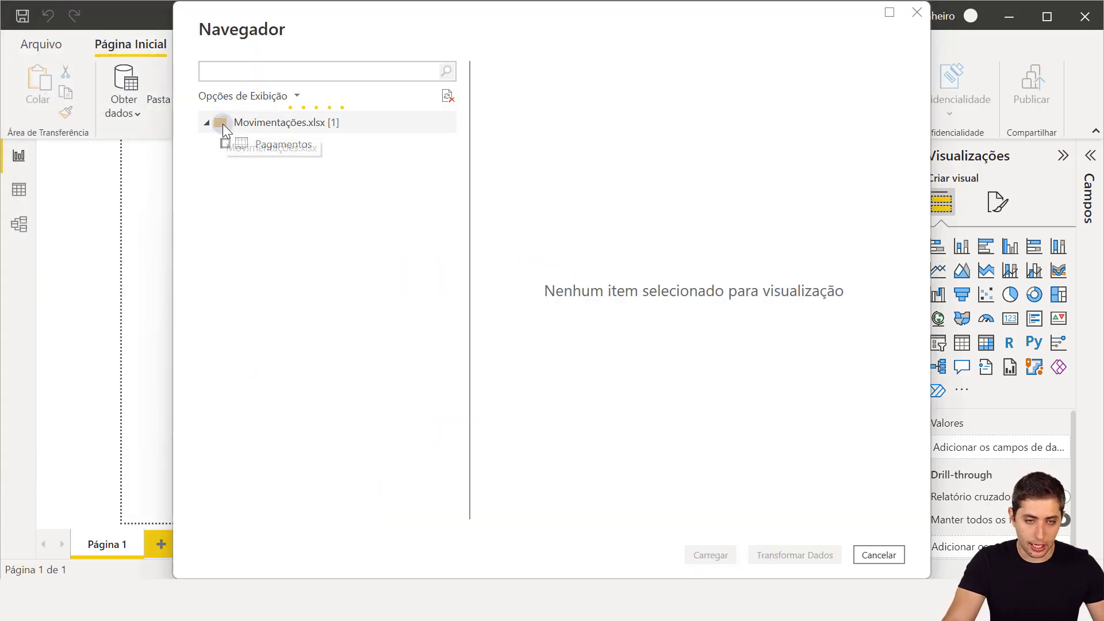
- Select the Pagamentos table from Movimentações.xlsx and load it into the report
mouse_move(199, 101)
left_mouse_down()
mouse_move(308, 145)
mouse_move(342, 137)
left_mouse_up()
key("e")
left_click_drag(214, 131, 319, 155)
key("Escape")
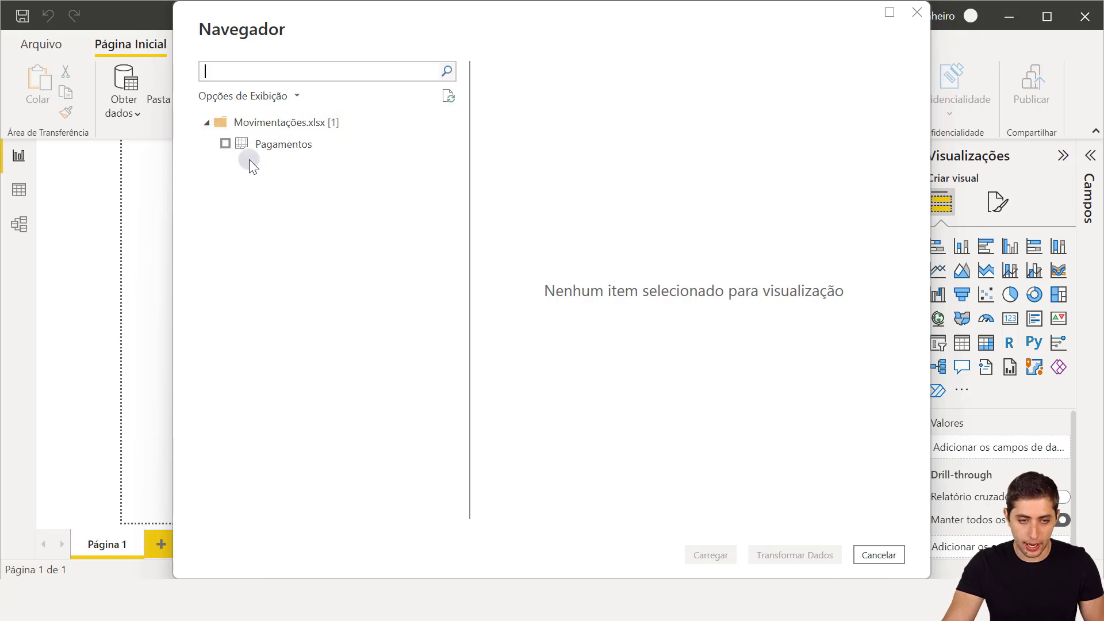
left_click(224, 144)
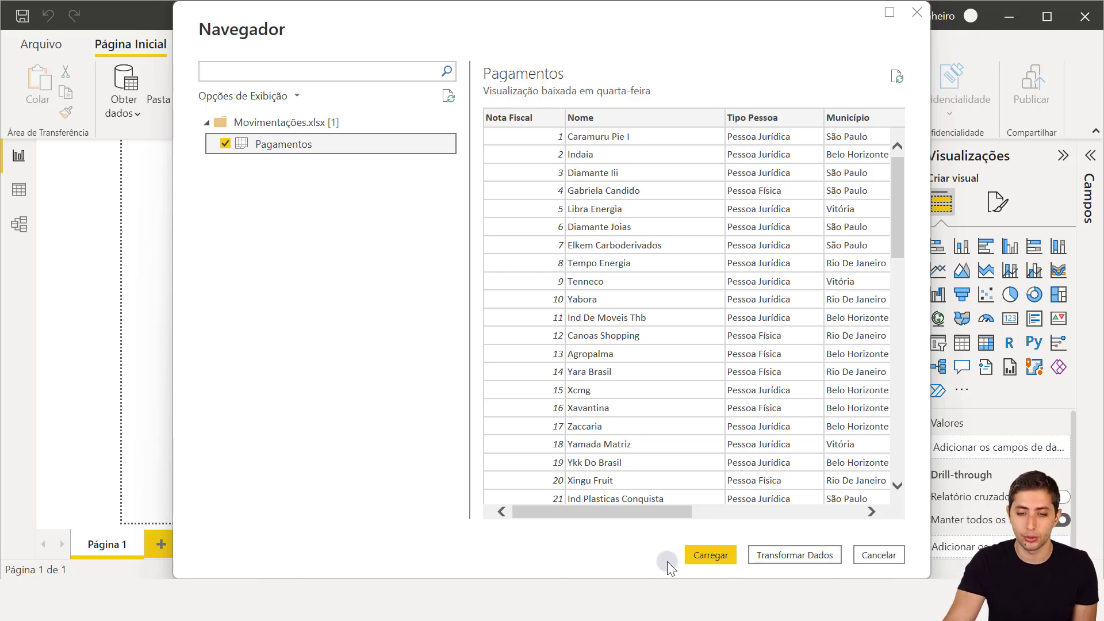
left_click(697, 559)
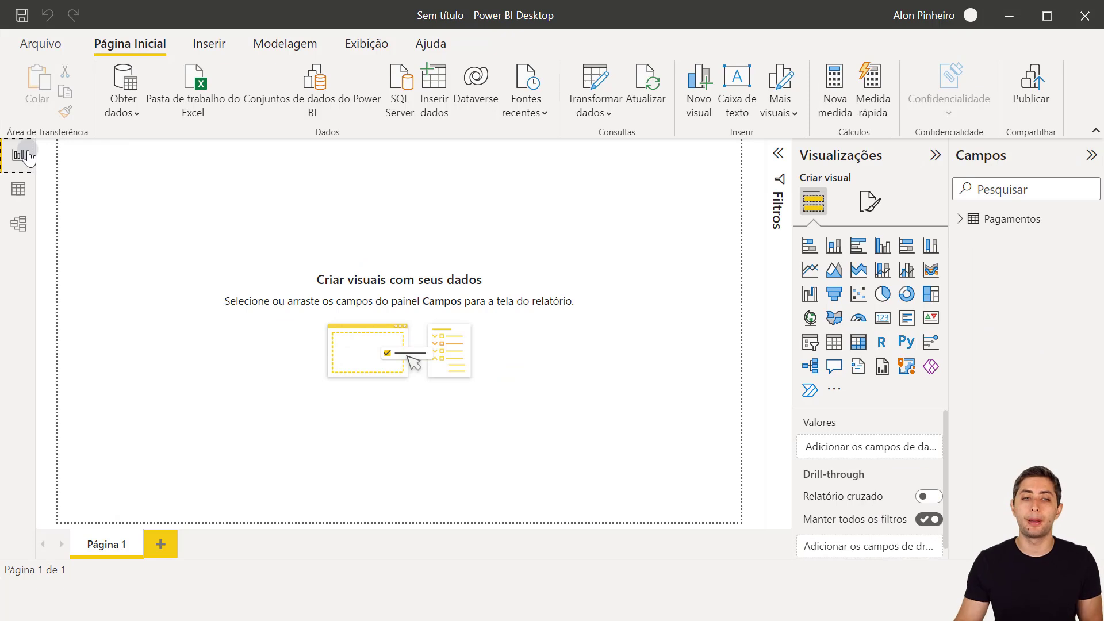
- In the data view, add a new calculated column to the Pagamentos table and name it Diferenca
left_click(22, 191)
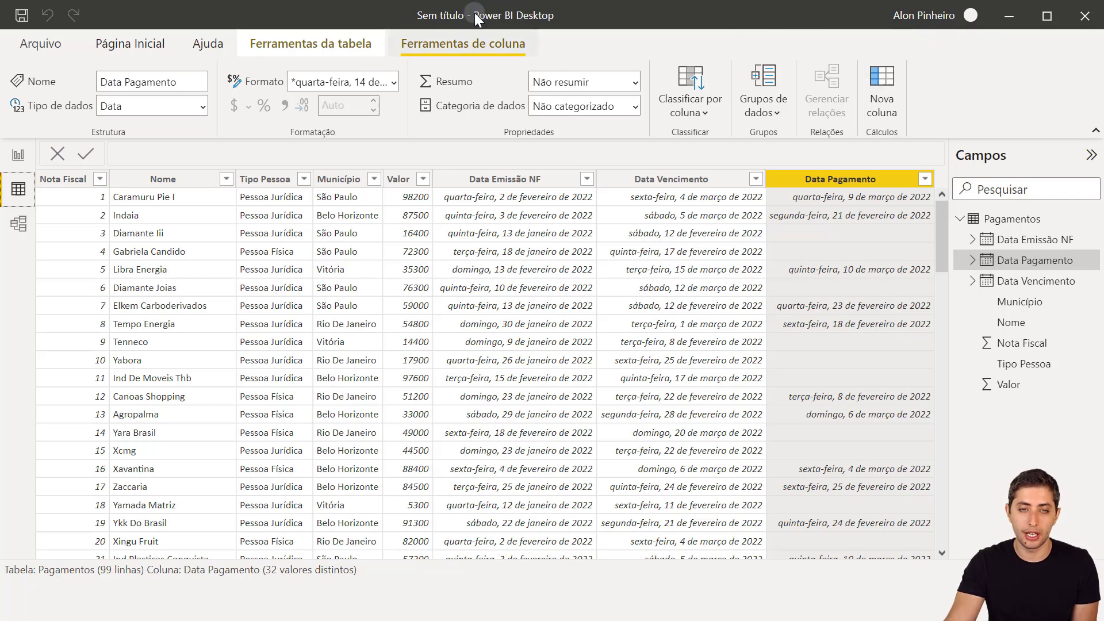
left_click(874, 97)
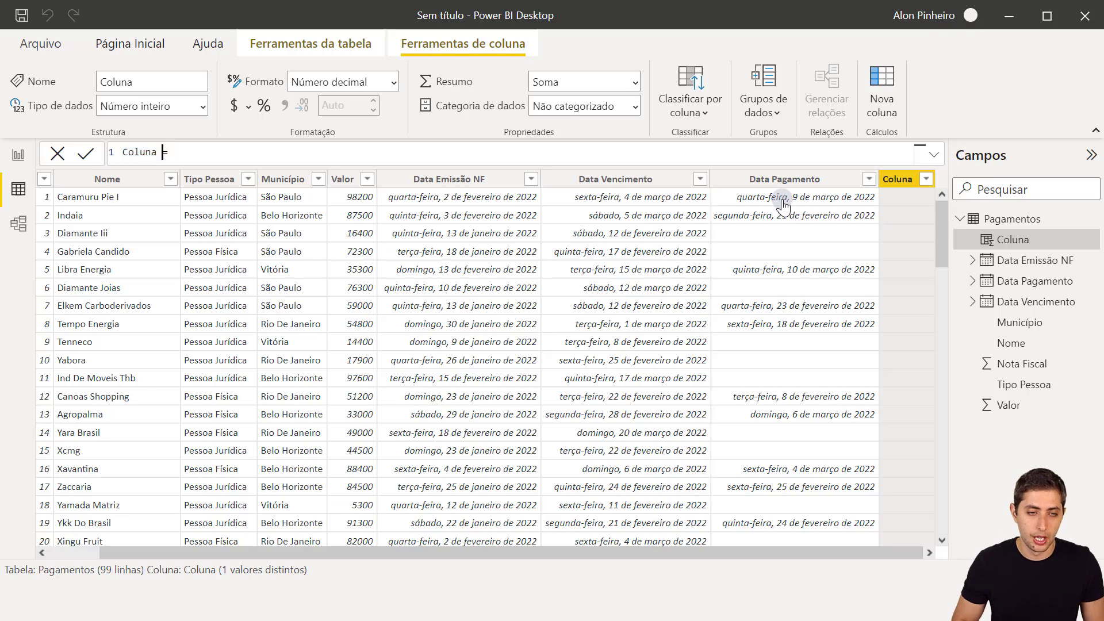
scroll(228, 157, "up", 2)
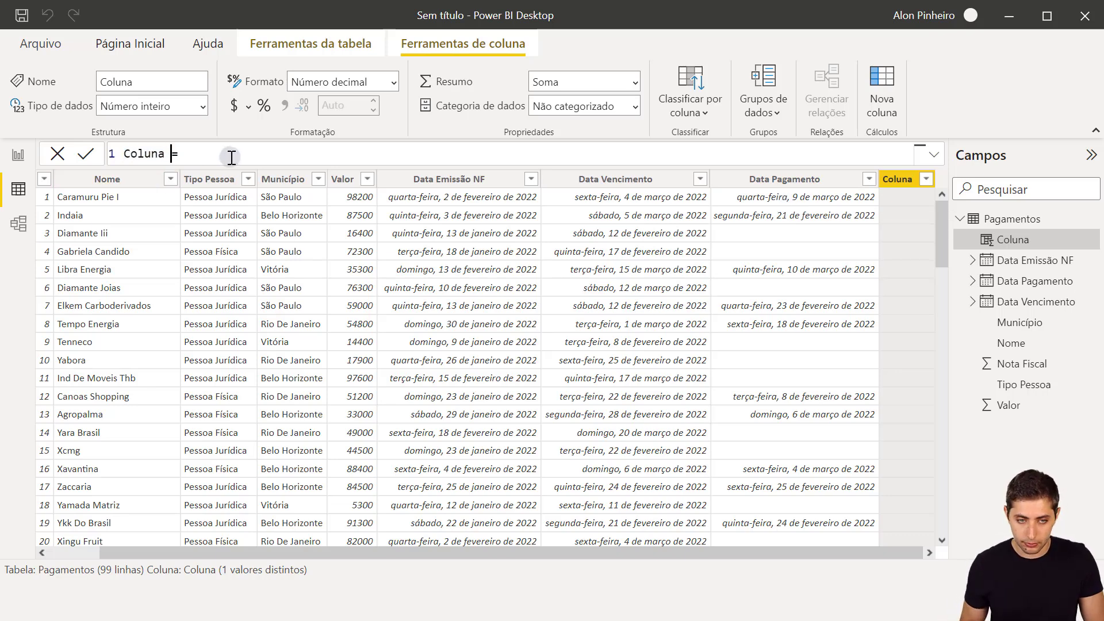
scroll(231, 157, "up", 1)
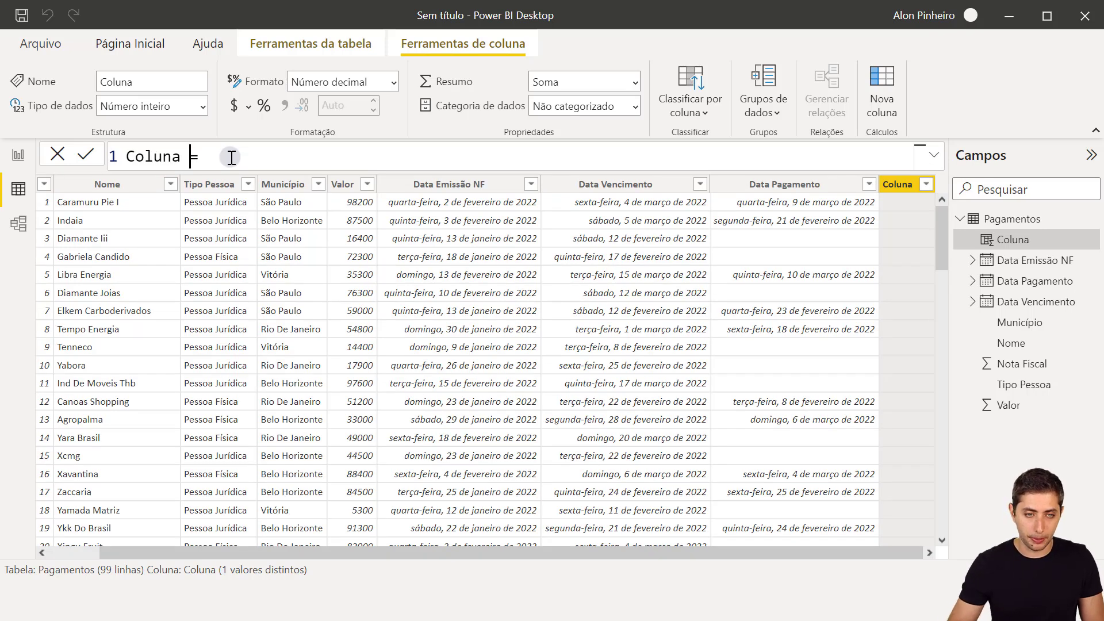
key("ctrl+shift+Left")
type("D")
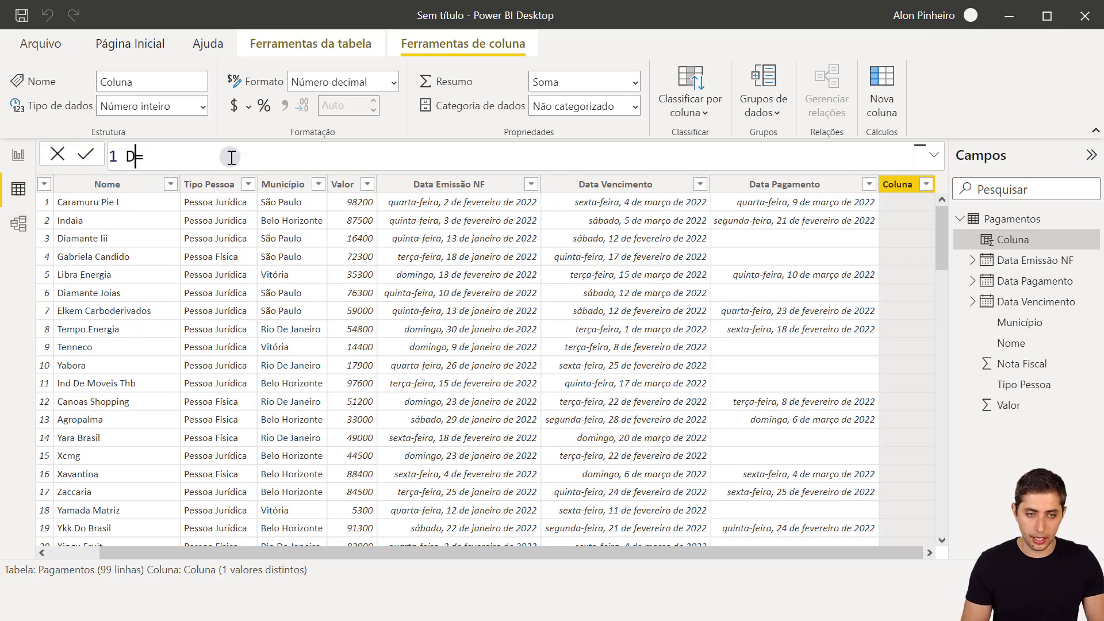
type("iferenca")
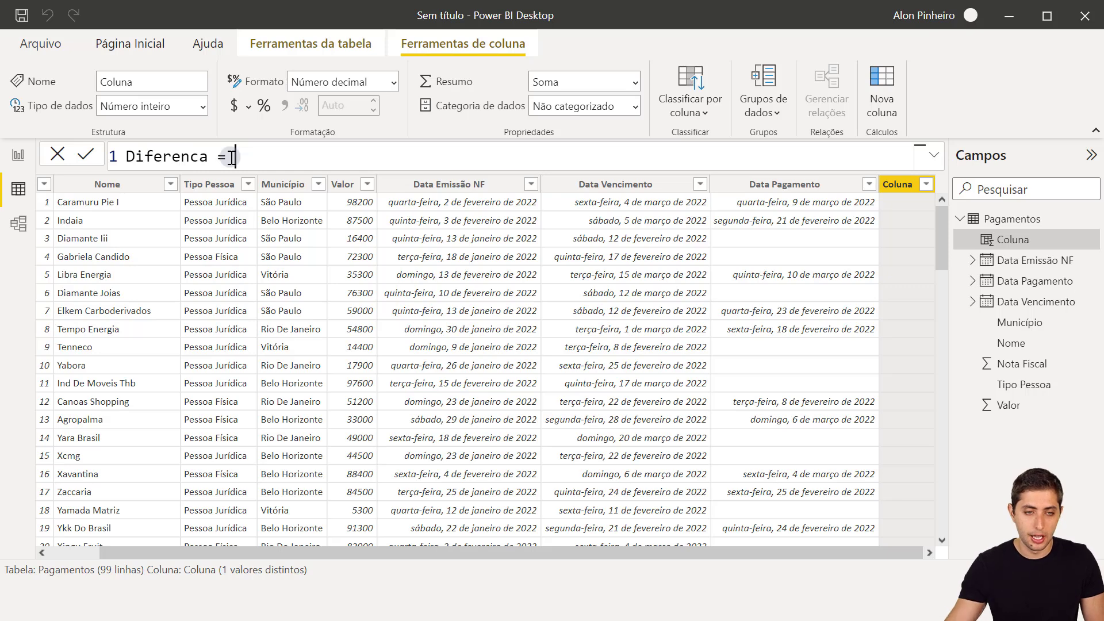
key("ctrl+plus")
key("End")
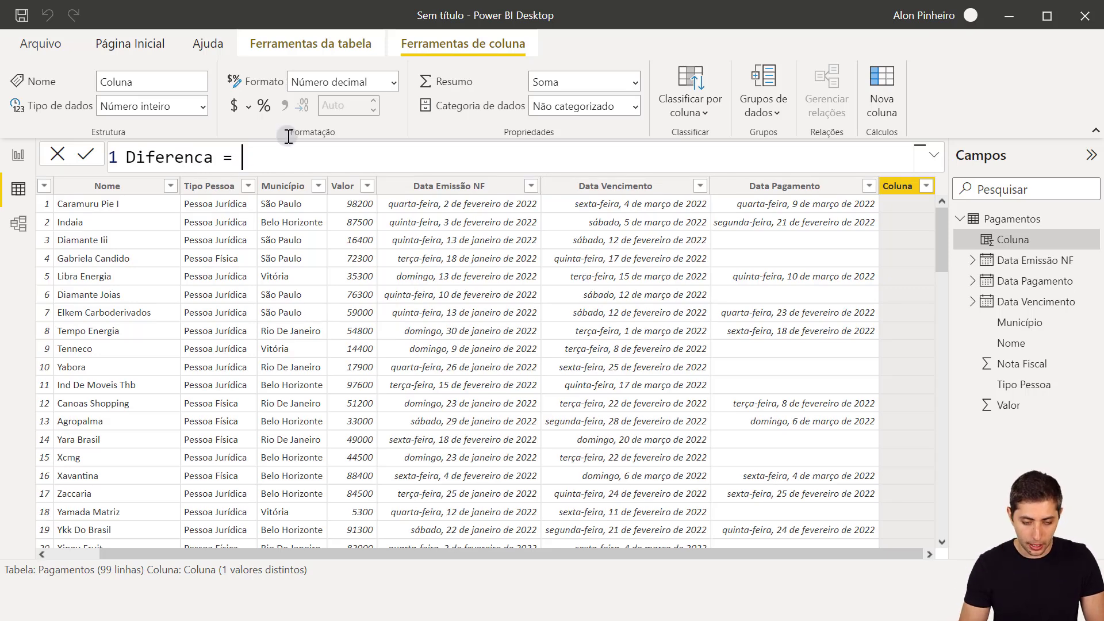
- Start the Diferenca formula with DATEDIFF, using Pagamentos[Data Vencimento] as the first date and TODAY() as the second
key("ctrl+plus")
type("datedi")
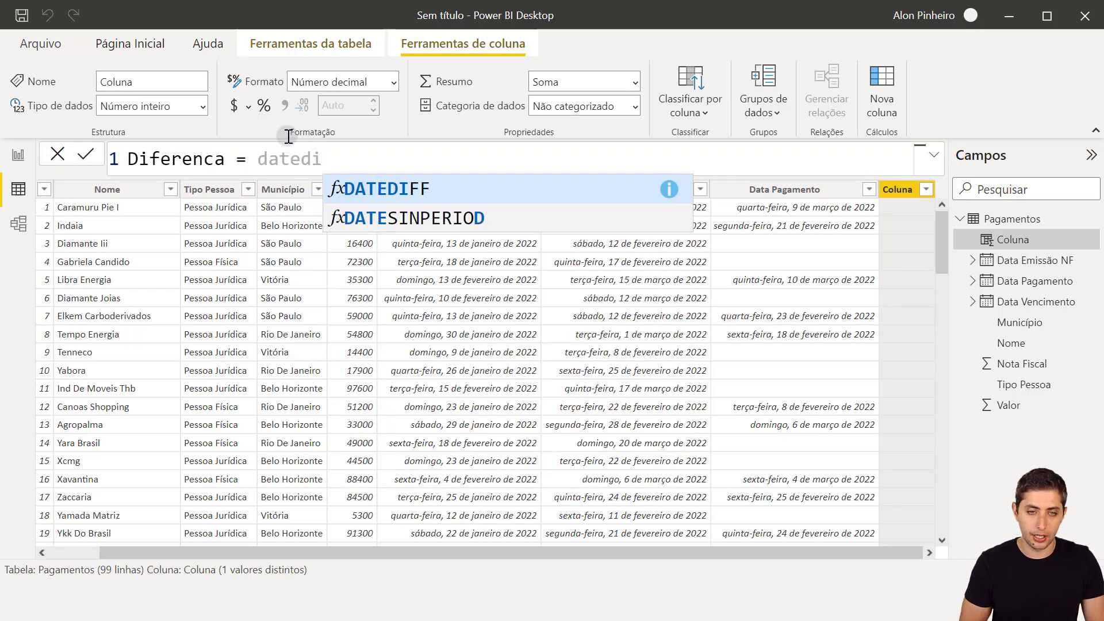
key("Tab")
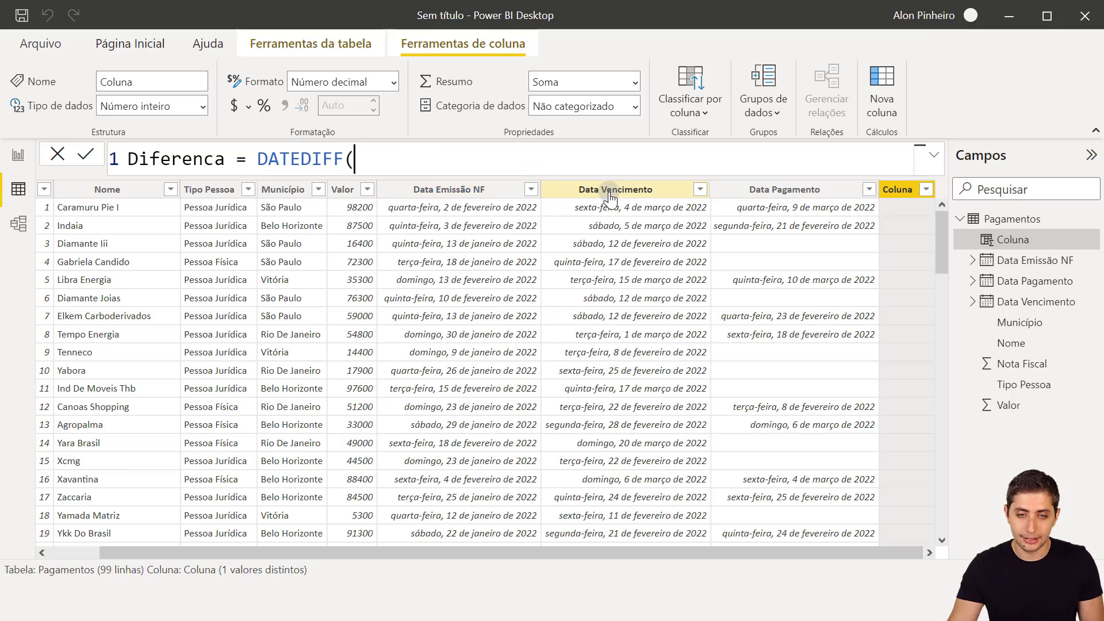
type("data ")
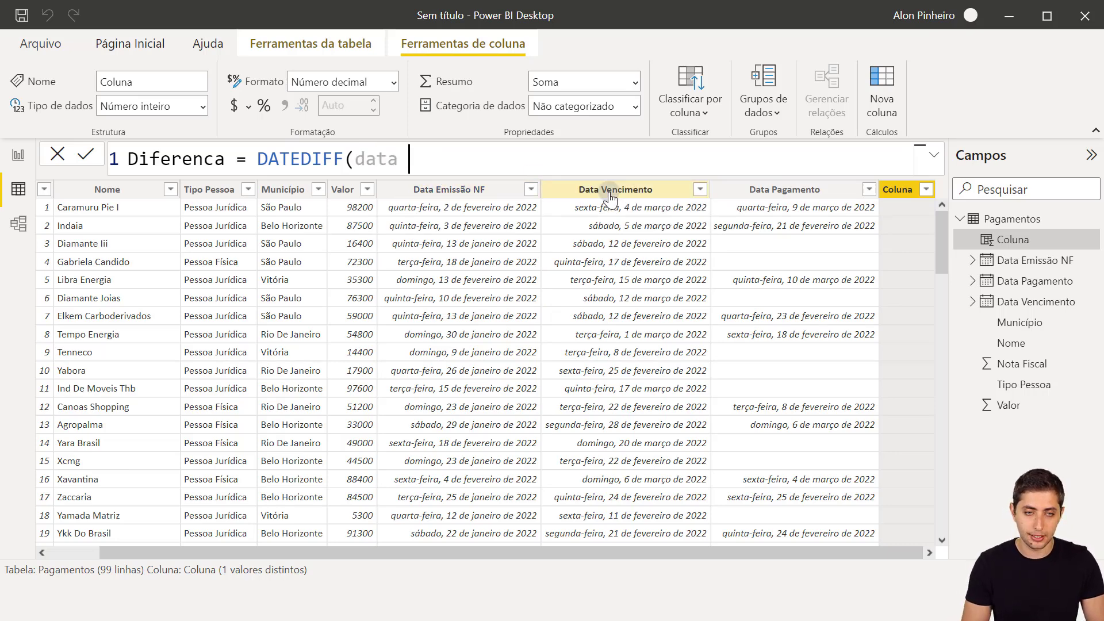
type("vencim")
key("Tab")
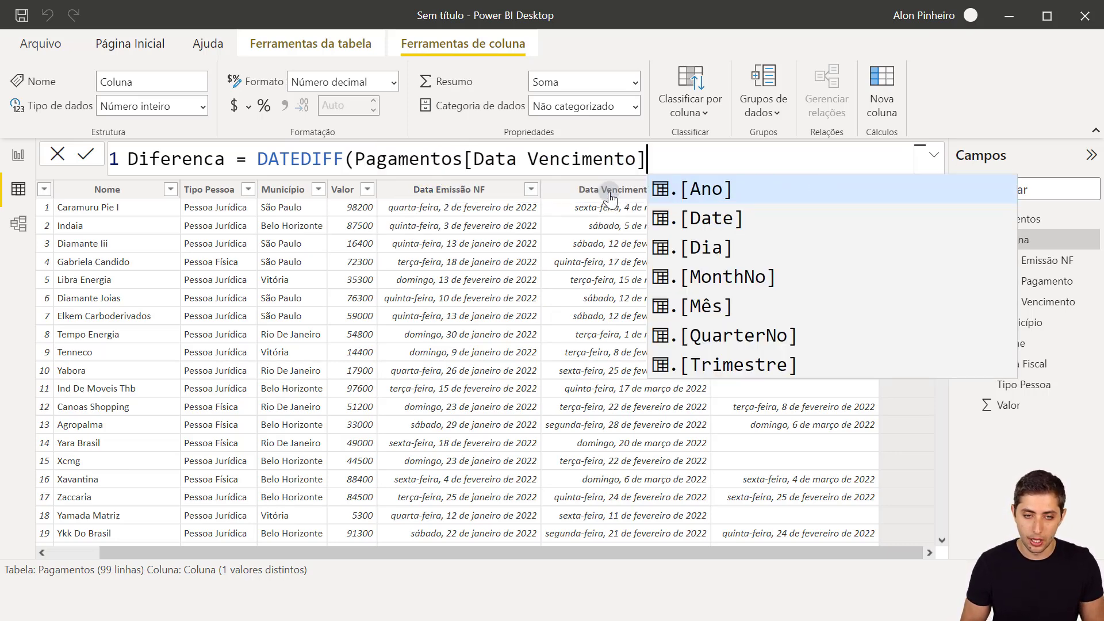
type(",")
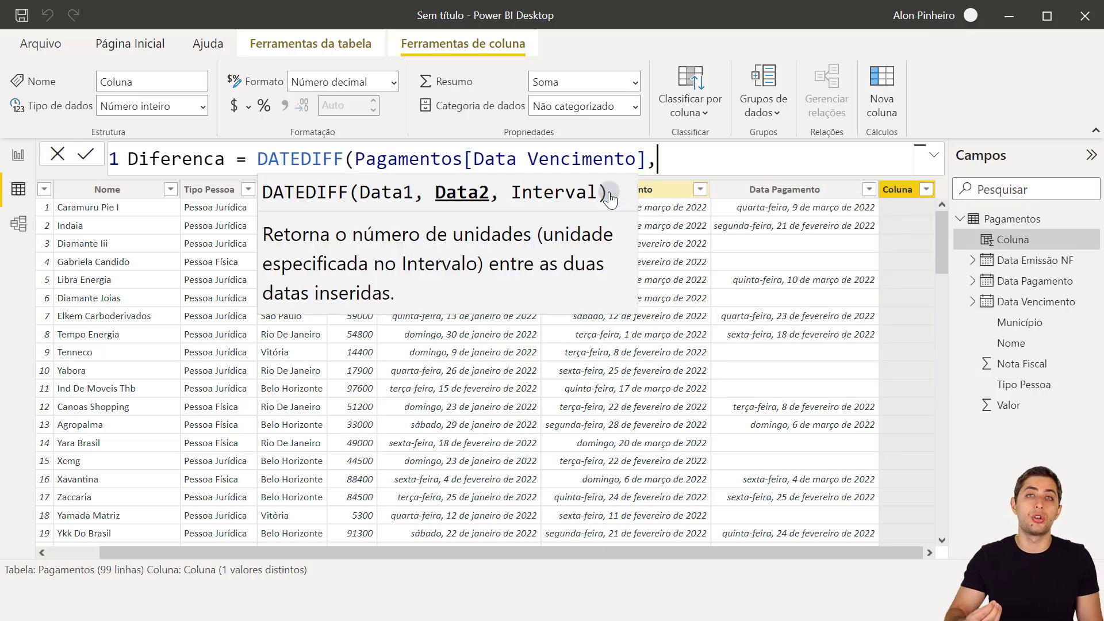
type("today")
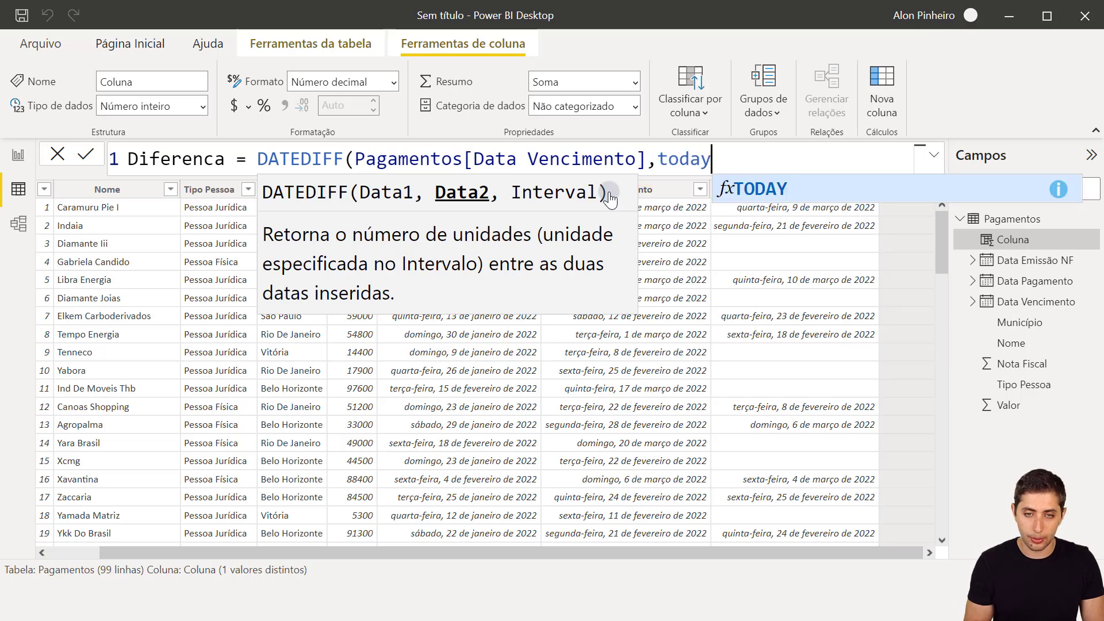
key("Tab")
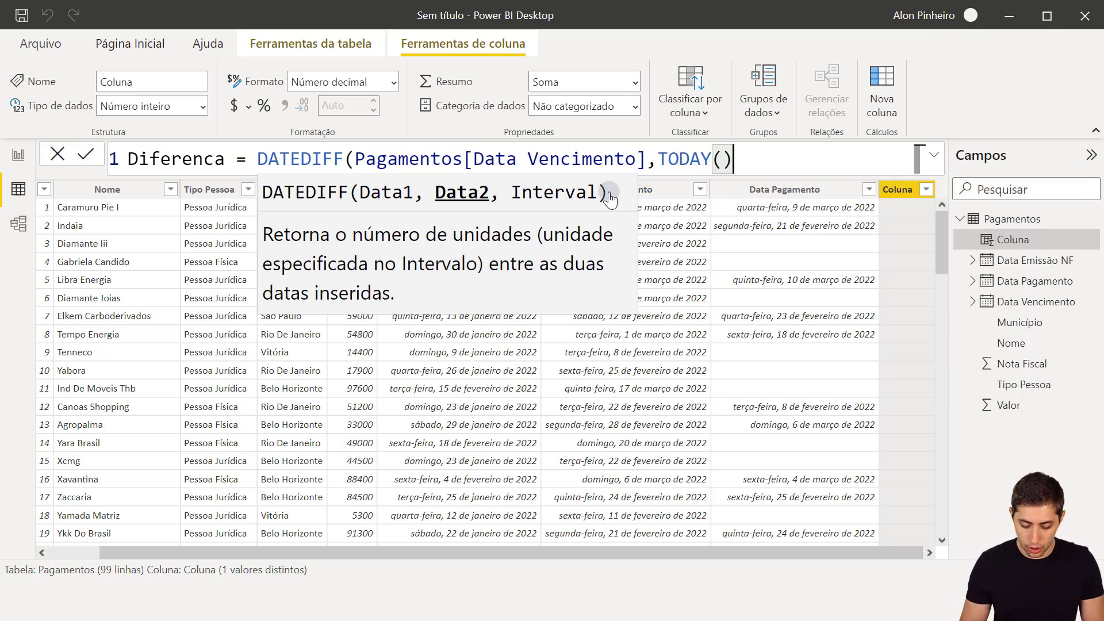
type(",")
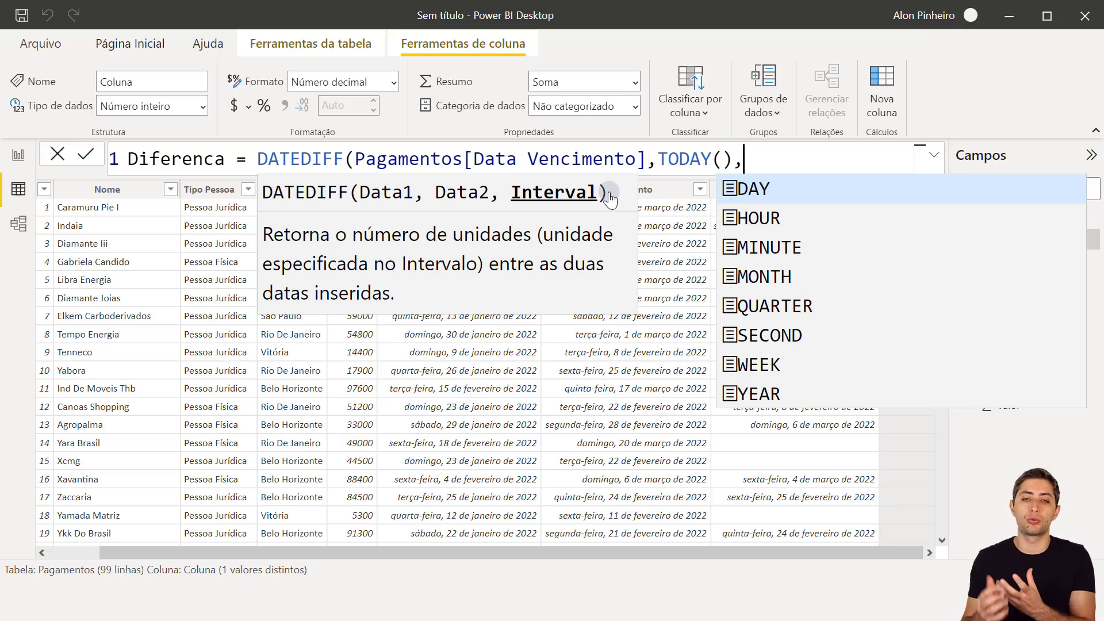
- Set the DATEDIFF interval to DAY, close the parenthesis and commit the Diferenca column formula
key("Down")
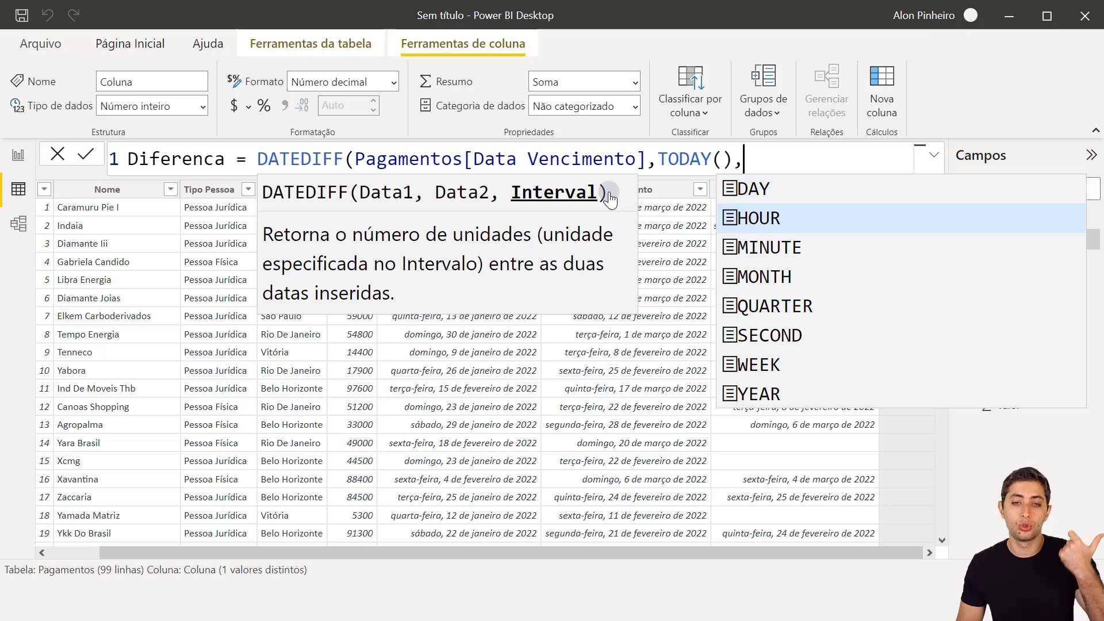
key("Down")
key("Down")
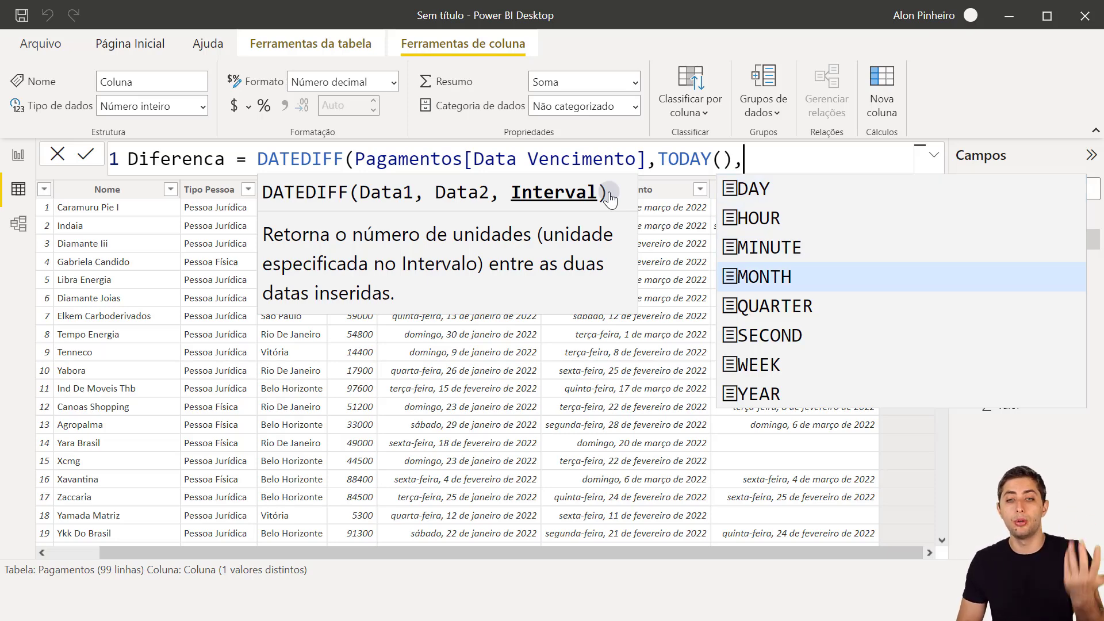
key("Down")
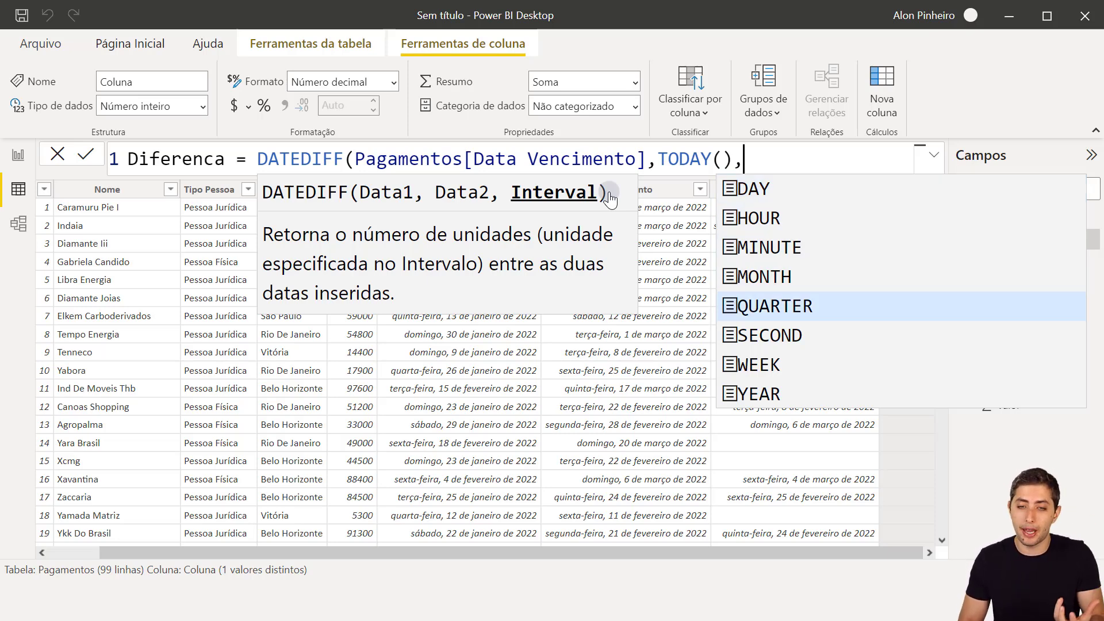
key("Down")
key("Down")
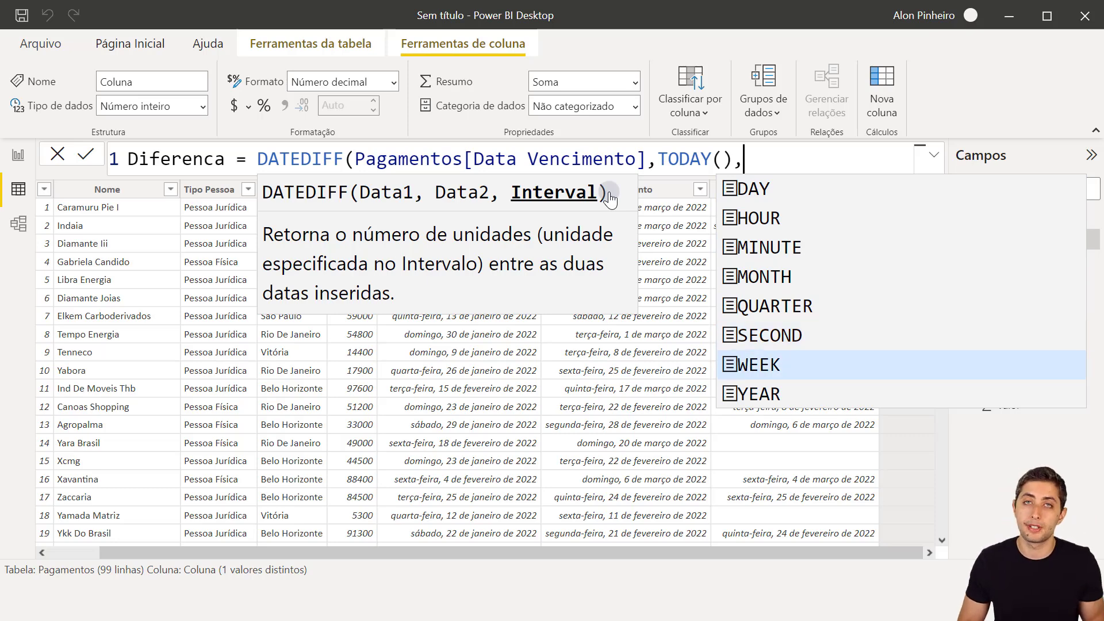
key("Down")
key("Up")
key("Up")
key("Up")
key("Up")
key("Up")
key("Up")
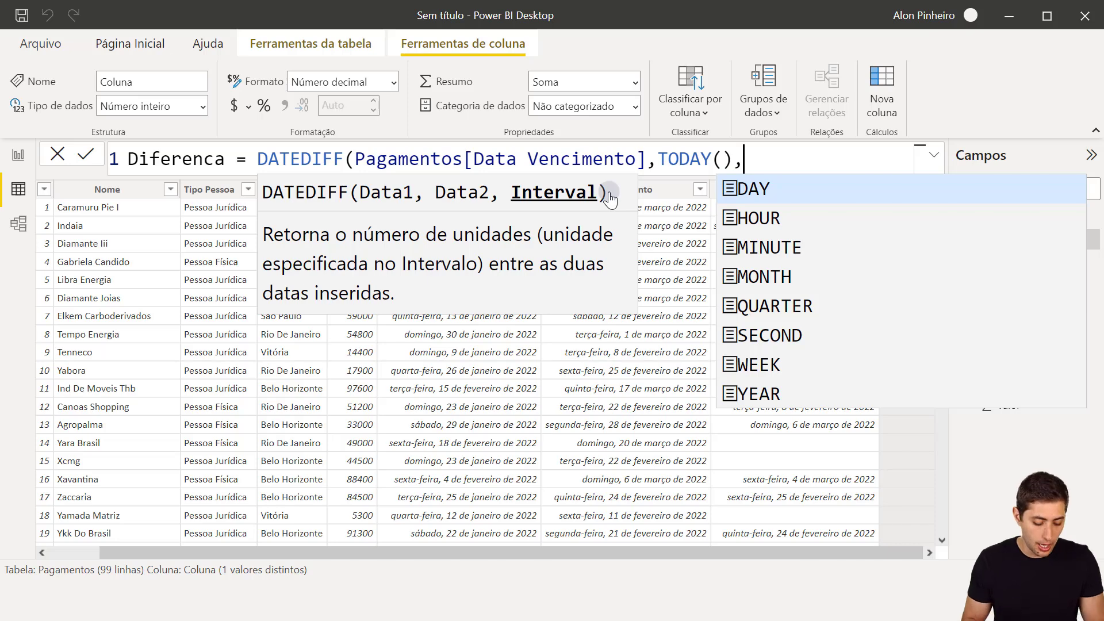
key("Tab")
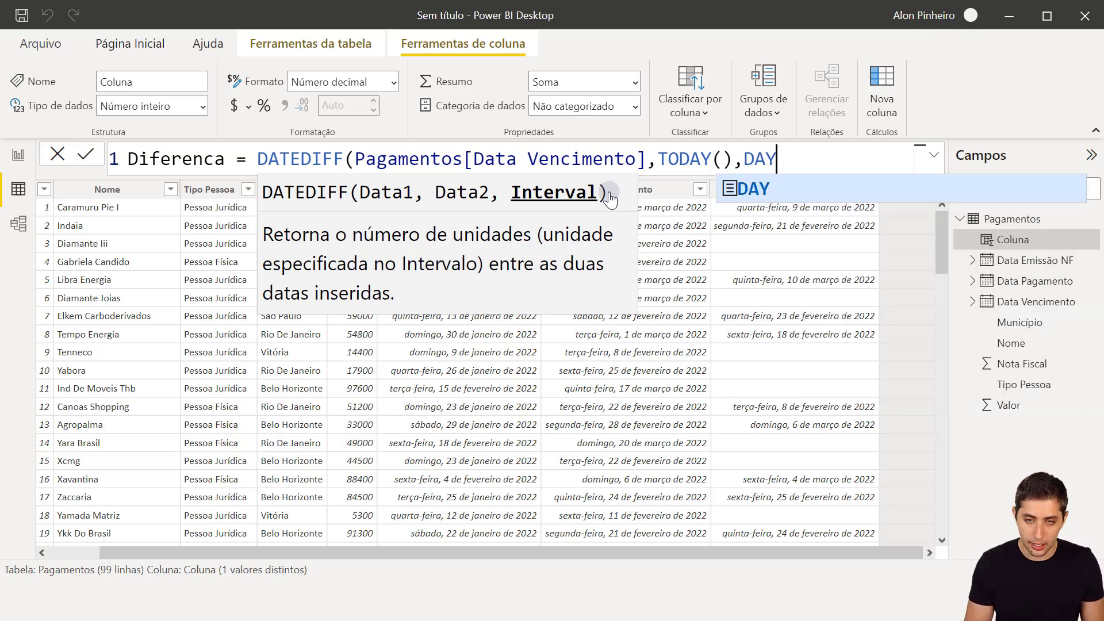
type(")")
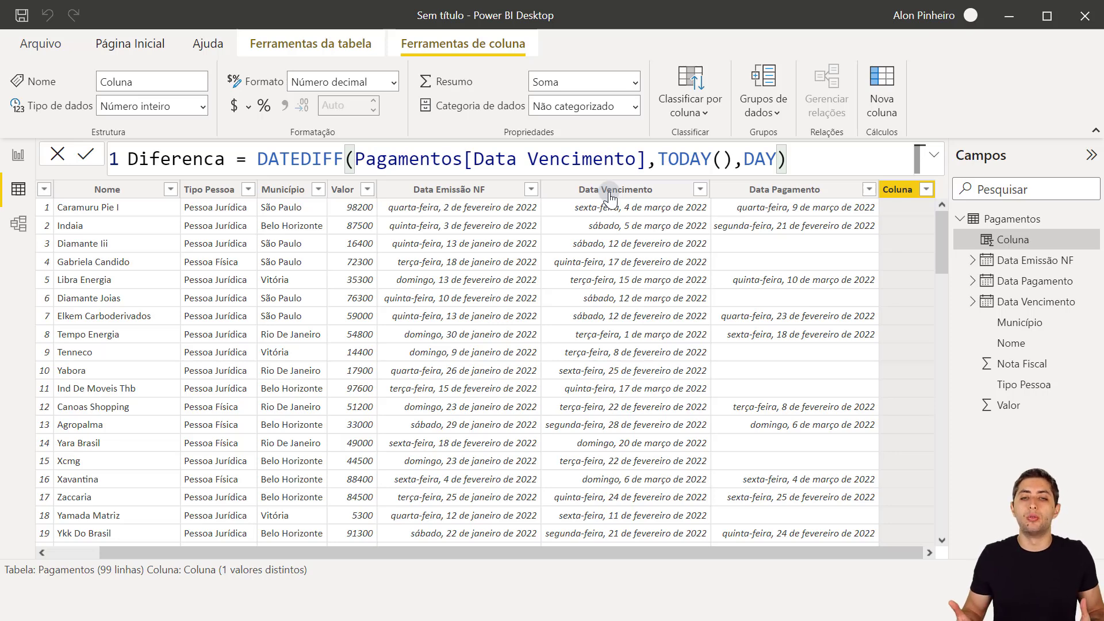
key("Return")
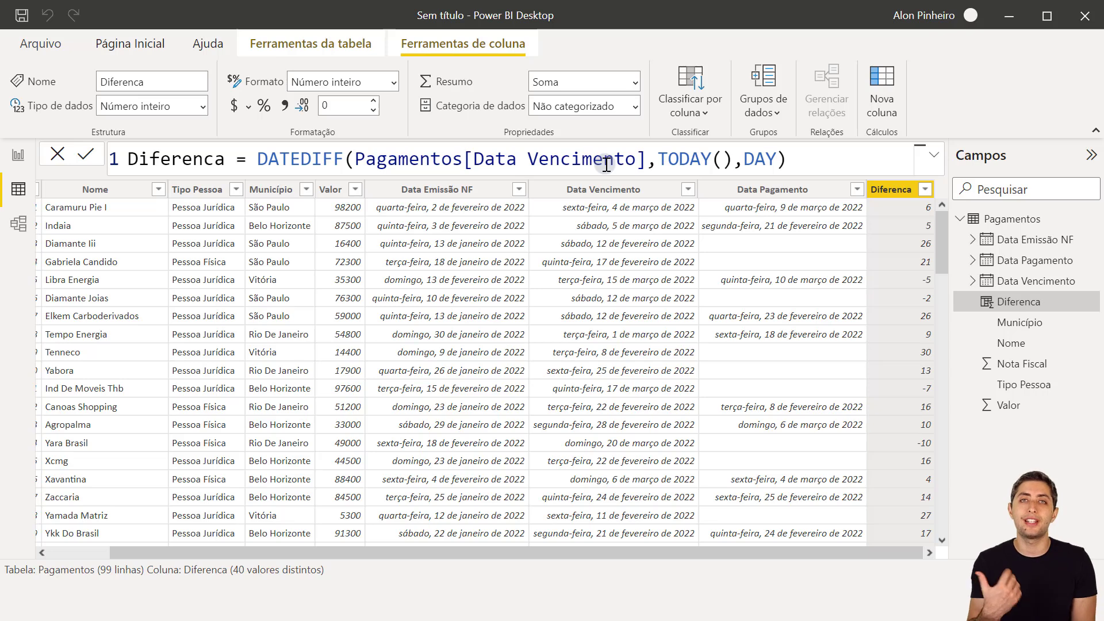
- Examine the formula's DAY argument and compare Data Vencimento with Diferenca in the first two rows
double_click(769, 155)
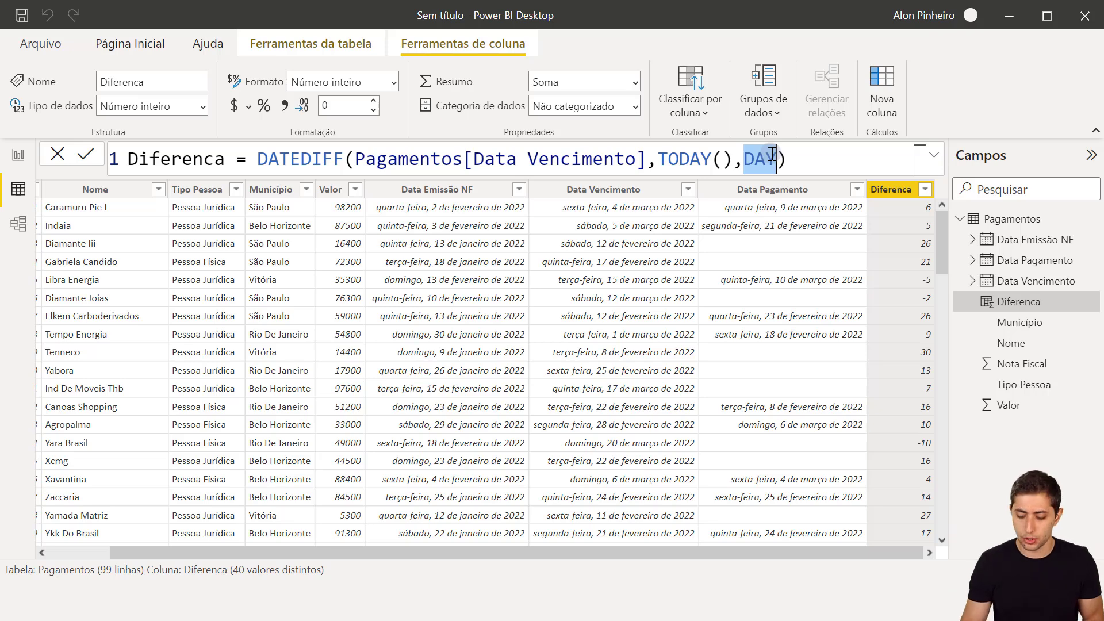
left_click(772, 154)
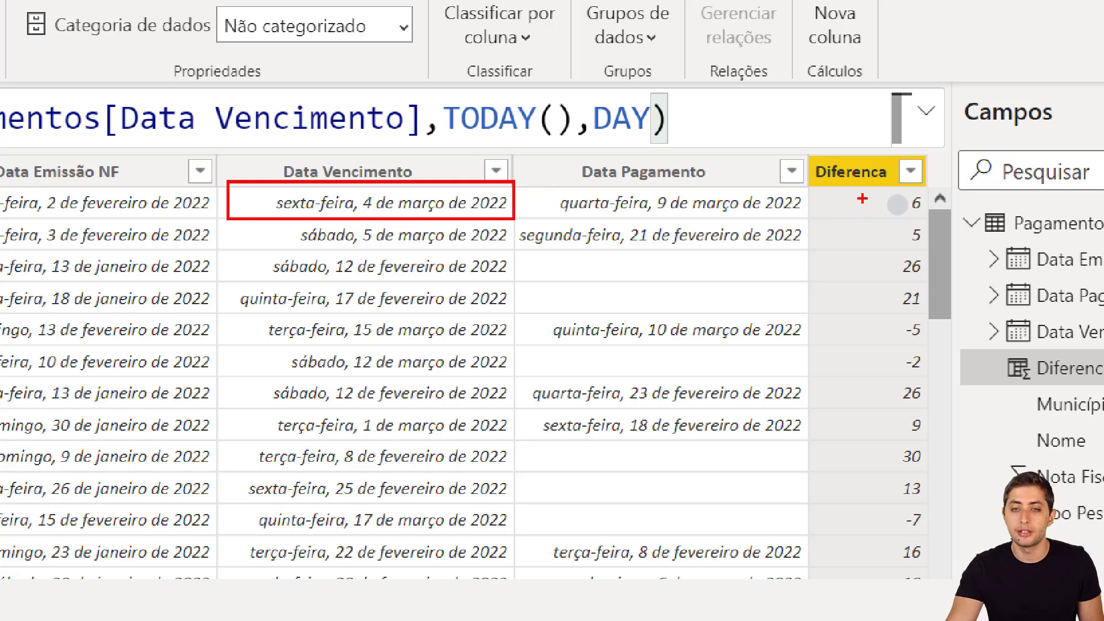
mouse_move(277, 221)
left_mouse_down()
mouse_move(435, 257)
mouse_move(517, 245)
left_mouse_up()
left_click_drag(868, 222, 932, 244)
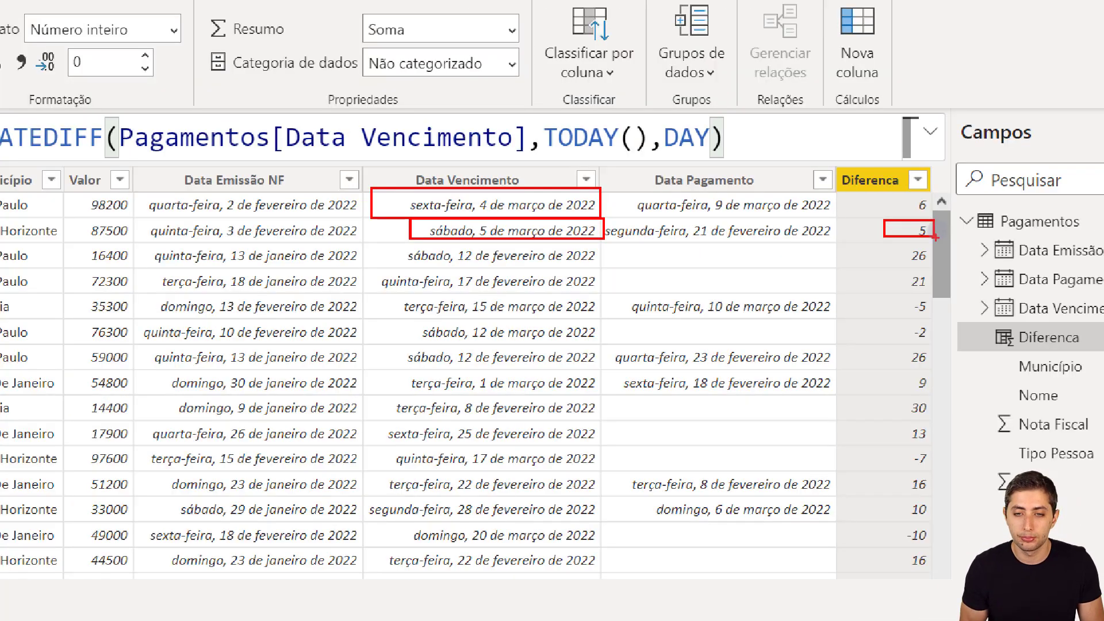
key("Escape")
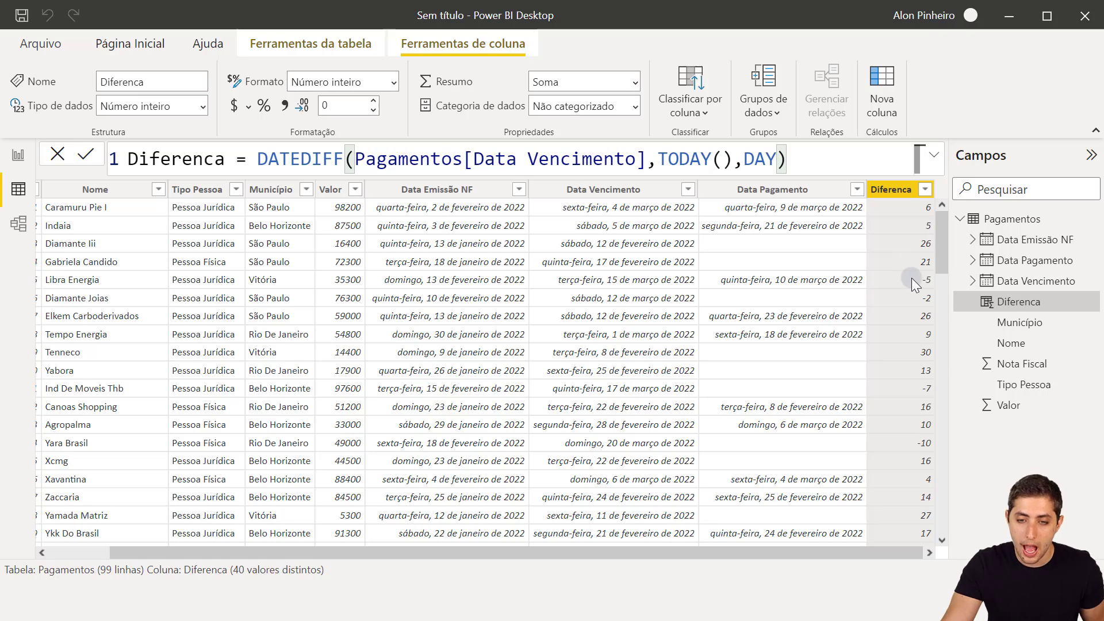
- Compare the negative Diferenca value in the Libra Energia row with its Data Vencimento date
key("ctrl+1")
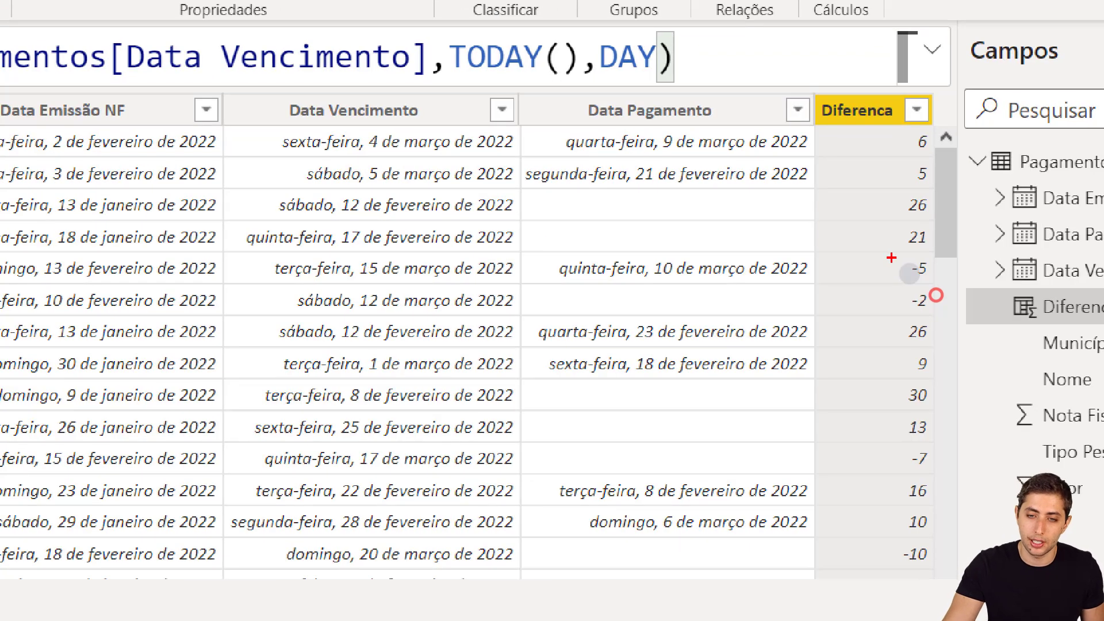
left_click_drag(911, 277, 942, 283)
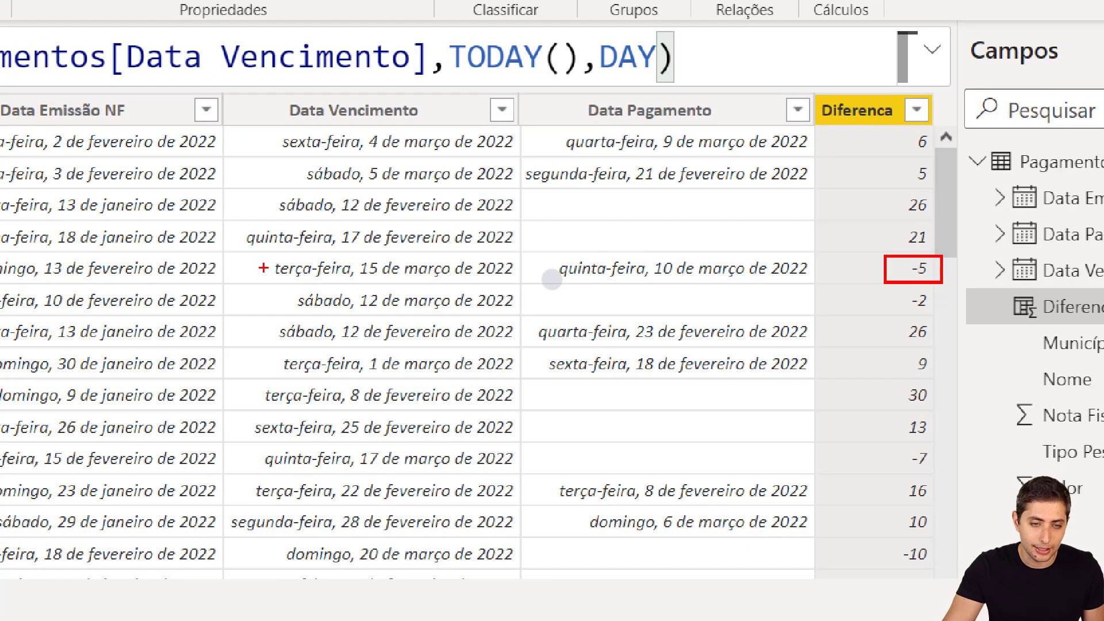
left_click_drag(214, 252, 530, 283)
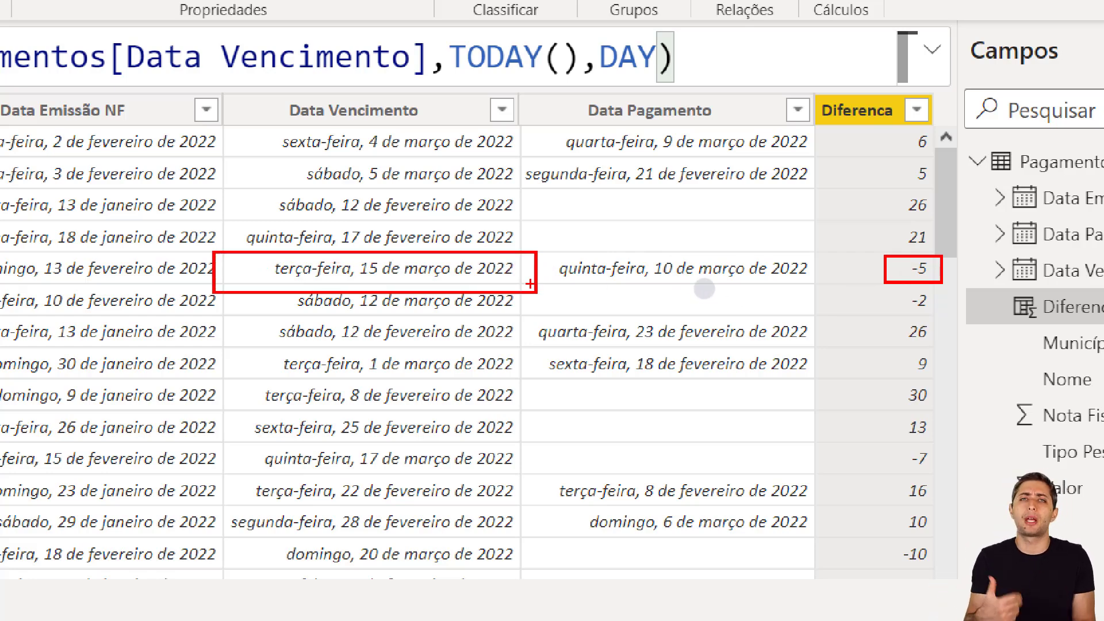
key("Escape")
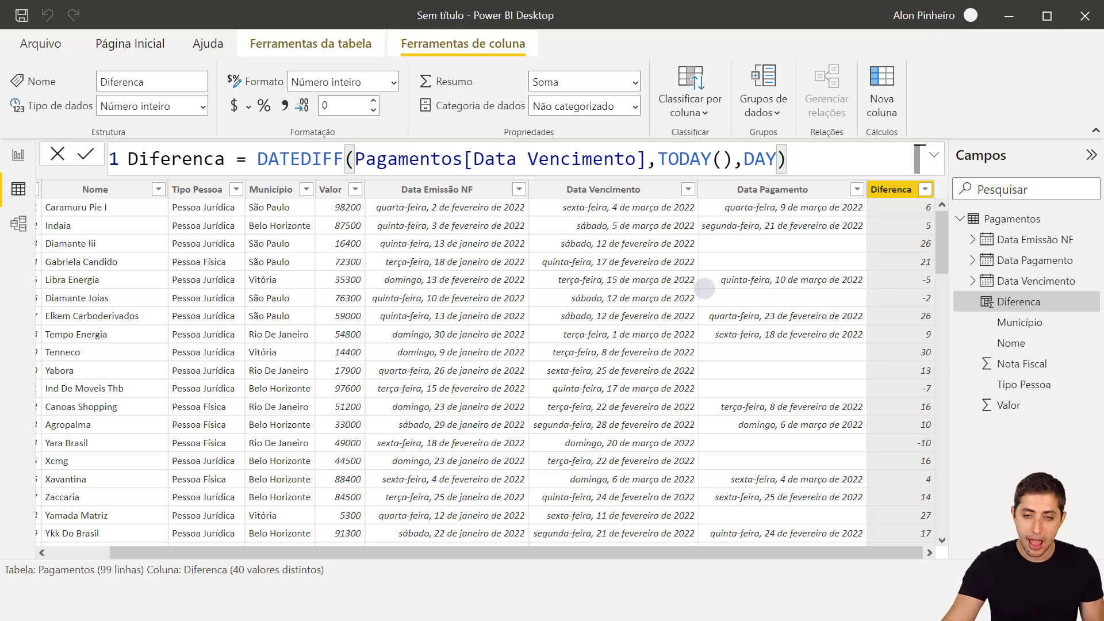
- Examine the filled and blank Data Pagamento cells in the first three rows alongside the Diferenca column
left_click(781, 246)
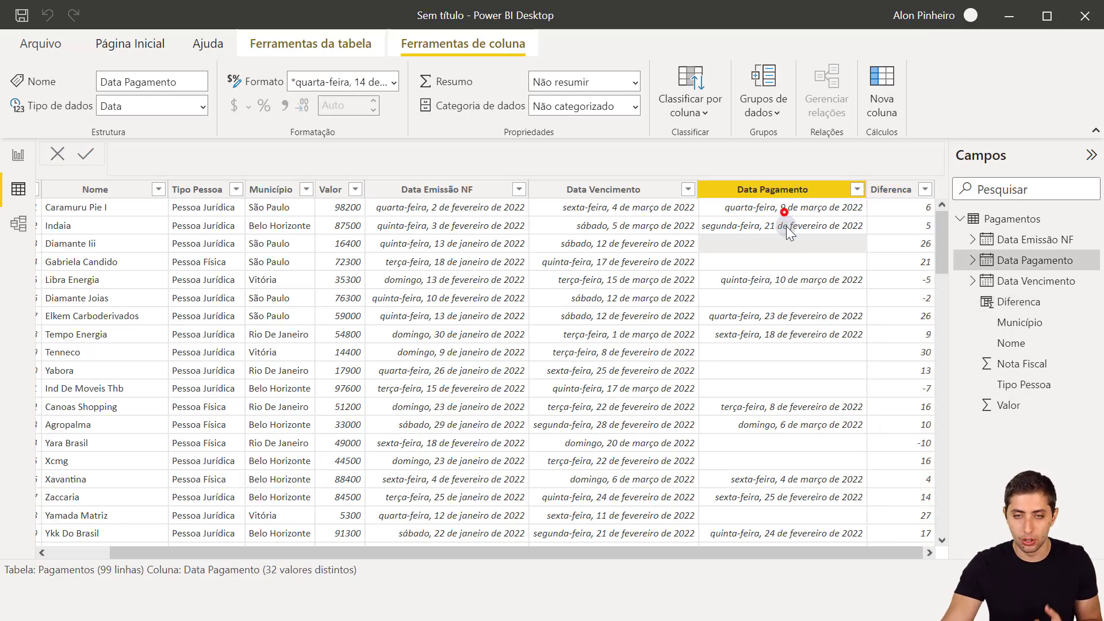
left_click(786, 226)
left_click(783, 205)
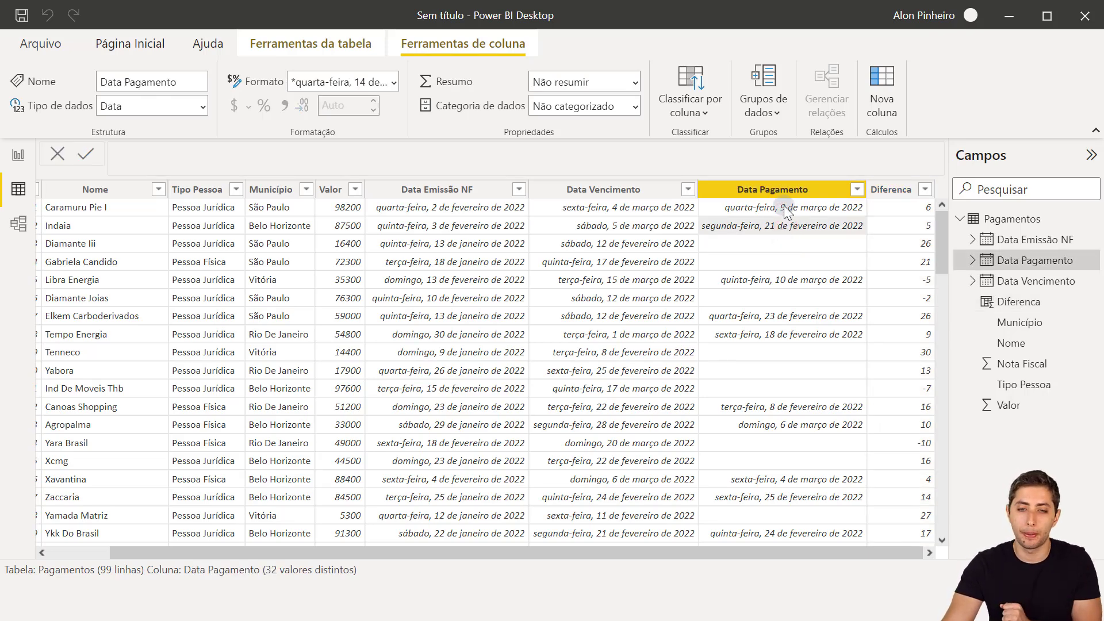
left_click(781, 241)
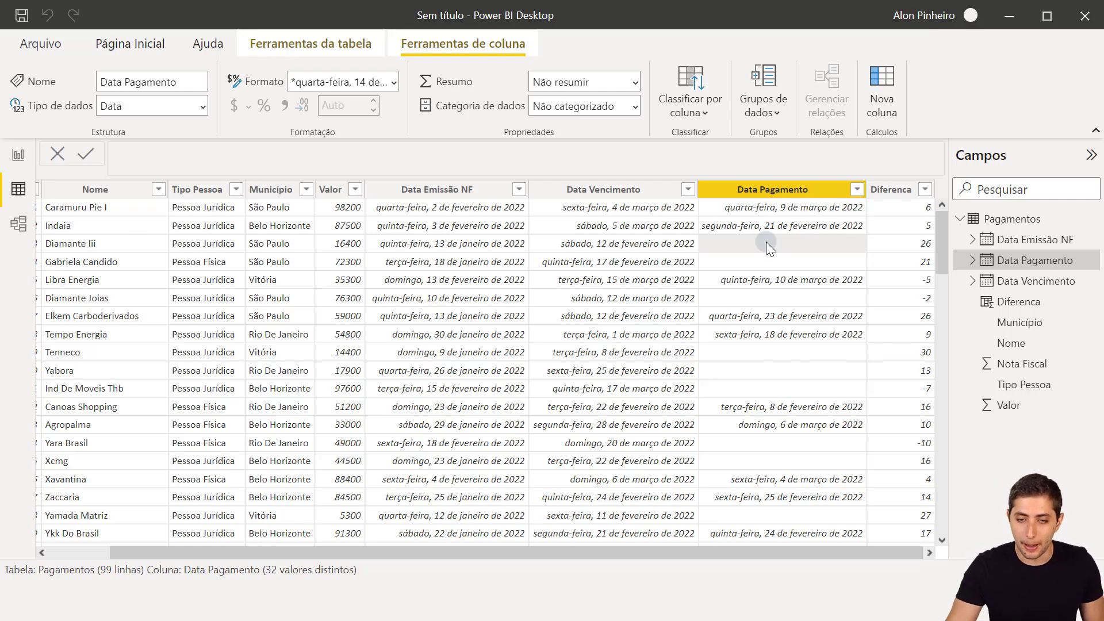
key("ctrl+1")
left_click(814, 248)
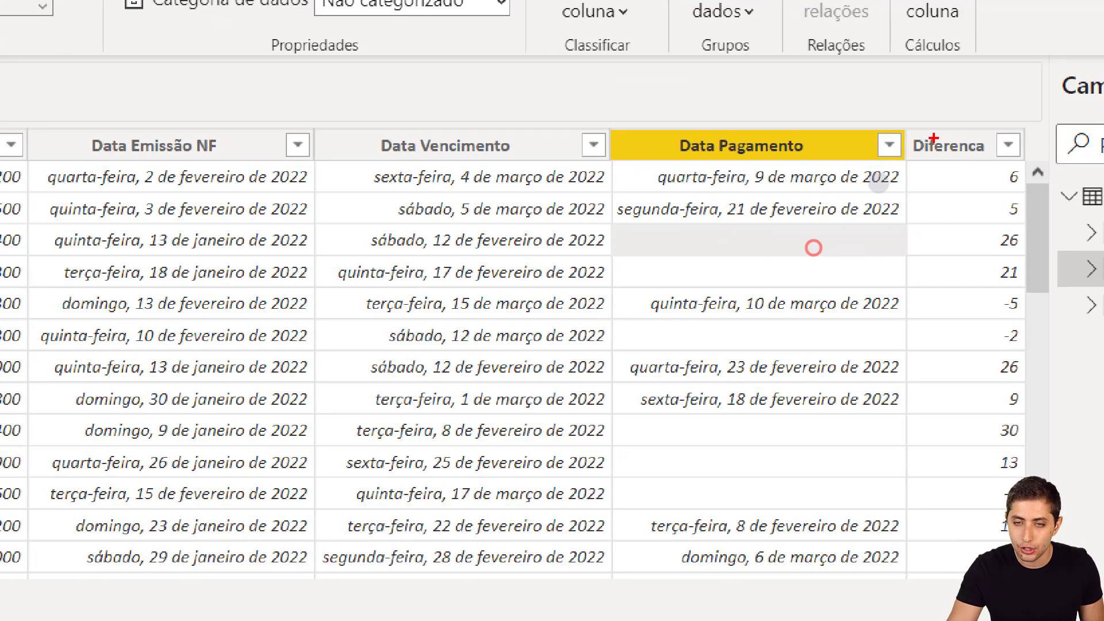
- Compare the Data Vencimento, Data Pagamento and Diferenca values in the first five rows, including the paid invoice with a negative difference and the two unpaid ones
mouse_move(912, 127)
left_mouse_down()
mouse_move(975, 176)
mouse_move(1021, 262)
mouse_move(1021, 298)
left_mouse_up()
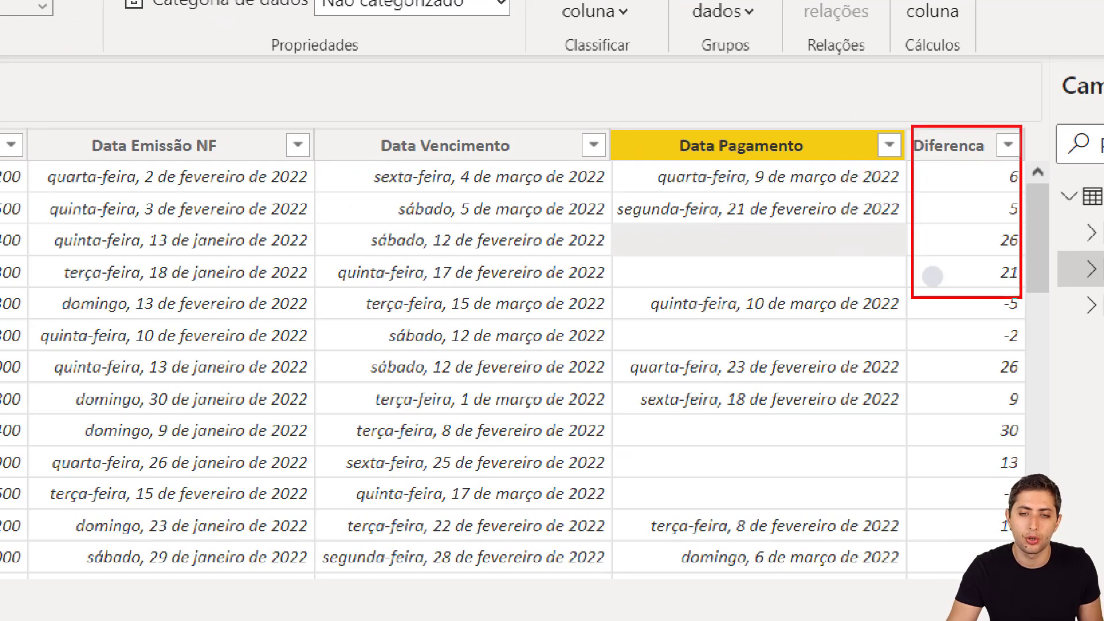
key("e")
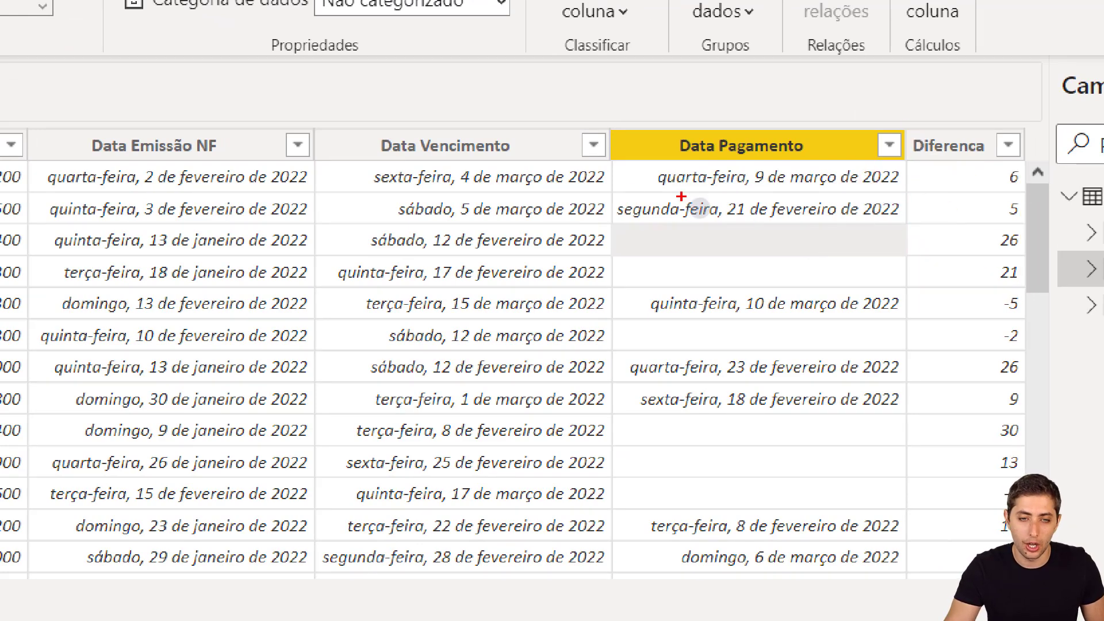
mouse_move(317, 161)
left_mouse_down()
mouse_move(607, 236)
mouse_move(613, 196)
left_mouse_up()
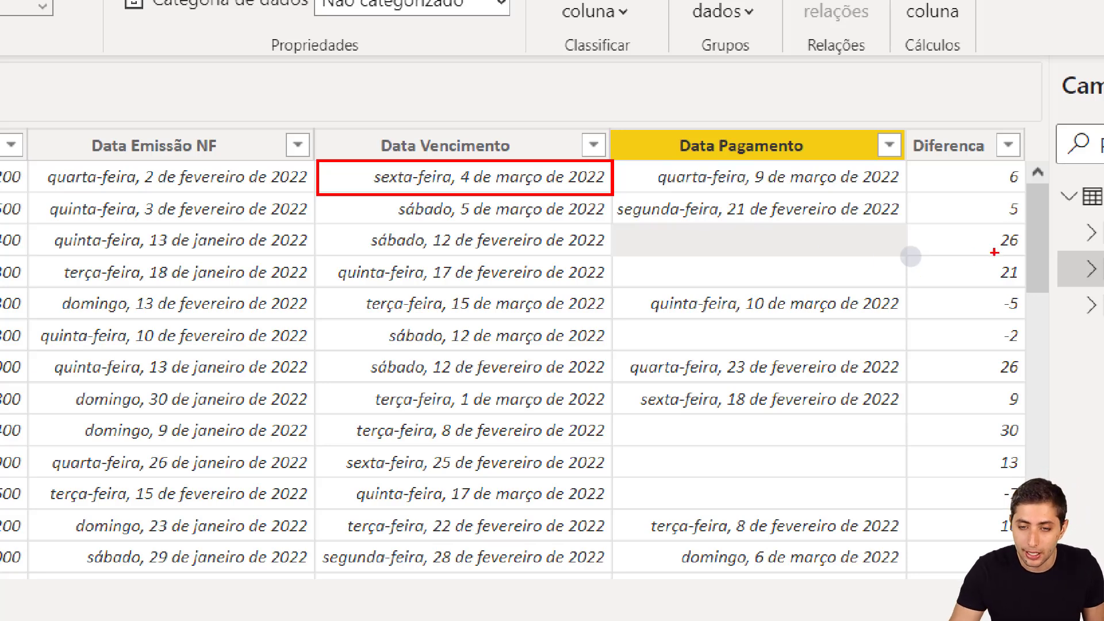
left_click_drag(908, 287, 1028, 318)
key("ctrl+z")
mouse_move(317, 286)
left_mouse_down()
mouse_move(391, 306)
mouse_move(605, 318)
mouse_move(1026, 320)
left_mouse_up()
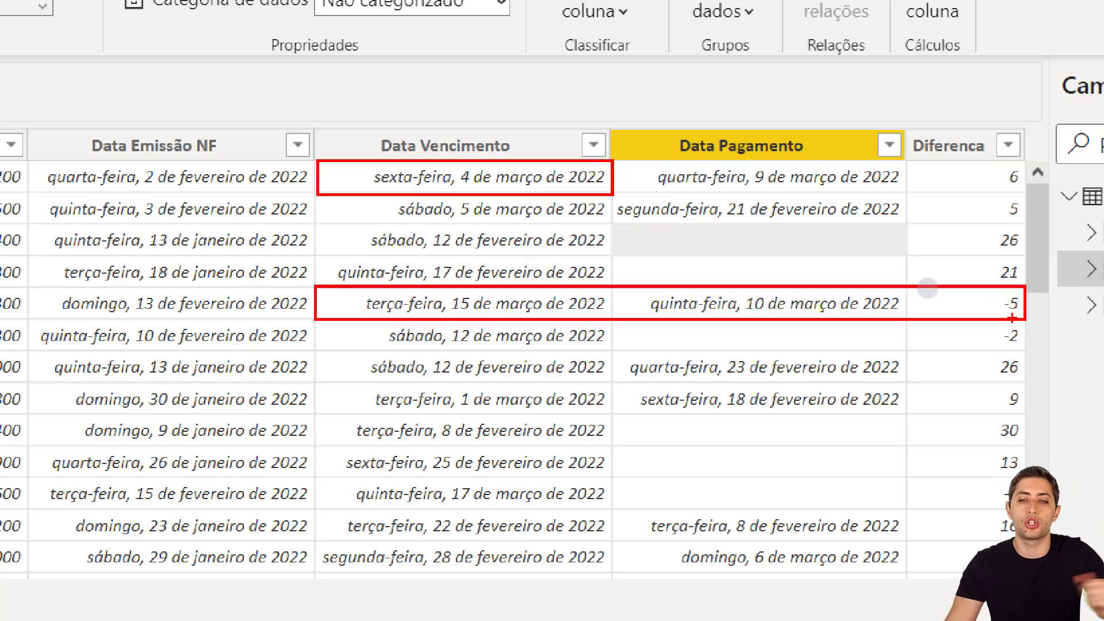
key("ctrl+z")
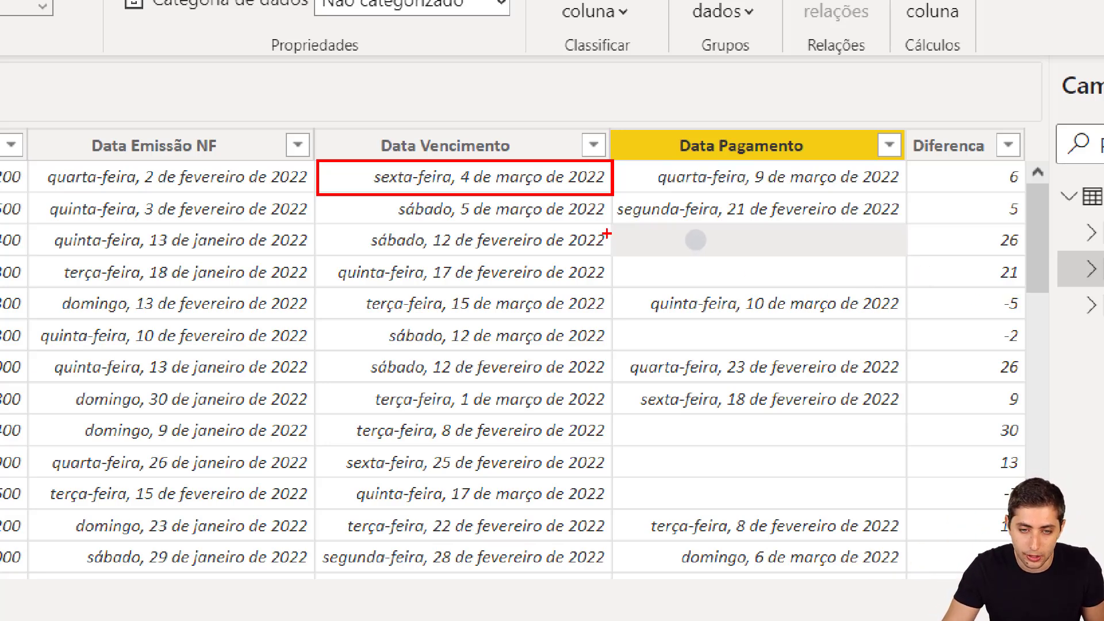
mouse_move(316, 219)
left_mouse_down()
mouse_move(417, 262)
mouse_move(600, 277)
mouse_move(828, 265)
mouse_move(931, 299)
mouse_move(1031, 286)
left_mouse_up()
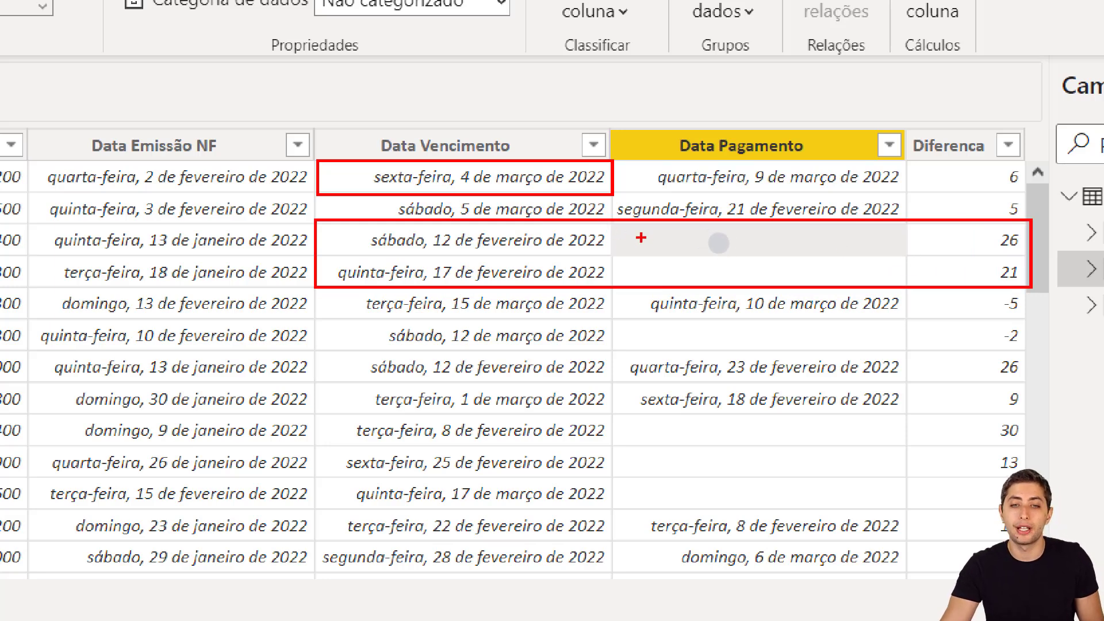
left_click_drag(966, 220, 1033, 286)
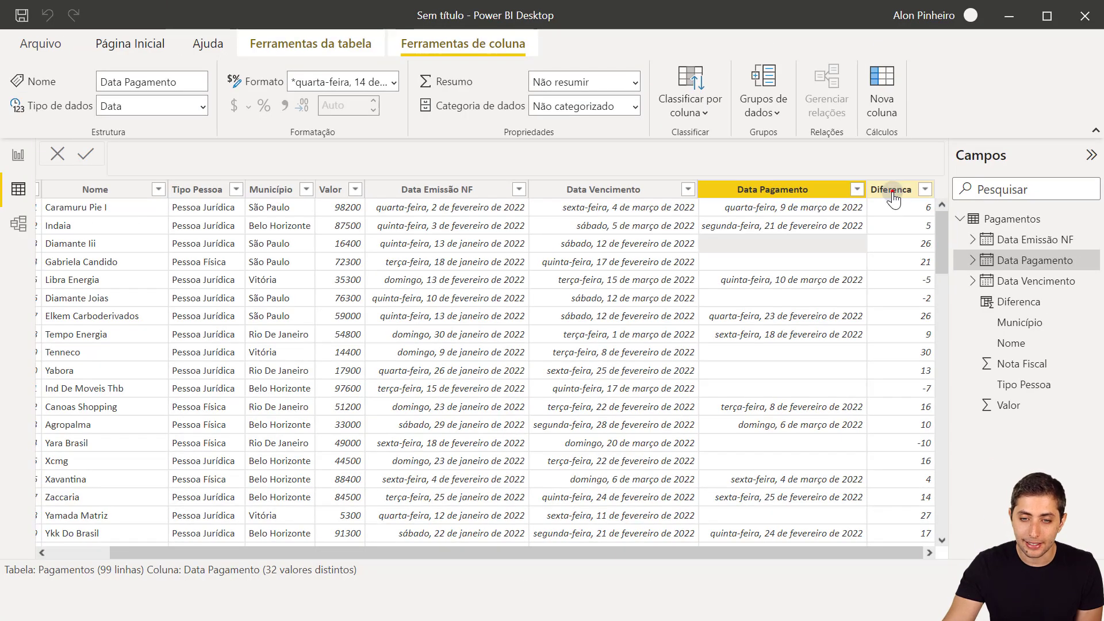
- Clear the Diferenca column's formula and start a new multi-line definition named "Atrasado? ="
left_click(874, 224)
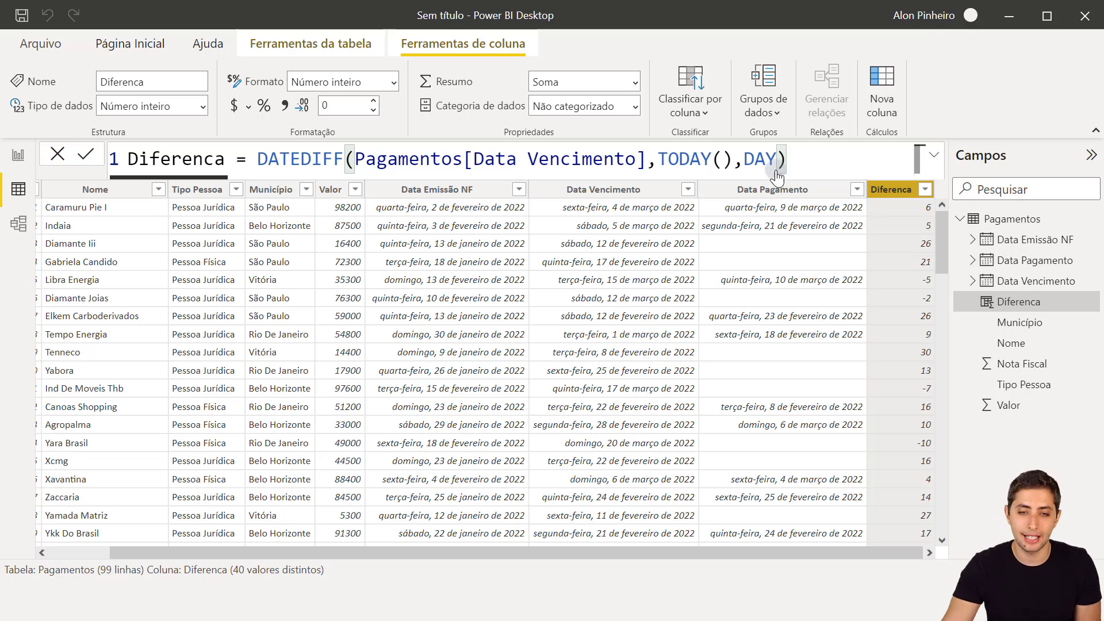
left_click(800, 170)
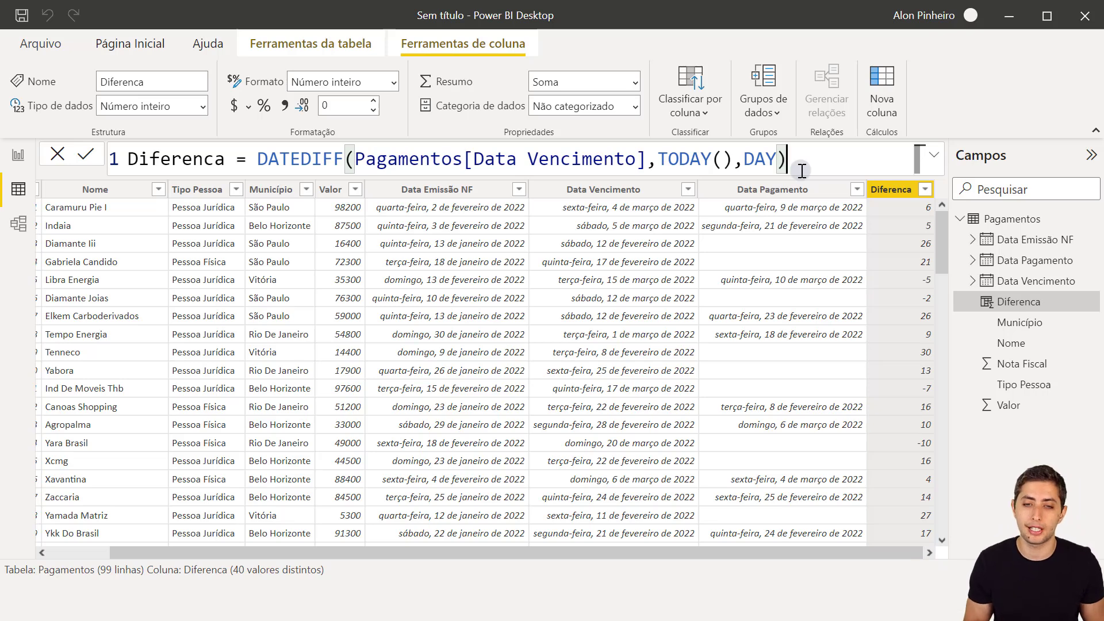
key("ctrl+a")
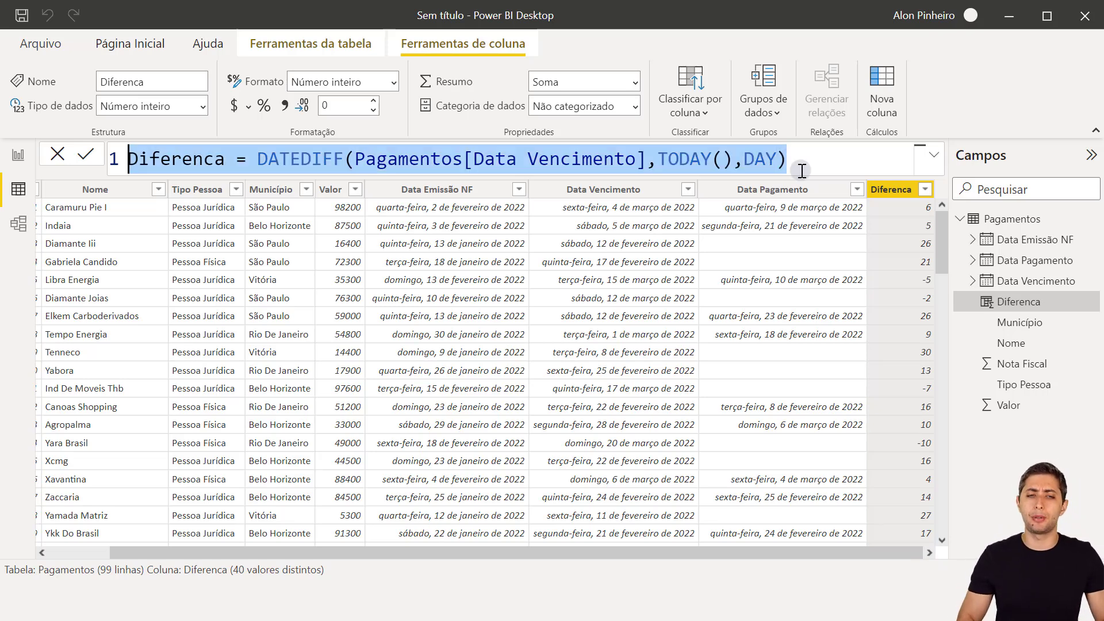
key("BackSpace")
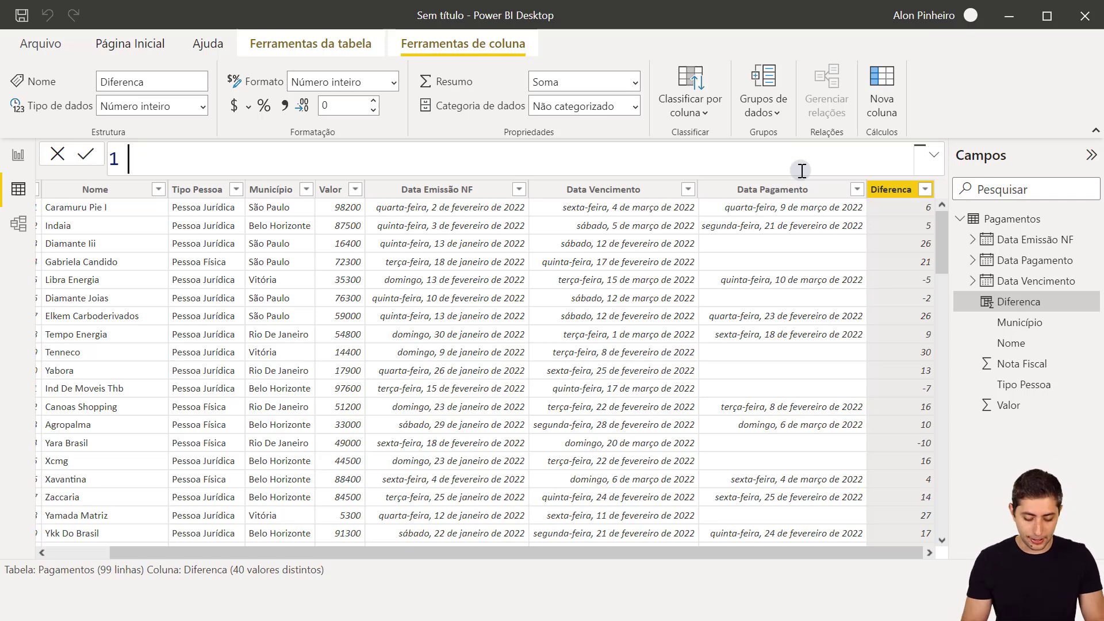
type("Atra")
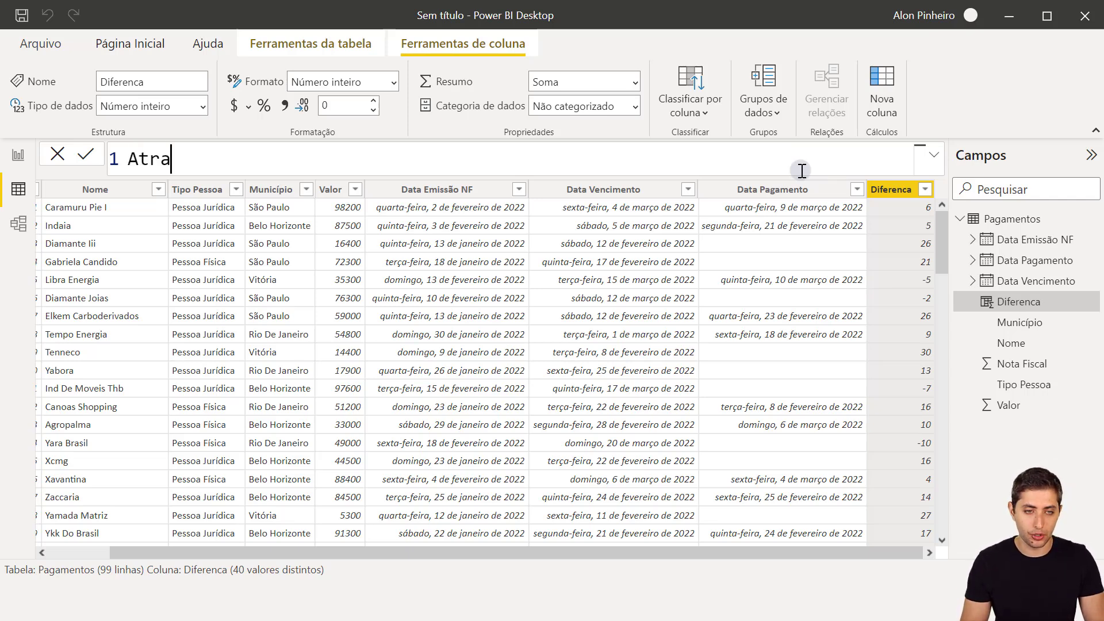
type("sado? =")
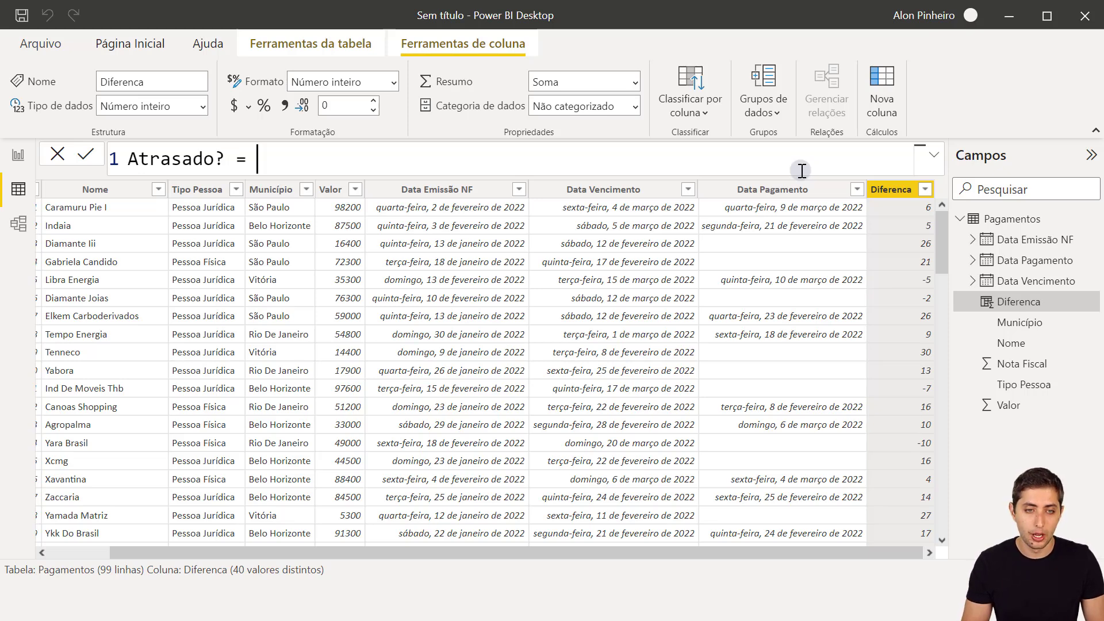
key("shift+Return")
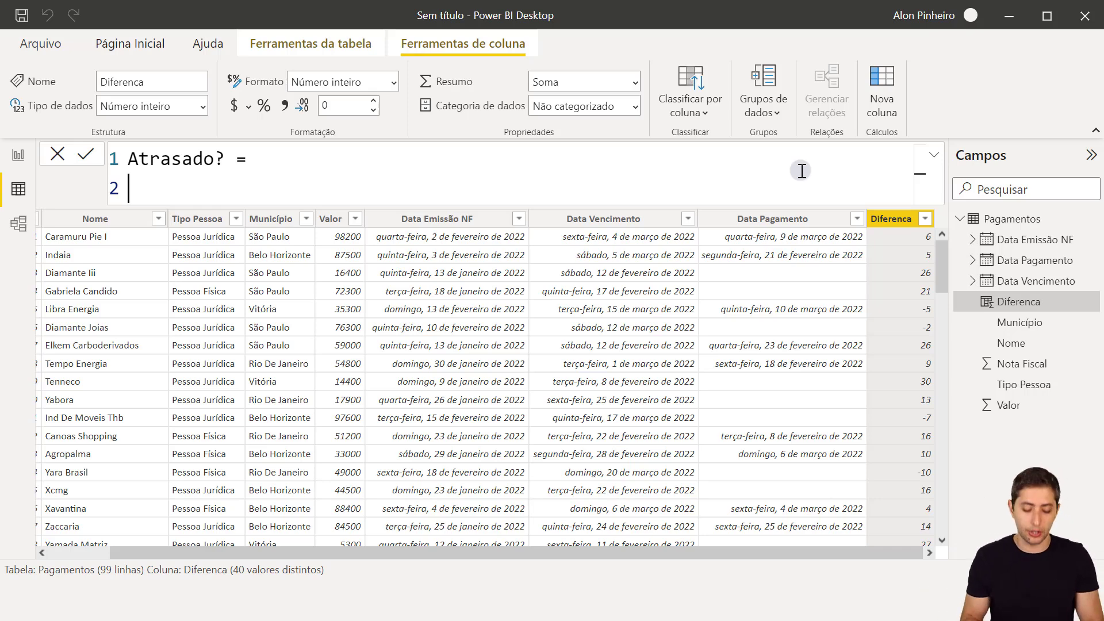
- Declare a variable named diferenca on the formula's second line and assign it the DATEDIFF function
type("var")
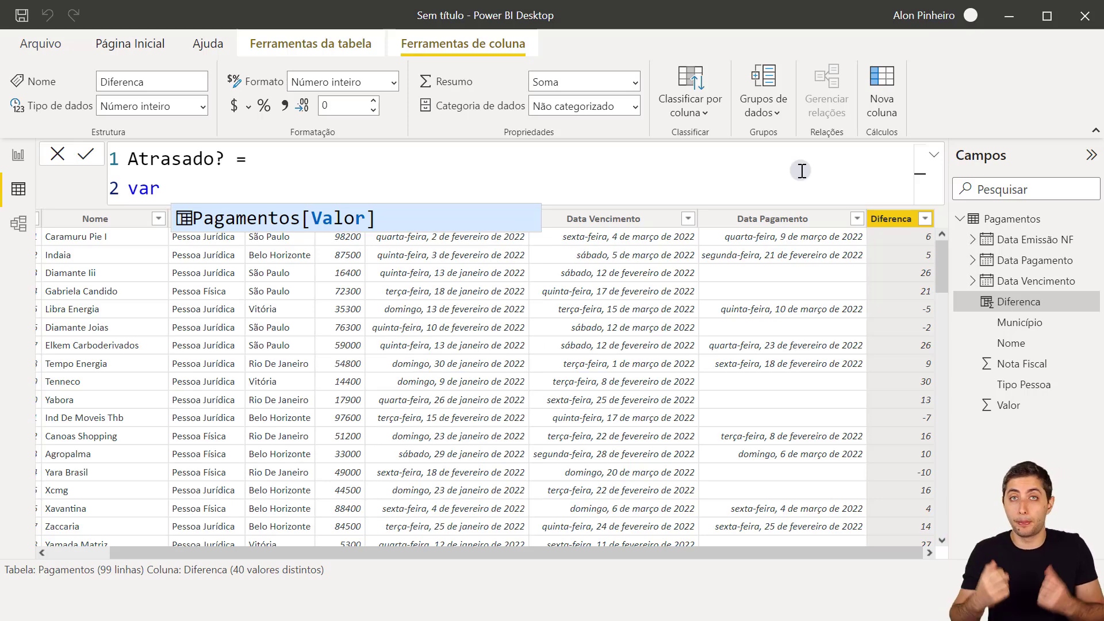
type("d")
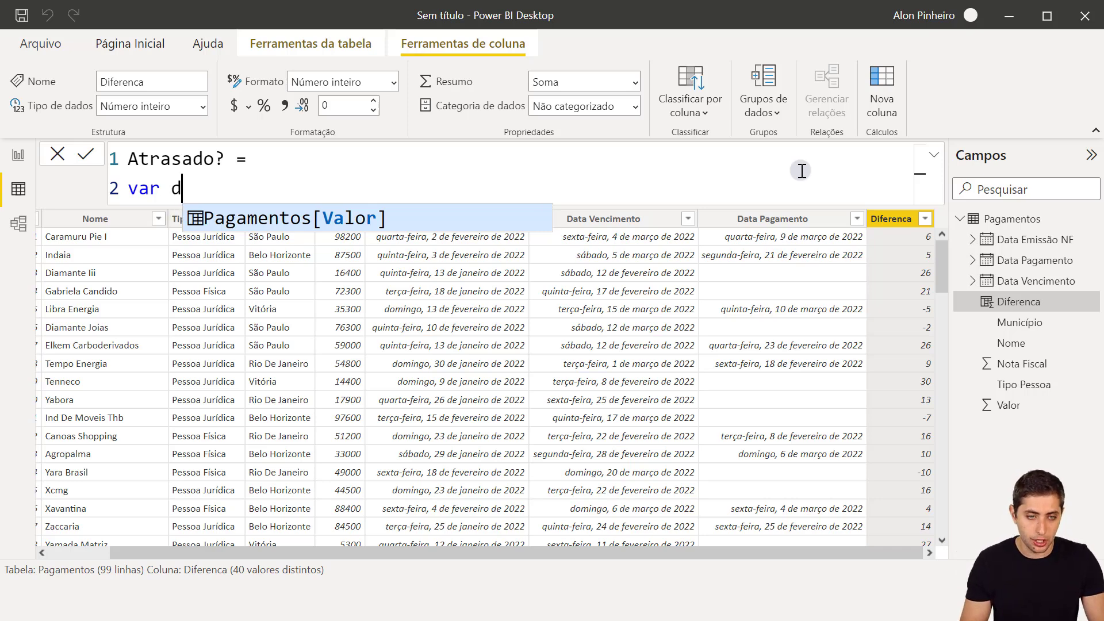
type("iferenca ")
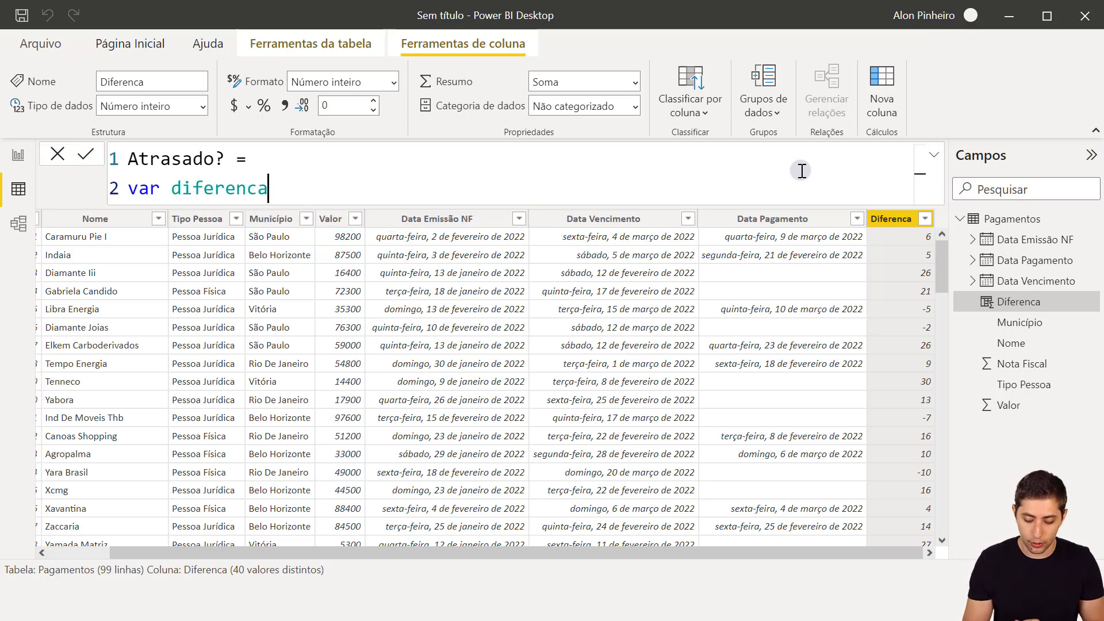
type("=")
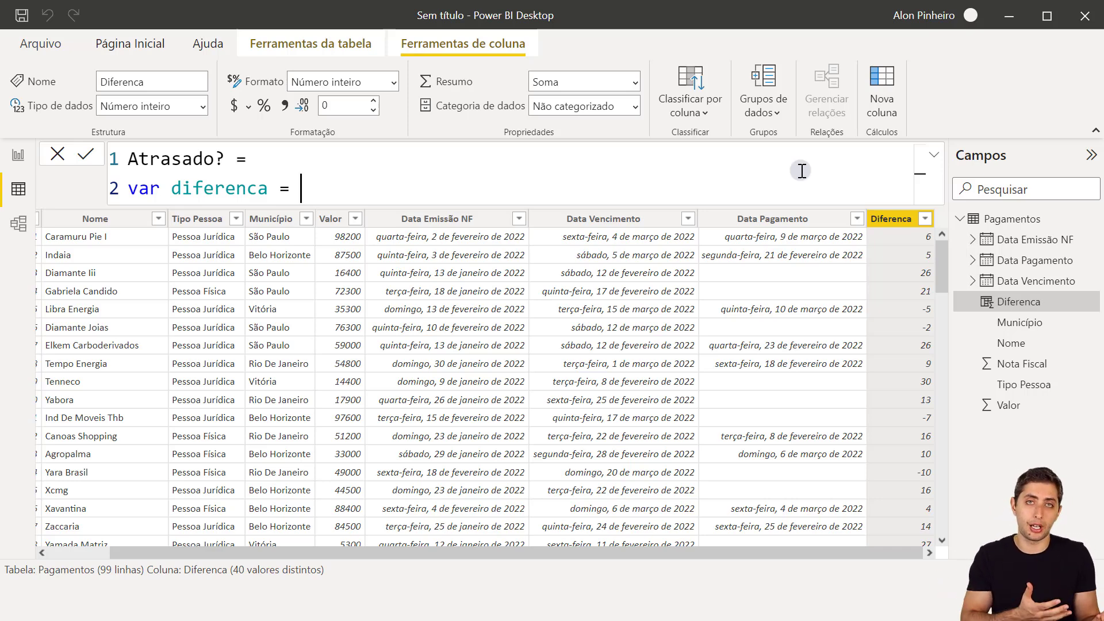
type("da")
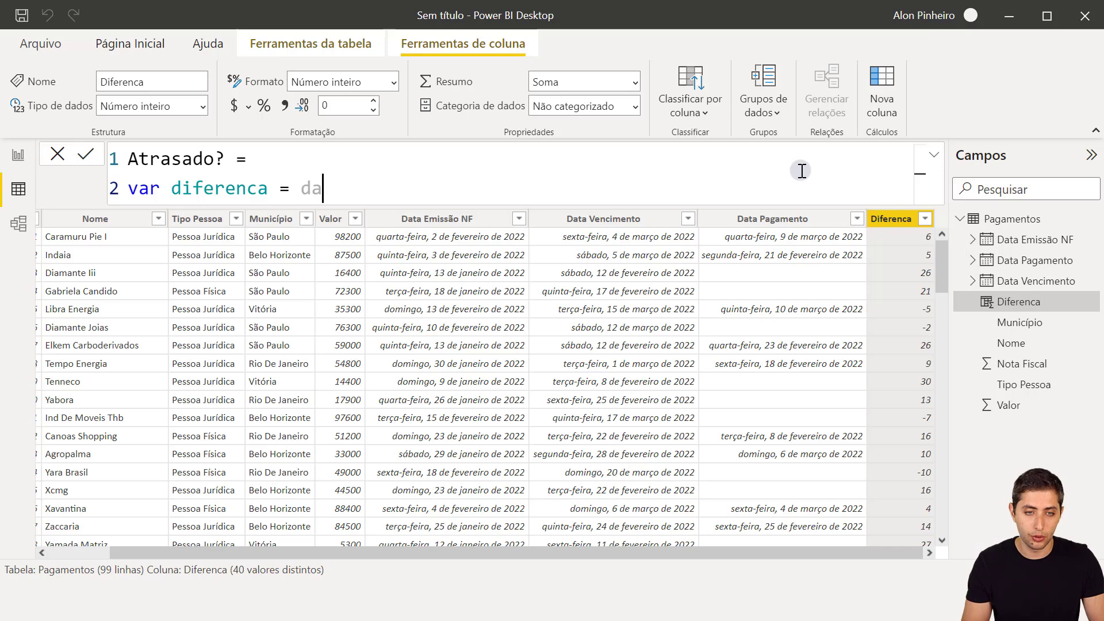
type("tedi")
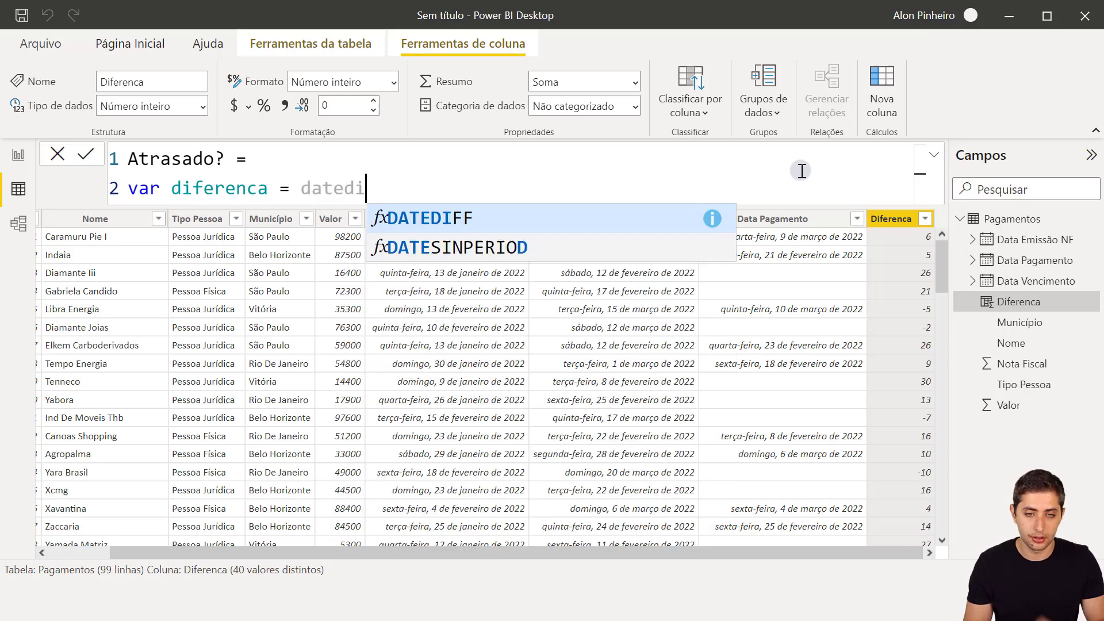
key("Tab")
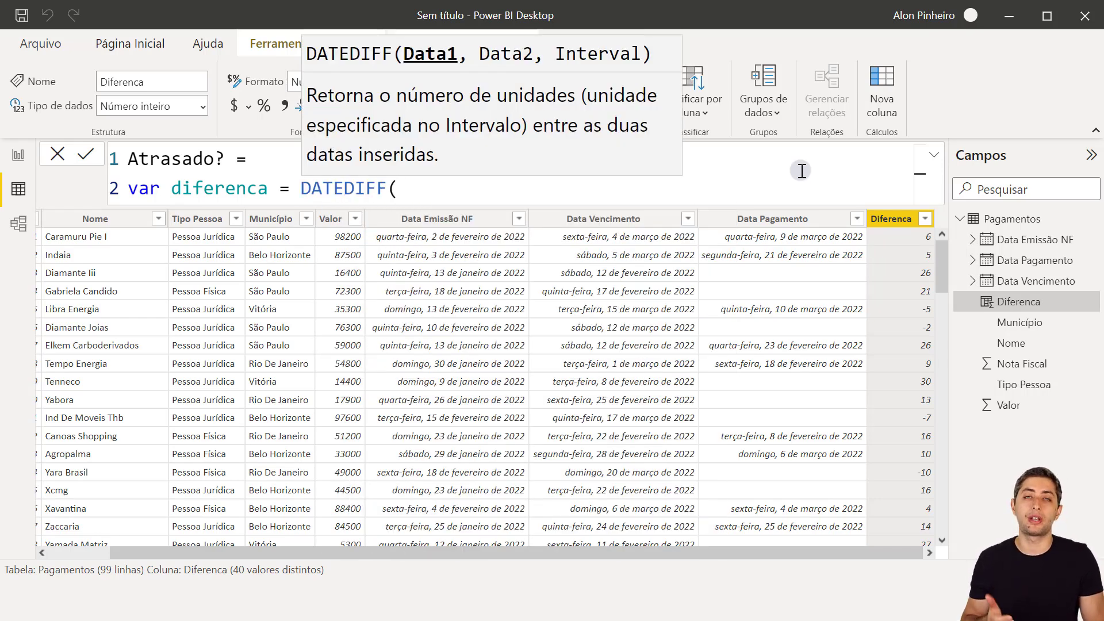
- Complete the DATEDIFF call with Pagamentos[Data Vencimento], TODAY() and the DAY interval, closing the parenthesis
type("data venci")
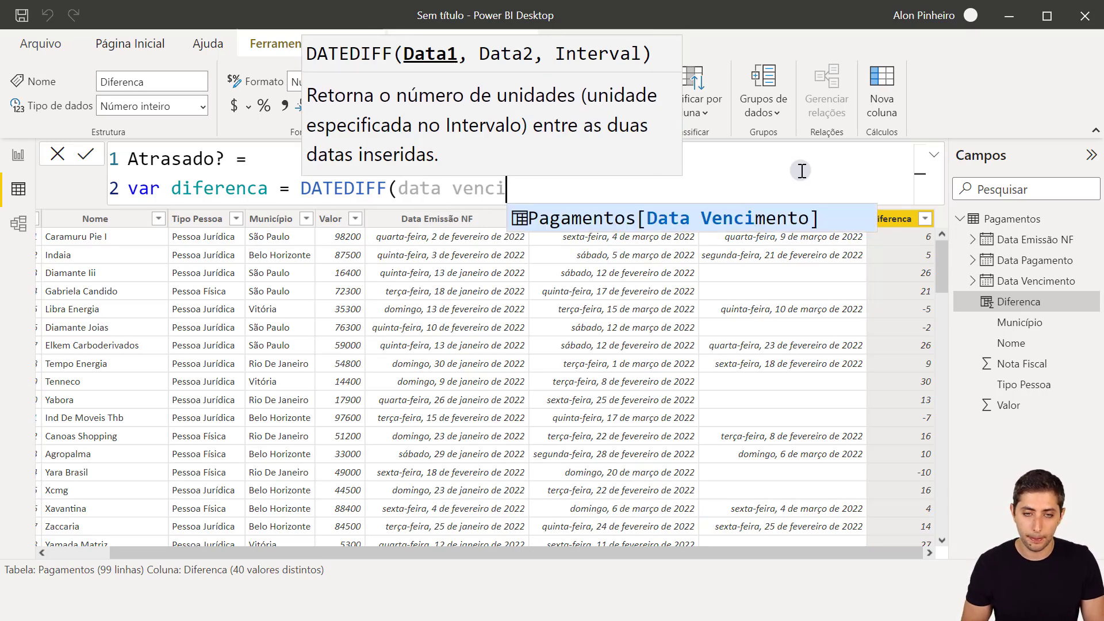
key("Tab")
type(", ")
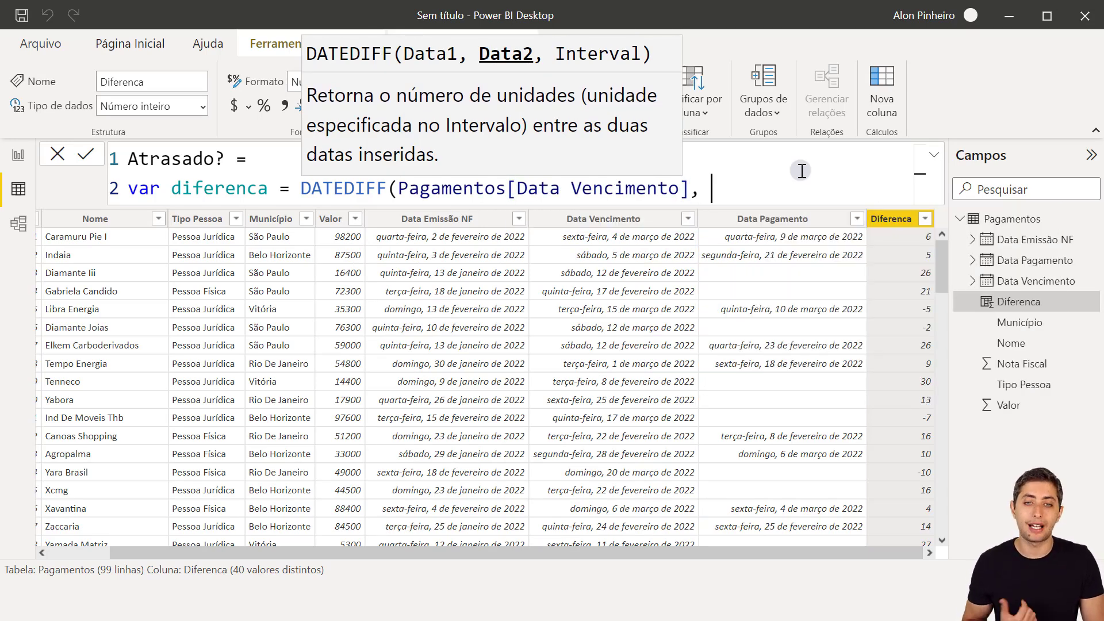
type("today")
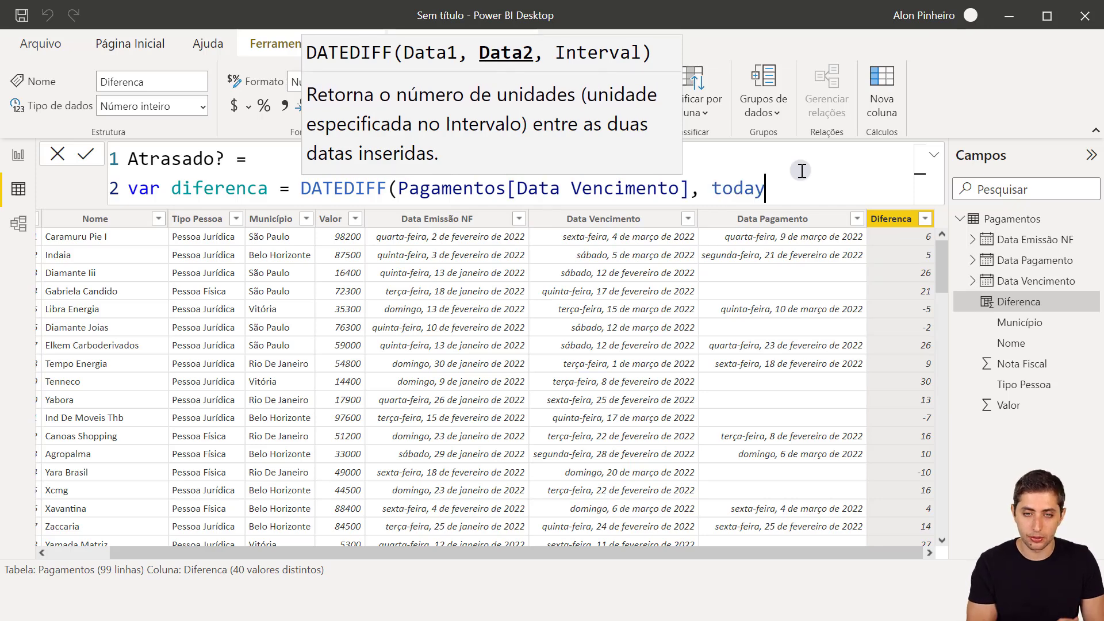
key("Tab")
type("), ")
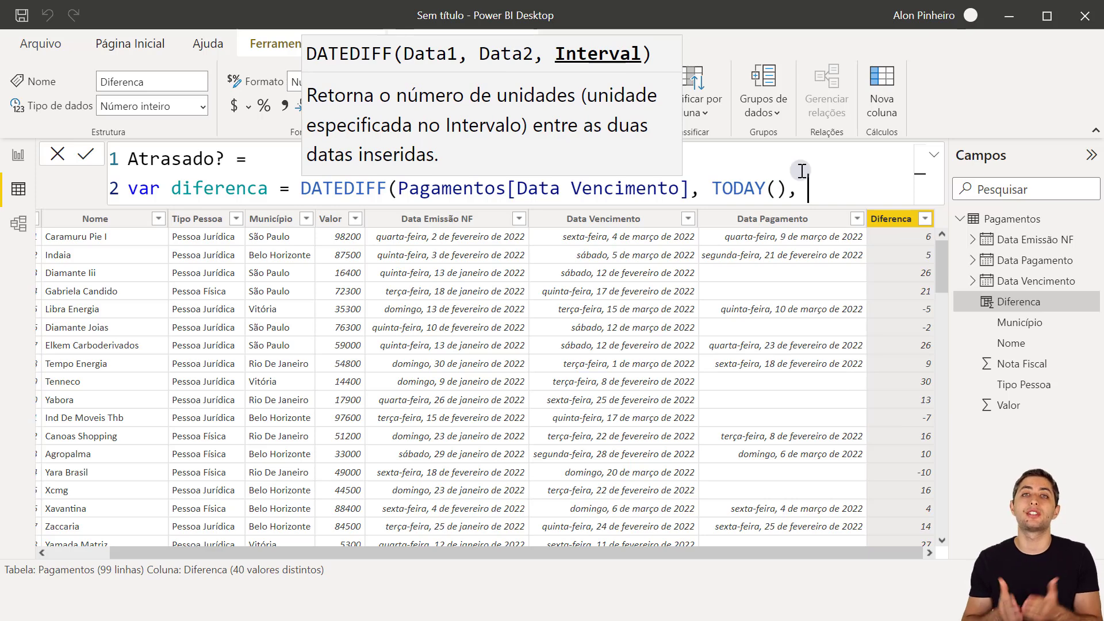
type("day")
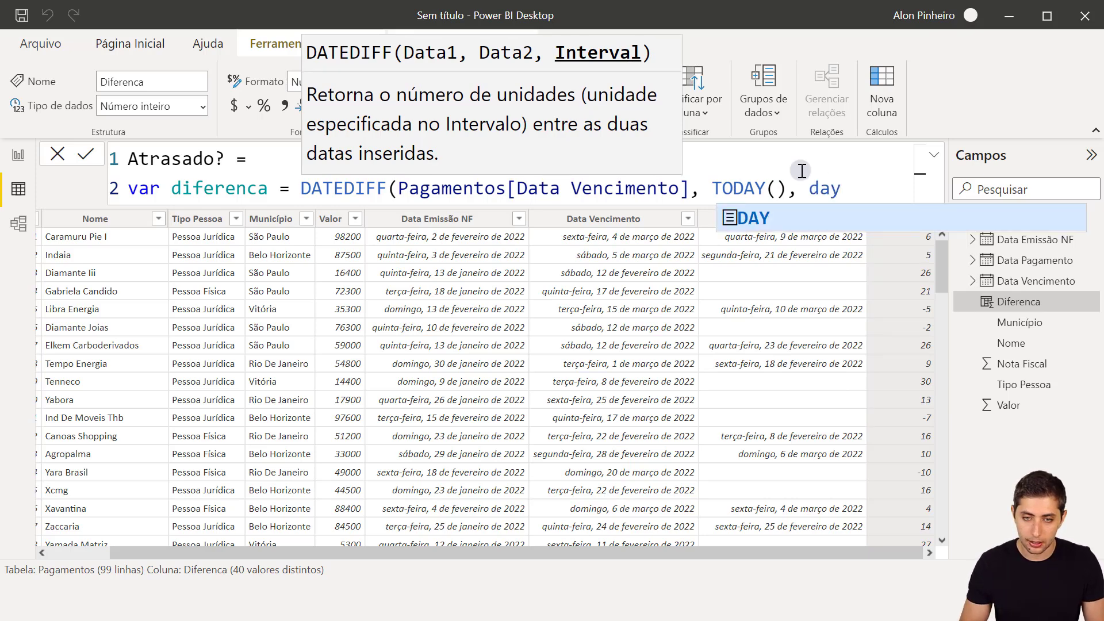
key("Tab")
type(")")
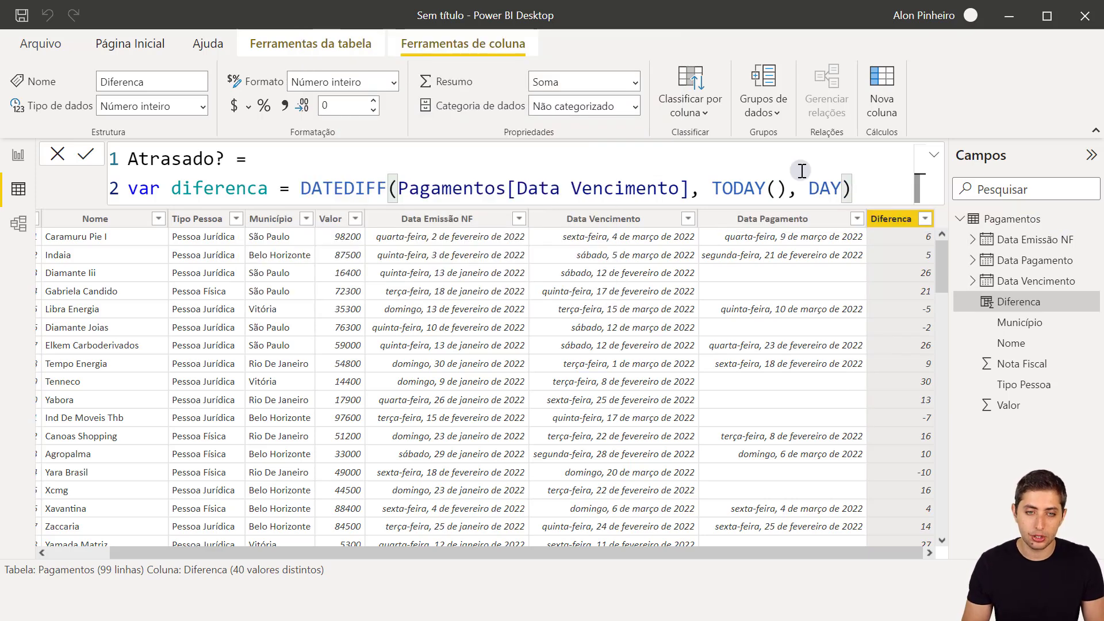
- Add a return line below the diferenca variable and start a fourth formula line
key("shift+Return")
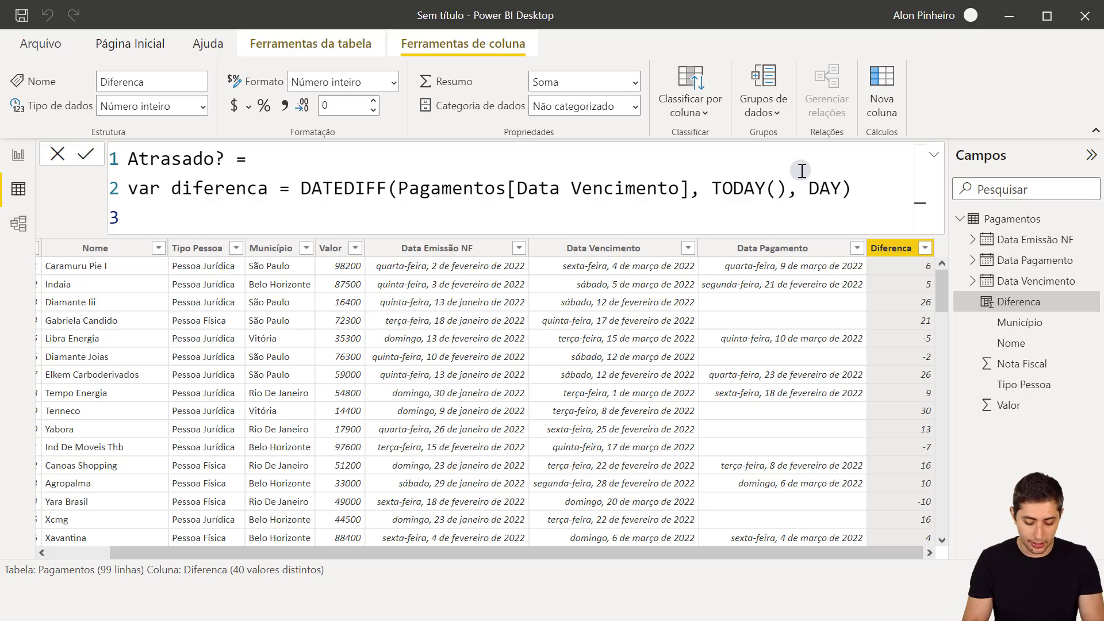
type("return")
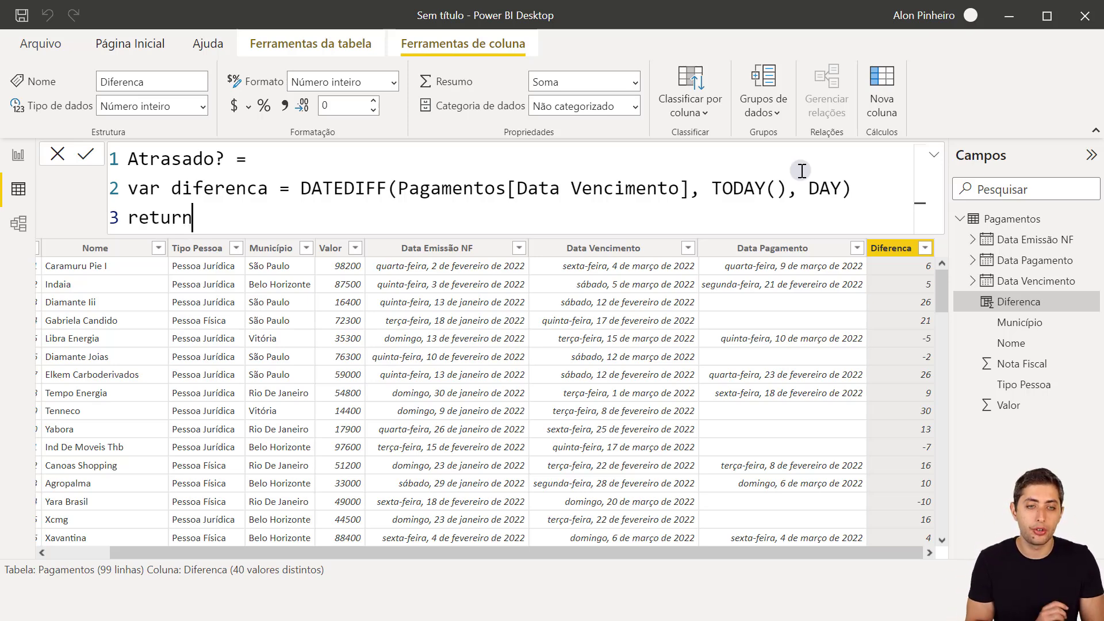
key("shift+Return")
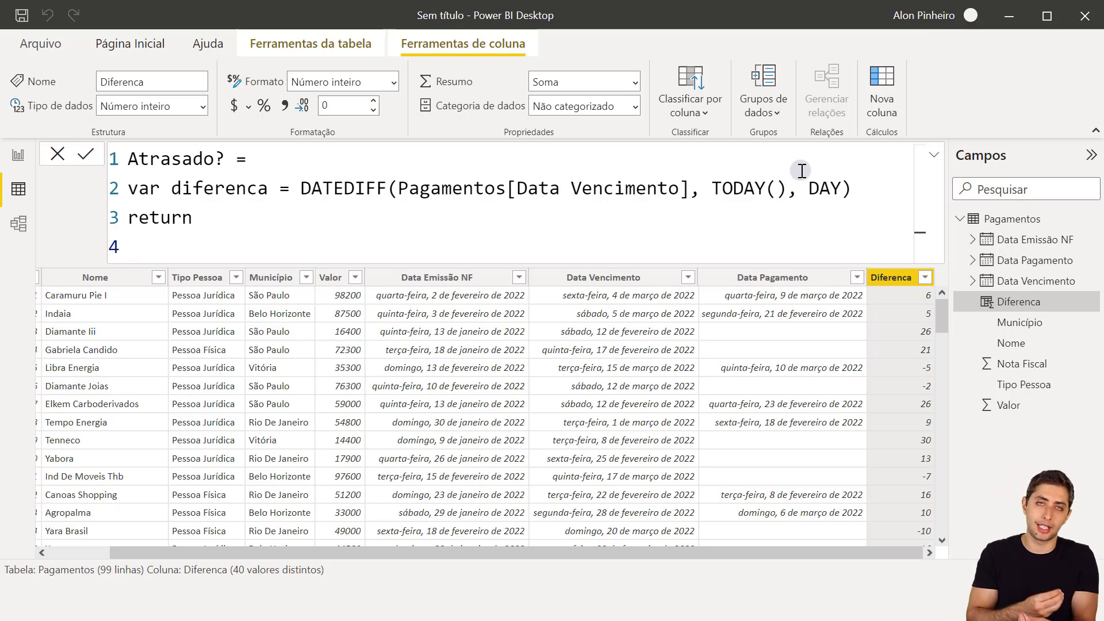
- Start an IF function on the formula's fourth line that tests whether Pagamentos[Data Pagamento] equals BLANK()
type("f")
key("BackSpace")
type("if")
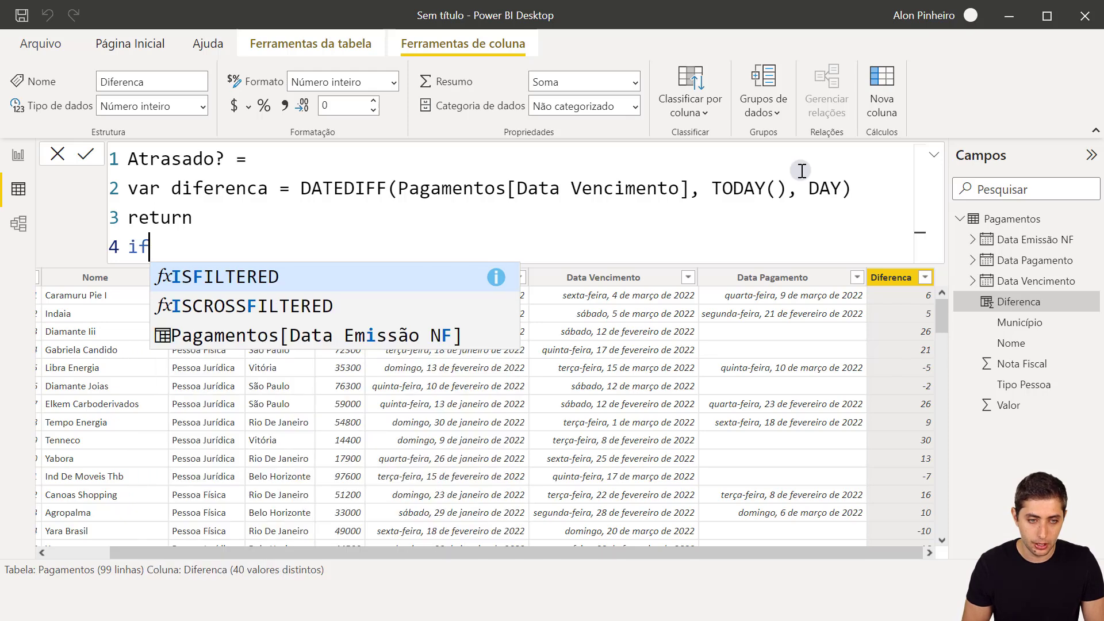
type("(")
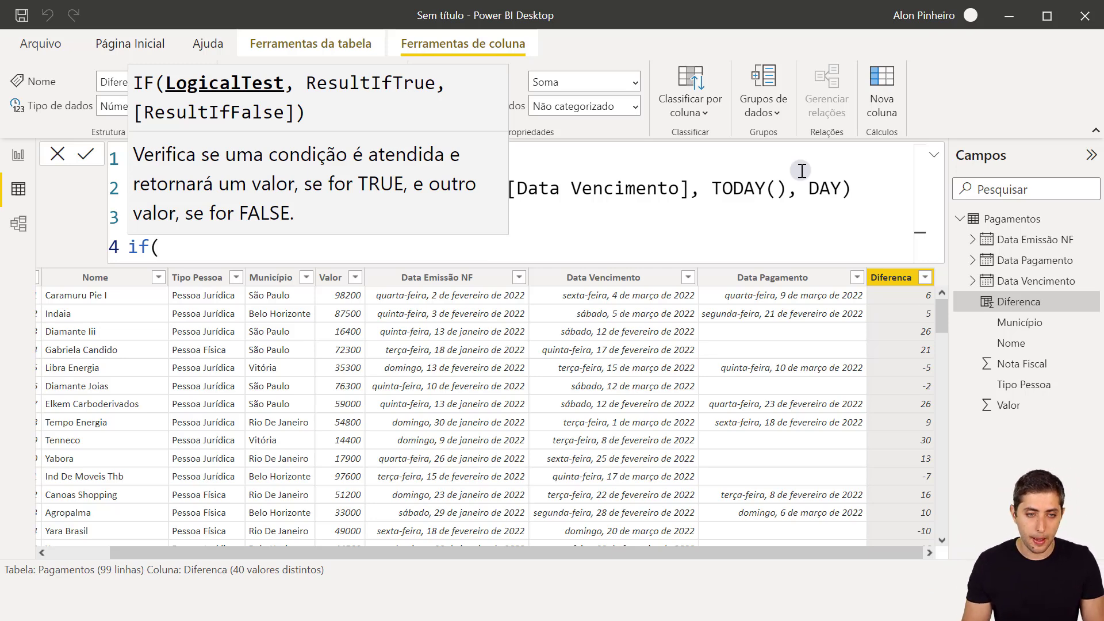
type("data paga")
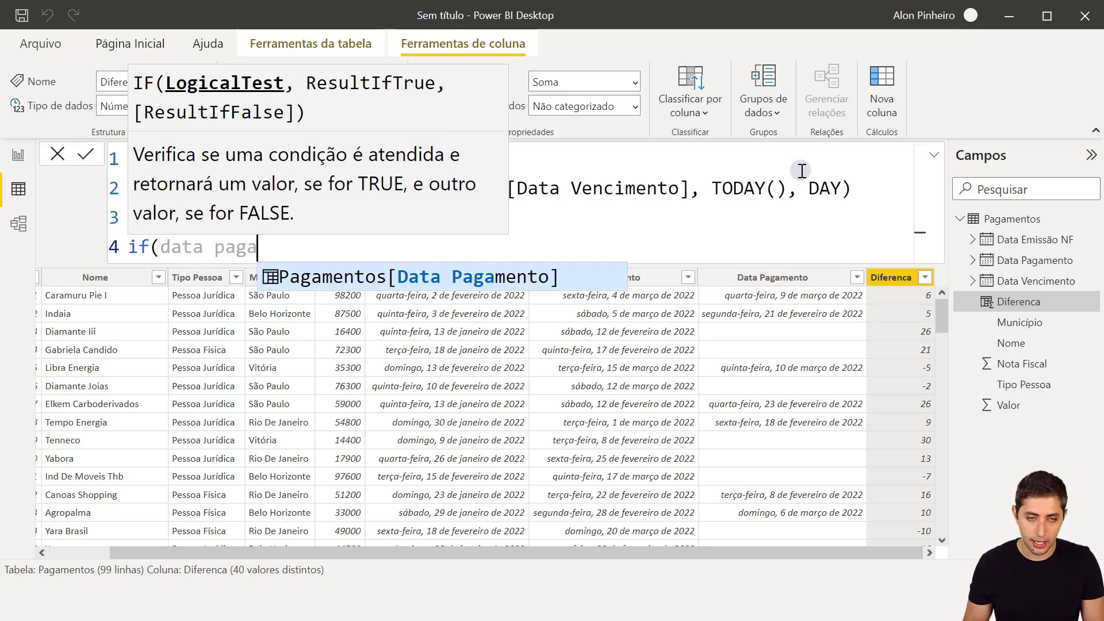
key("Tab")
type("=")
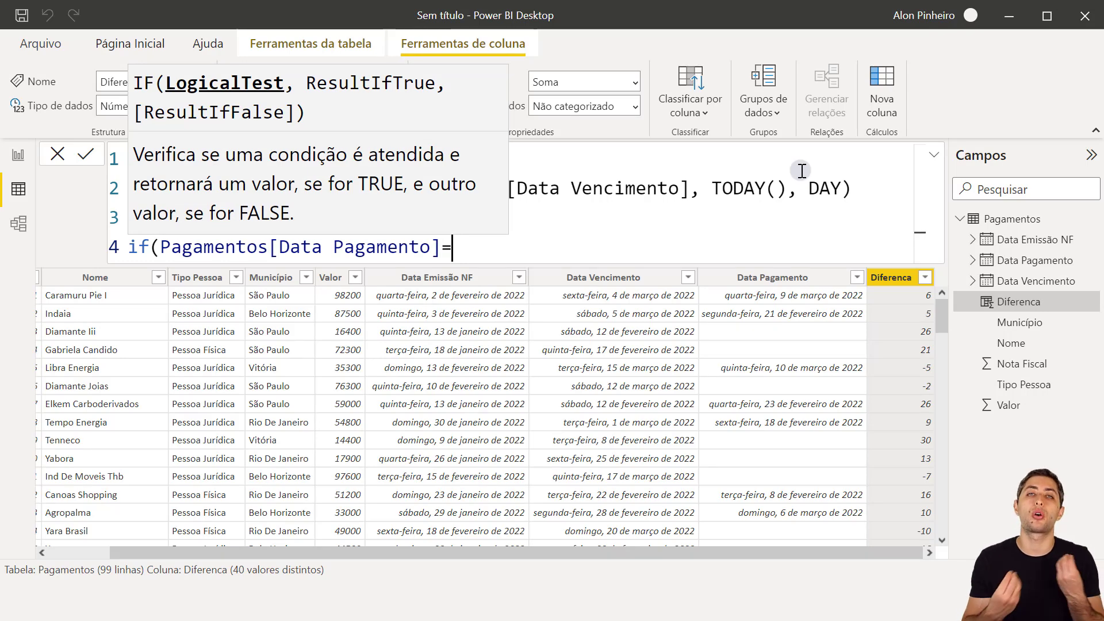
type("blank")
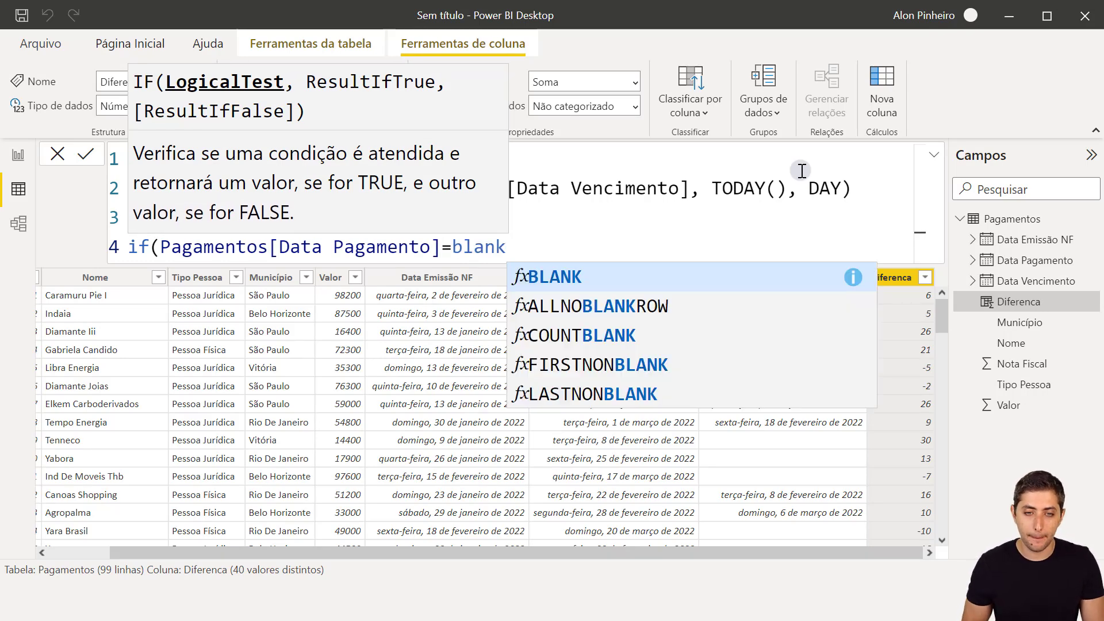
key("Tab")
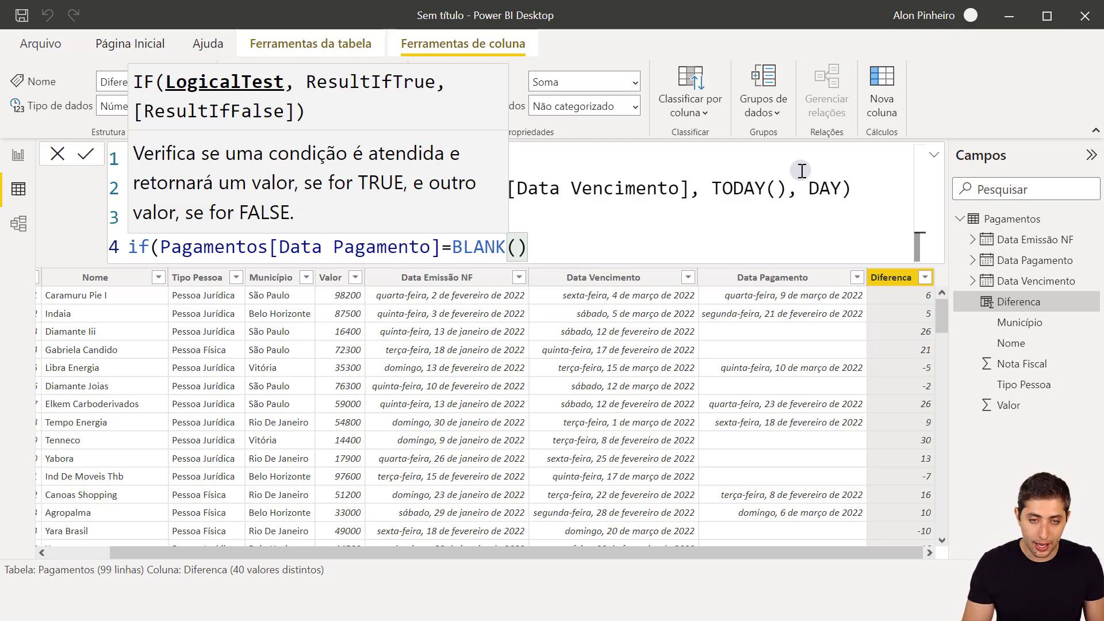
- Extend the IF's logical test with && and the condition diferenca>0
type("&&")
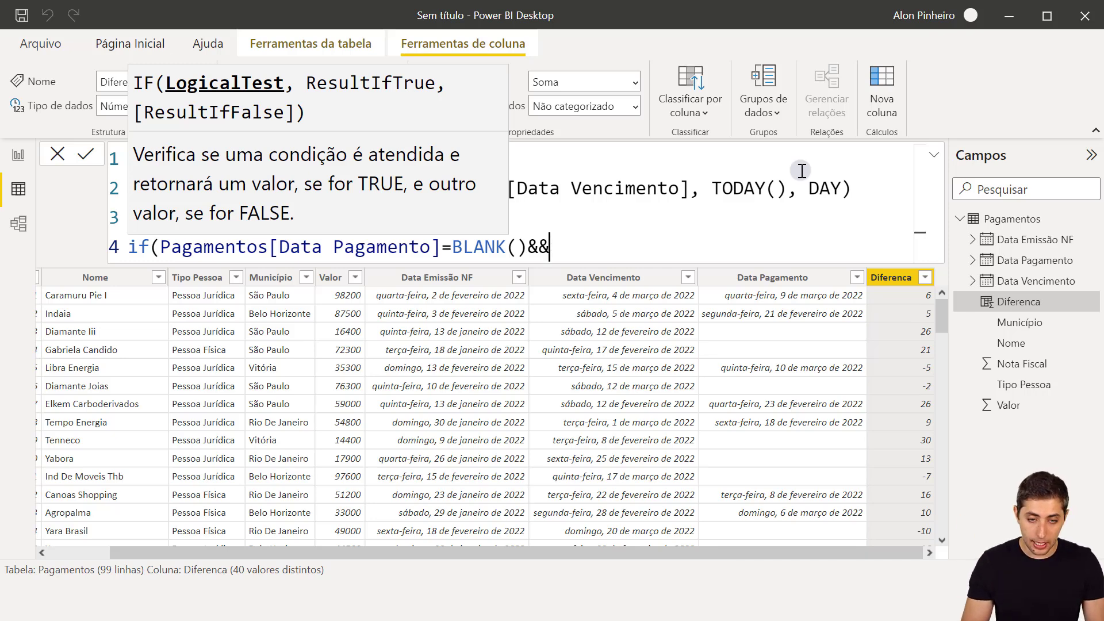
key("Escape")
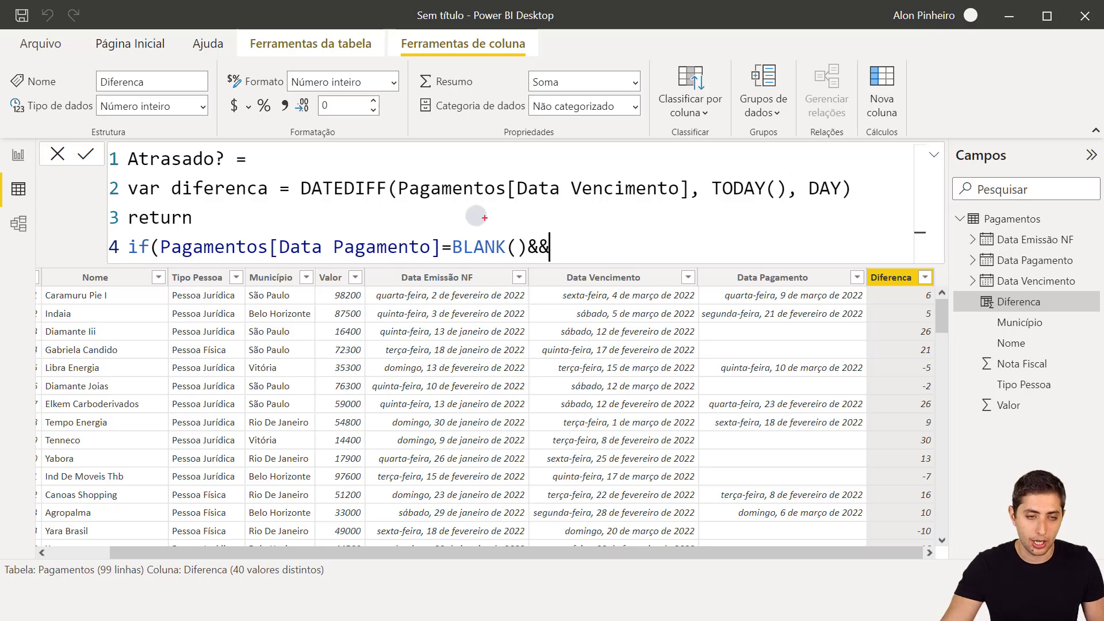
left_click_drag(160, 168, 276, 209)
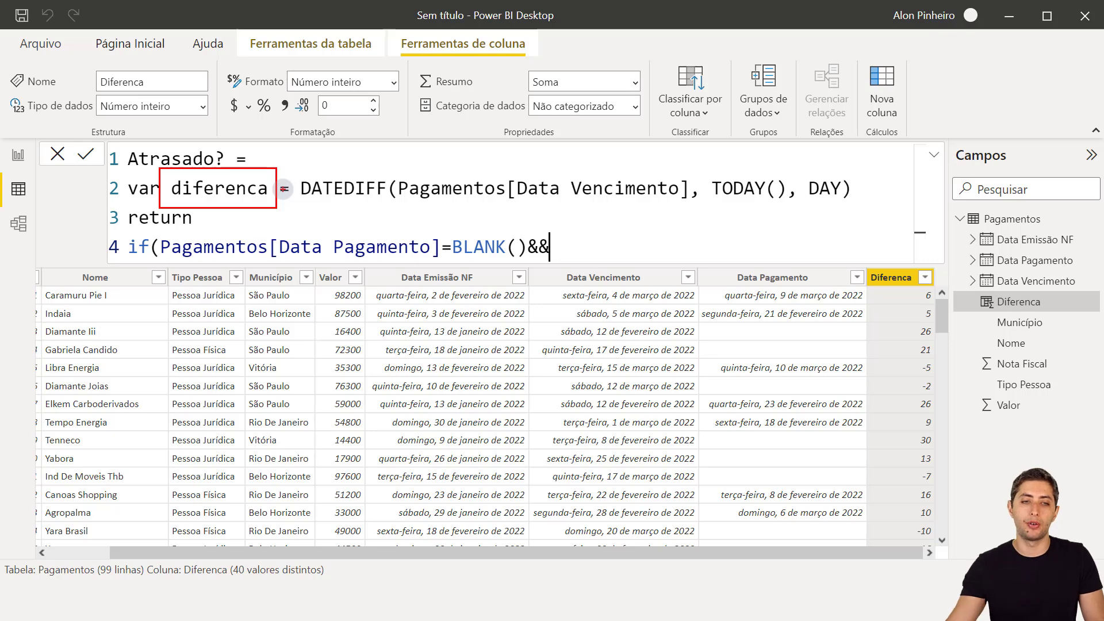
key("Escape")
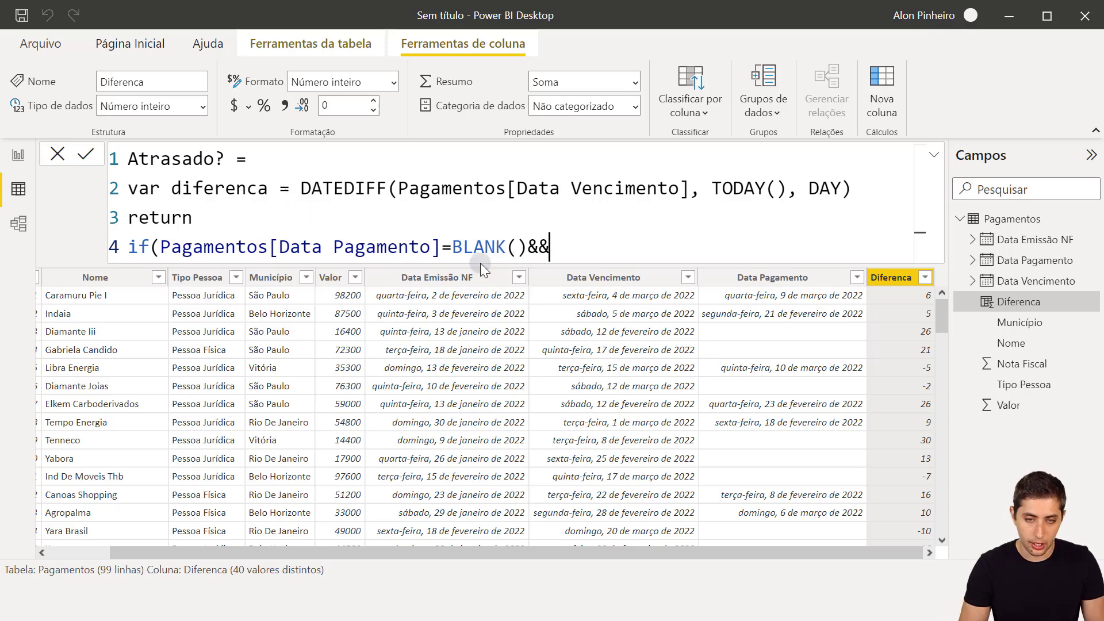
type("diferenca")
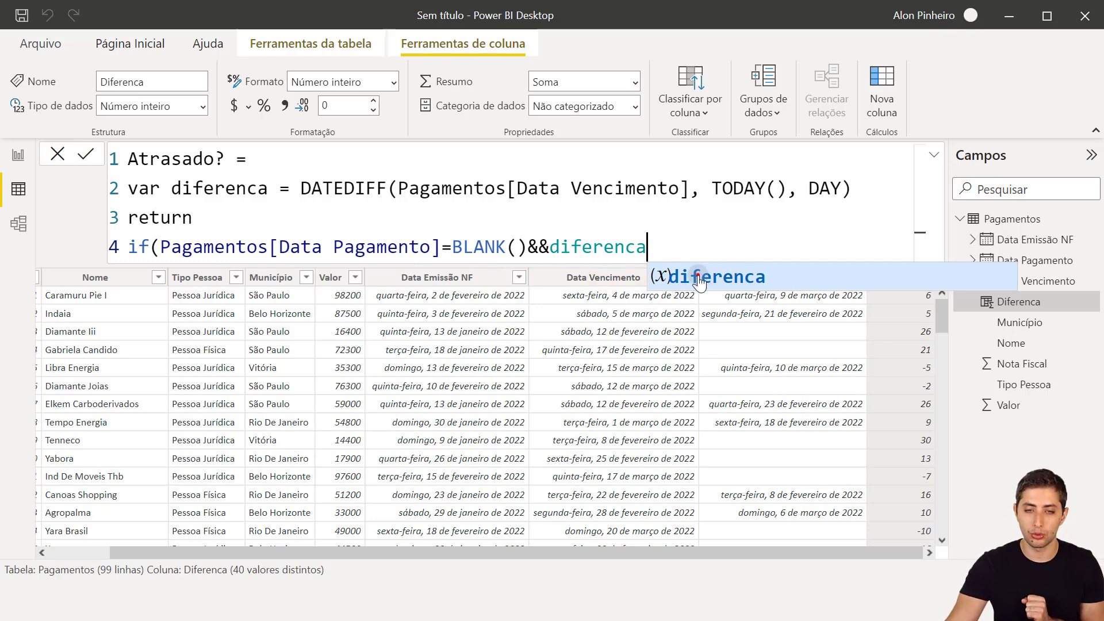
type(">")
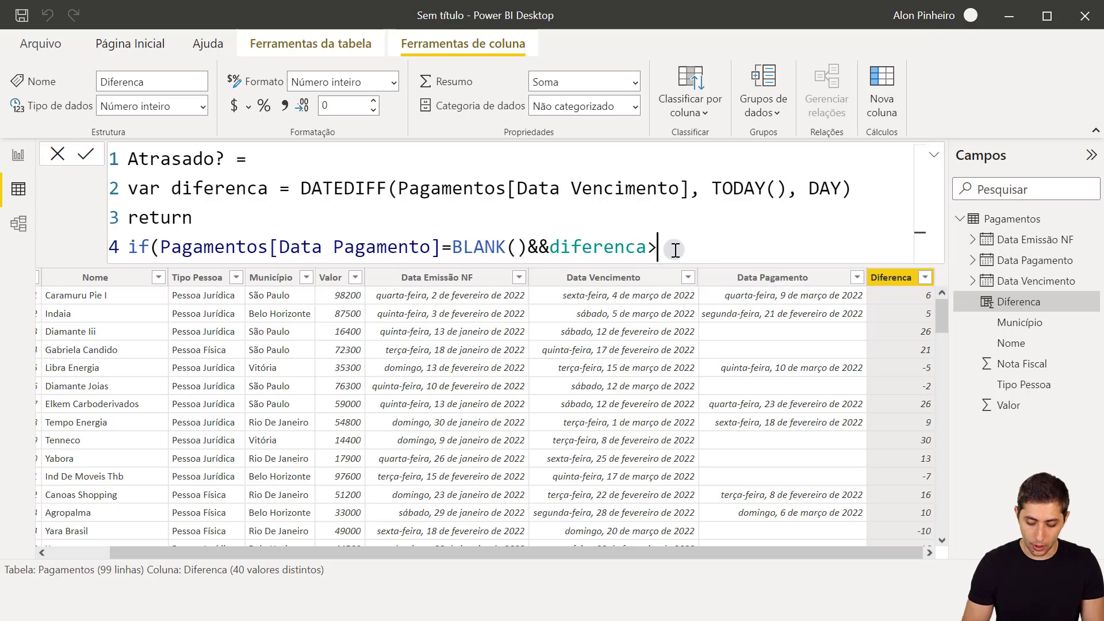
type("0")
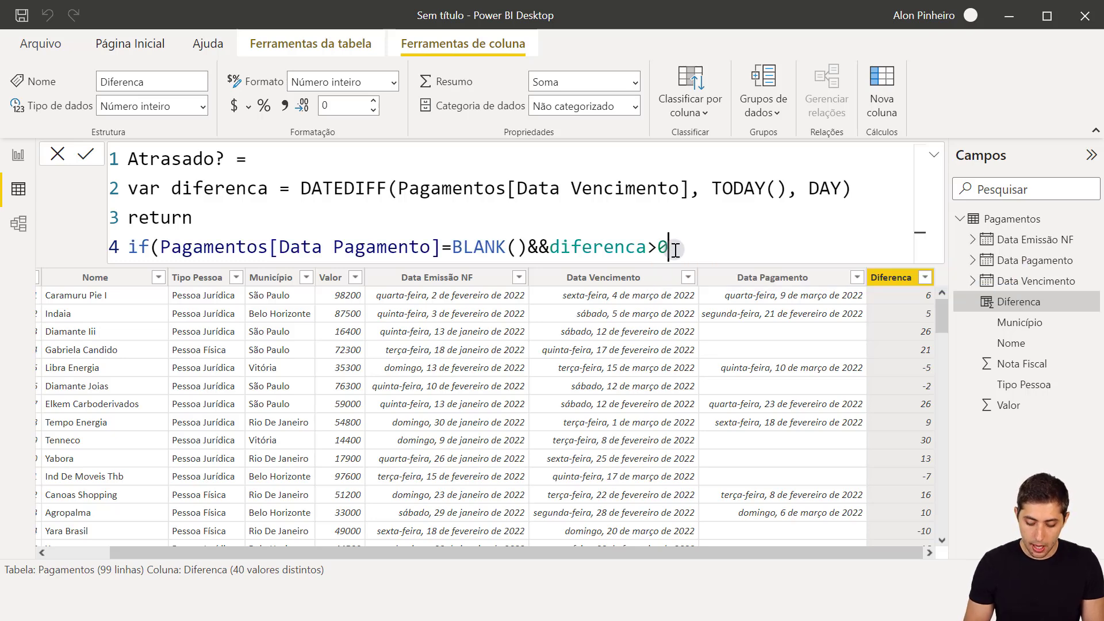
- Complete the IF with "Sim" as the true result and "Não" as the false result, and commit the Atrasado? column formula
type(",")
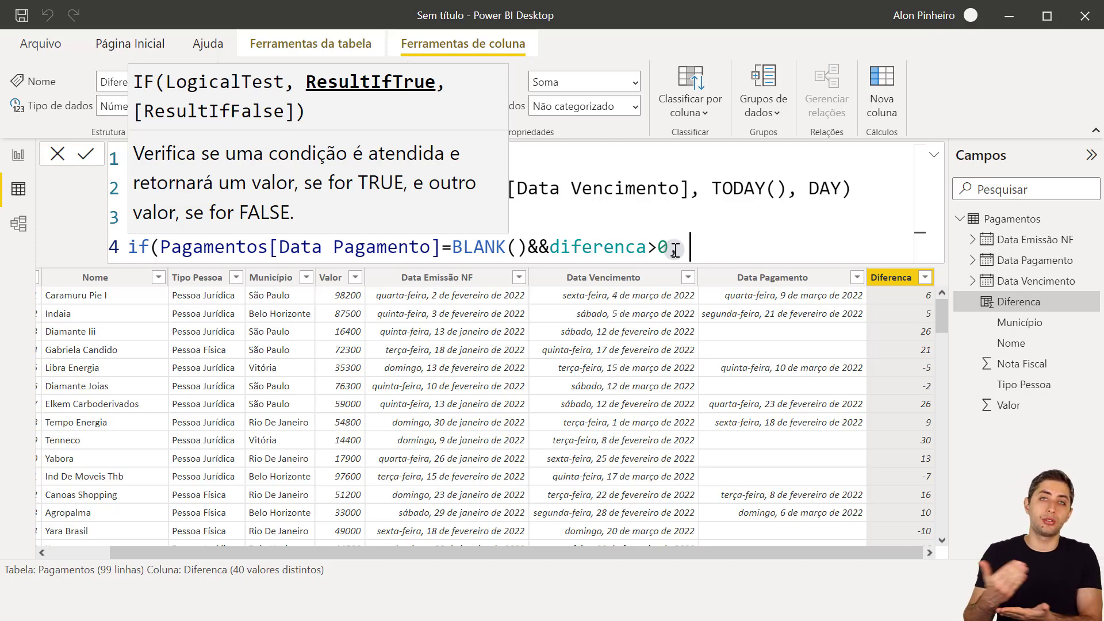
type("\"")
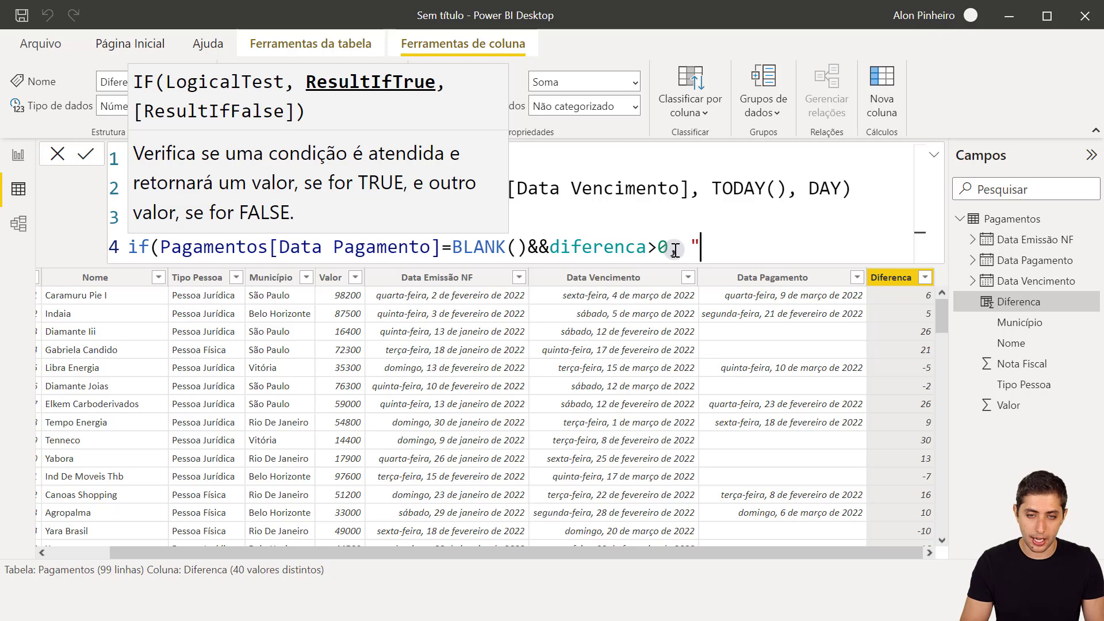
type("Sim\",")
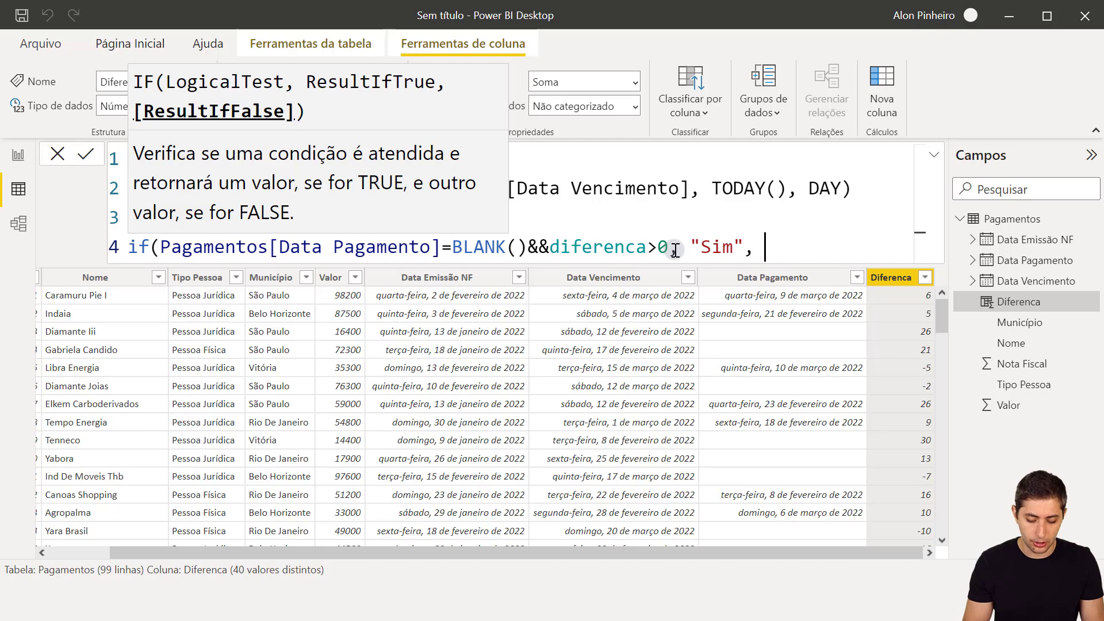
type("\"N")
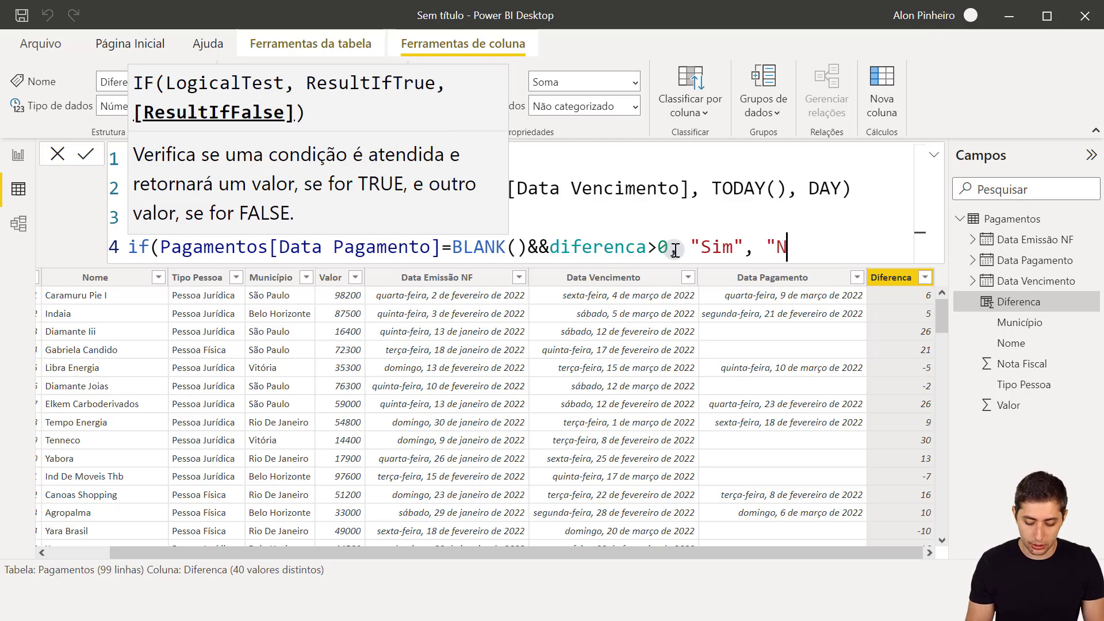
type("ão\")")
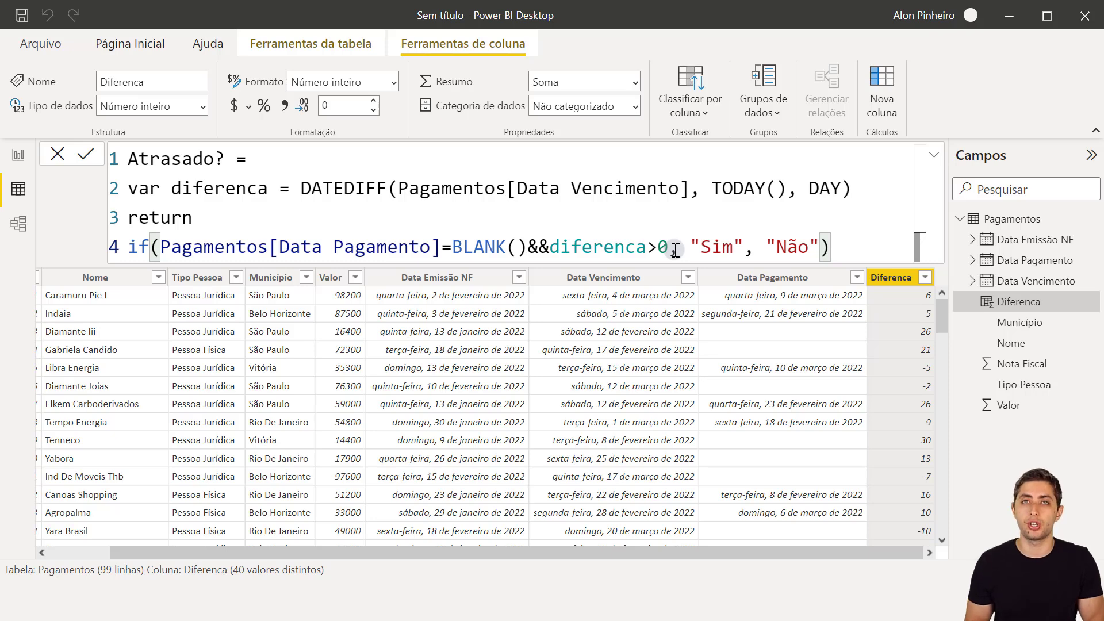
key("Return")
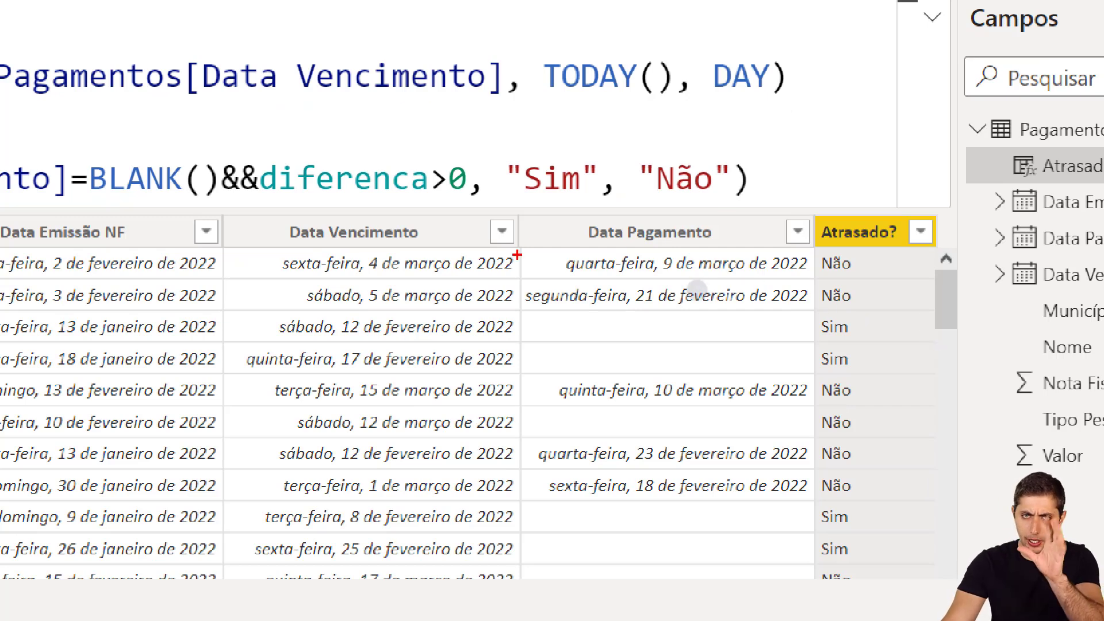
left_click_drag(517, 255, 912, 308)
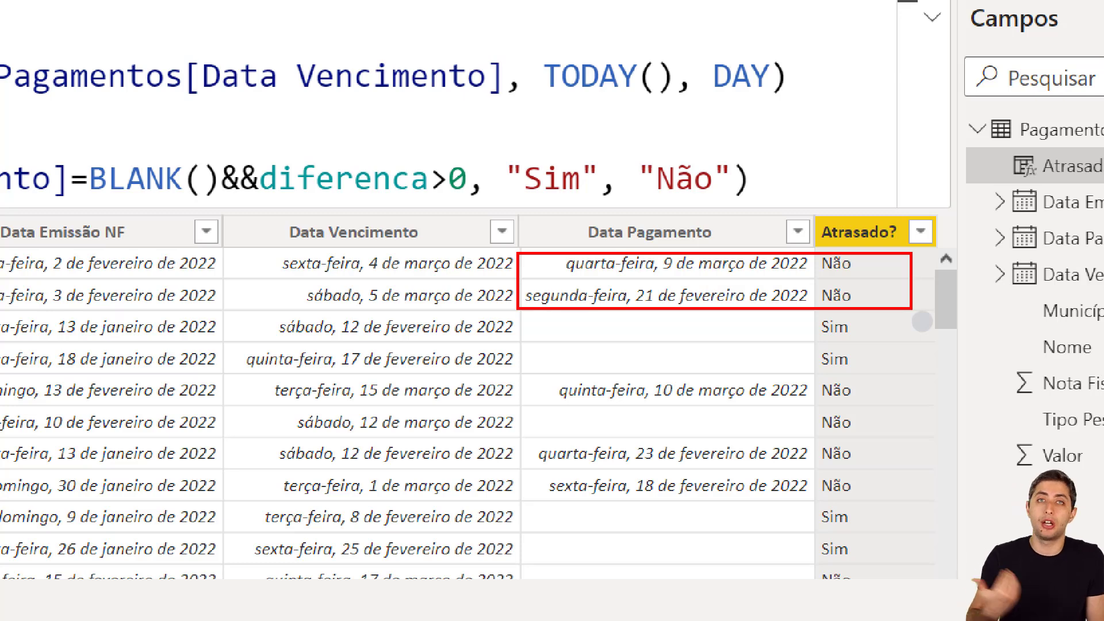
left_click_drag(523, 309, 620, 347)
left_click_drag(771, 347, 904, 363)
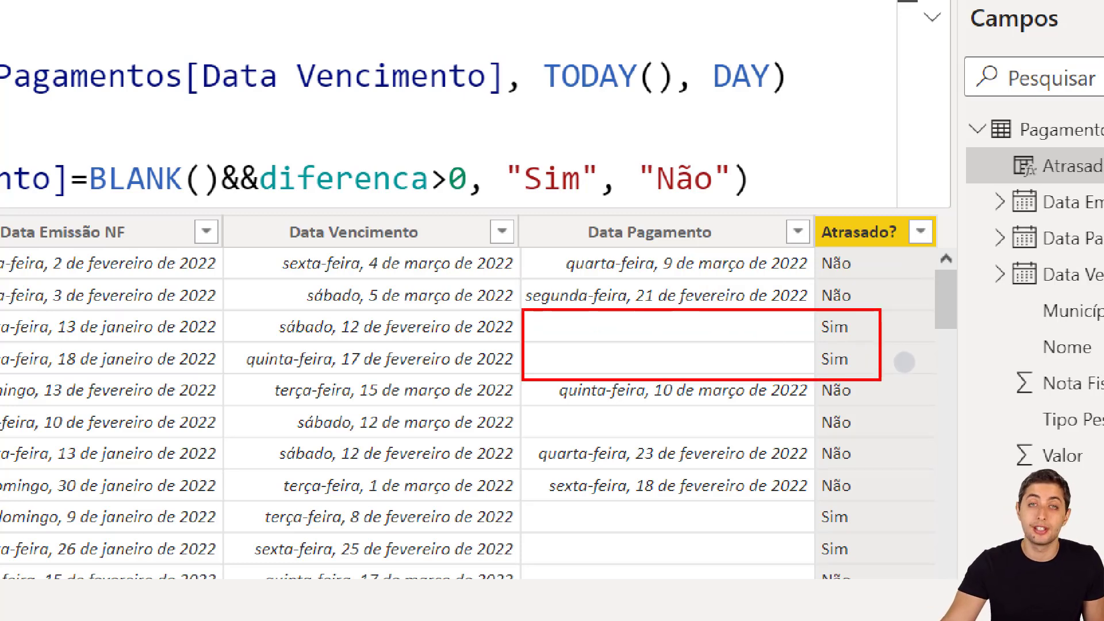
key("e")
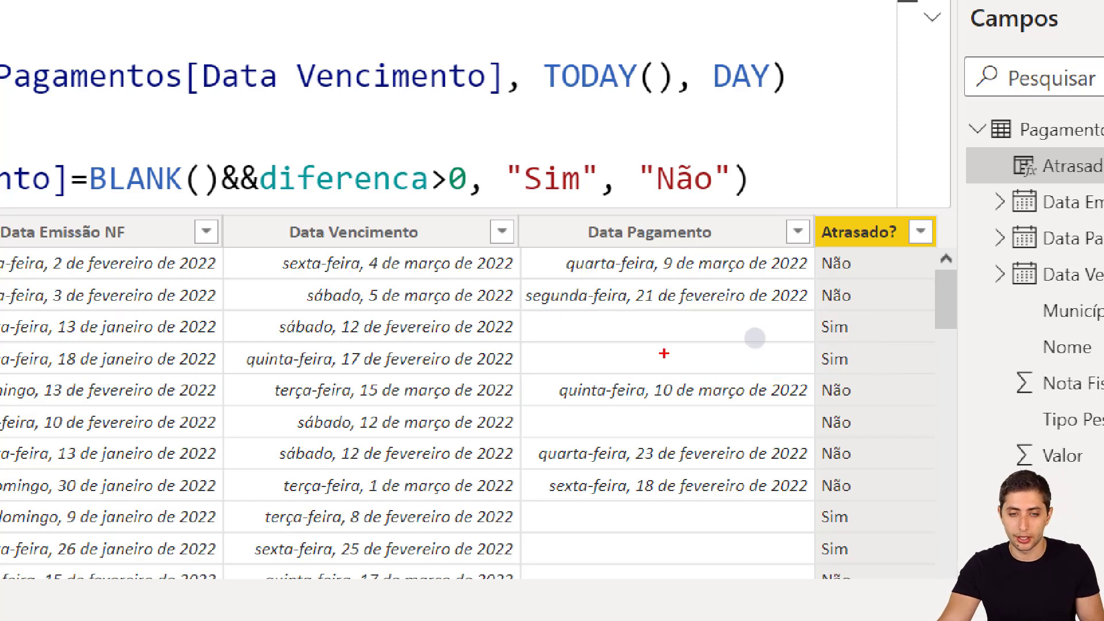
mouse_move(223, 308)
left_mouse_down()
mouse_move(512, 352)
mouse_move(519, 367)
left_mouse_up()
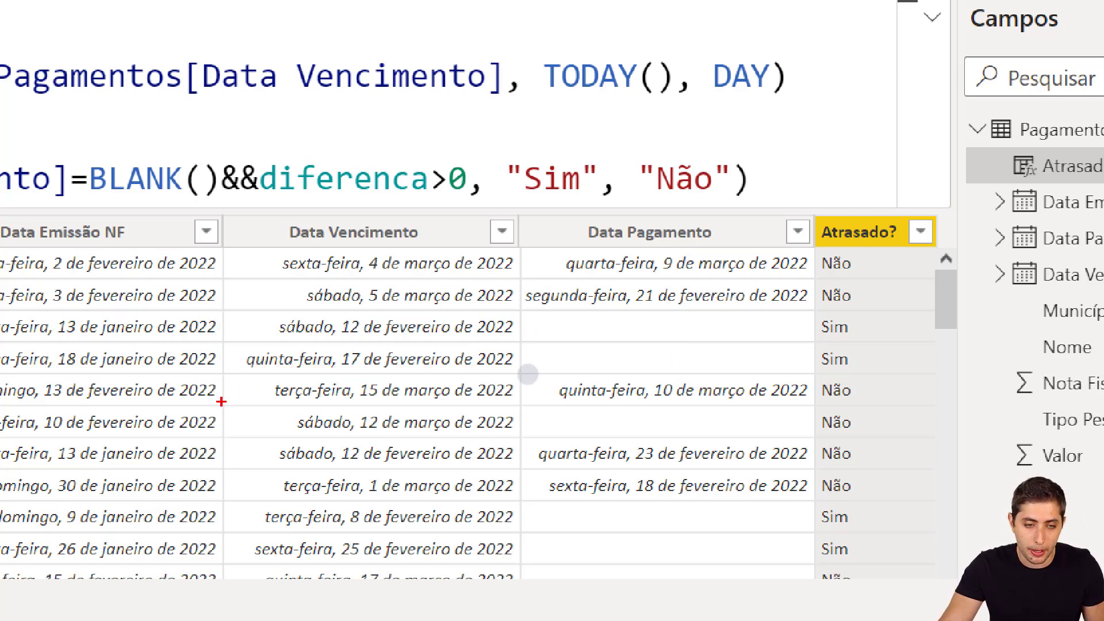
mouse_move(220, 410)
left_mouse_down()
mouse_move(776, 451)
mouse_move(883, 451)
mouse_move(900, 436)
left_mouse_up()
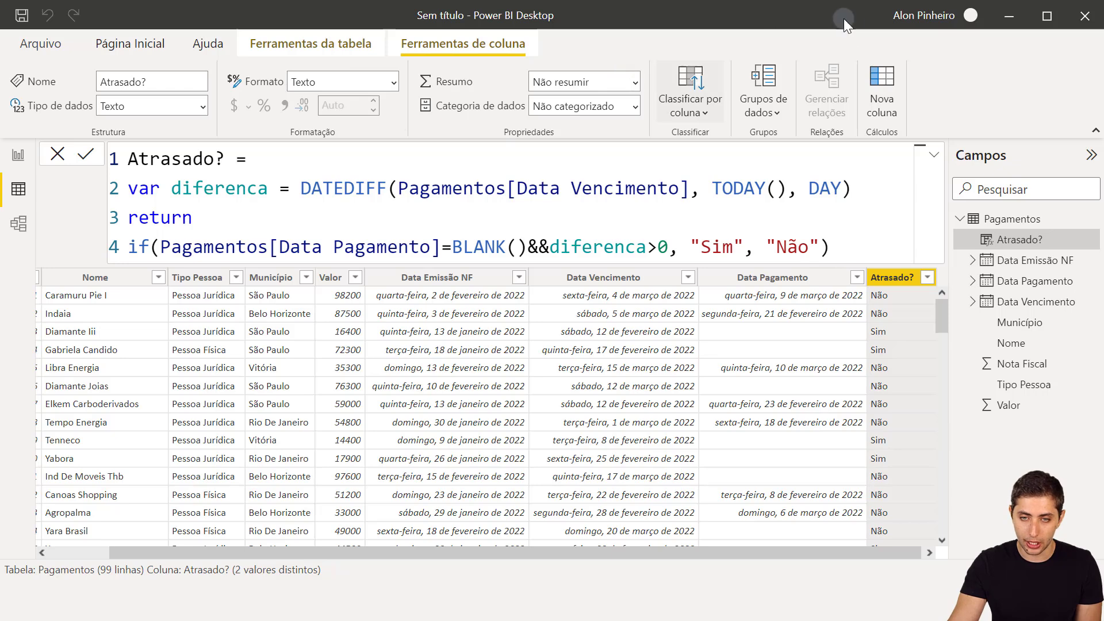
- Add a new calculated column to the Pagamentos table named "Categoria Atraso" and start a second formula line
left_click(871, 95)
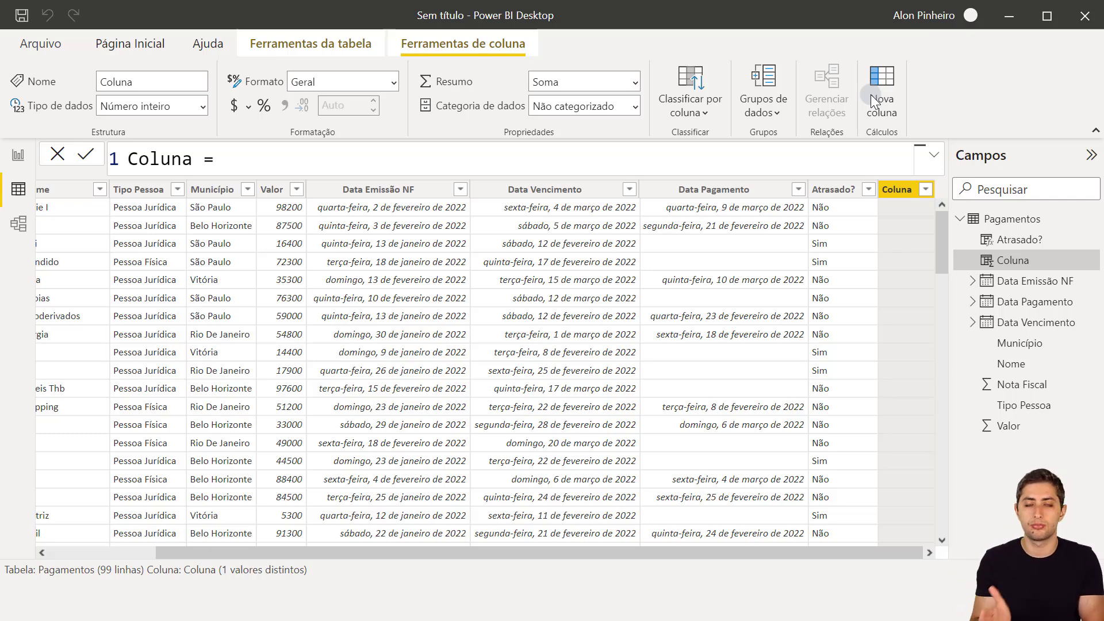
key("ctrl+a")
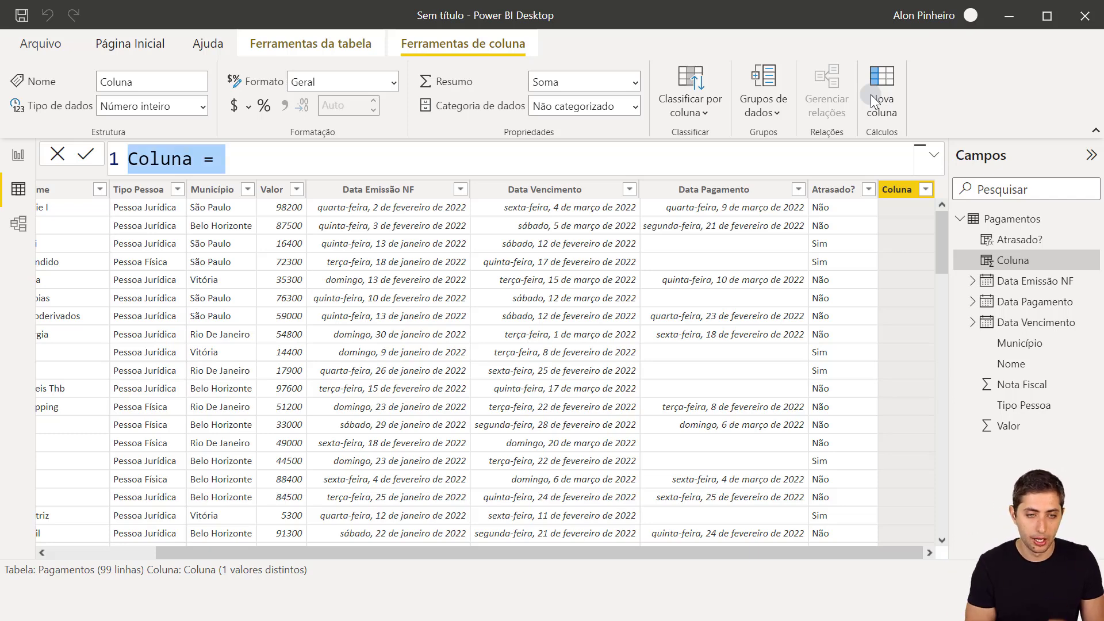
key("Left")
key("ctrl+shift+Right")
type("Cate")
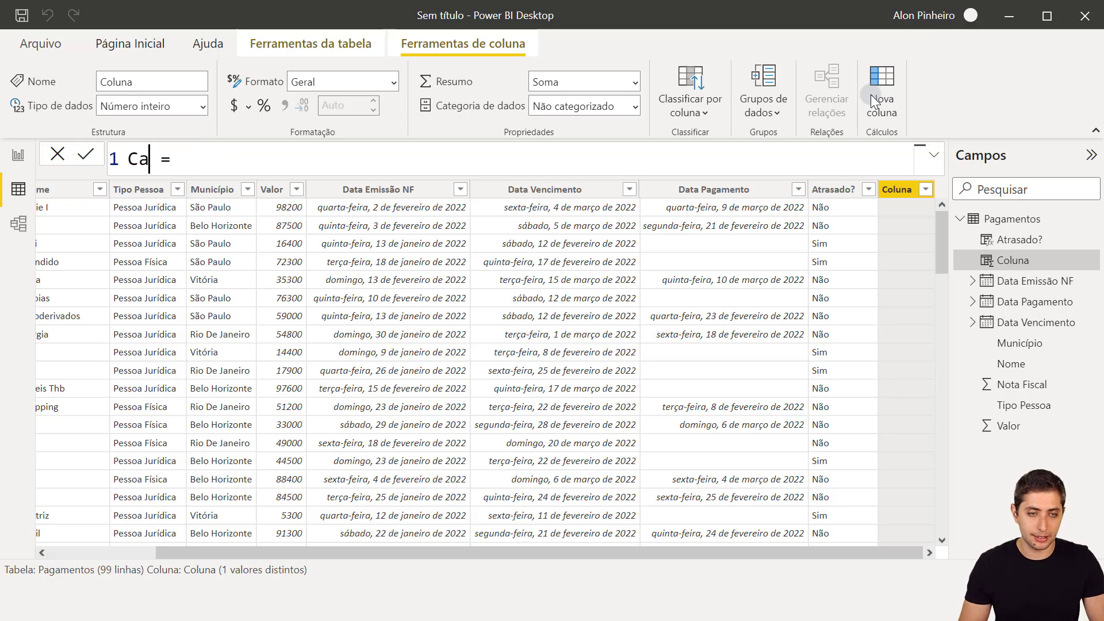
type("goria Atraso")
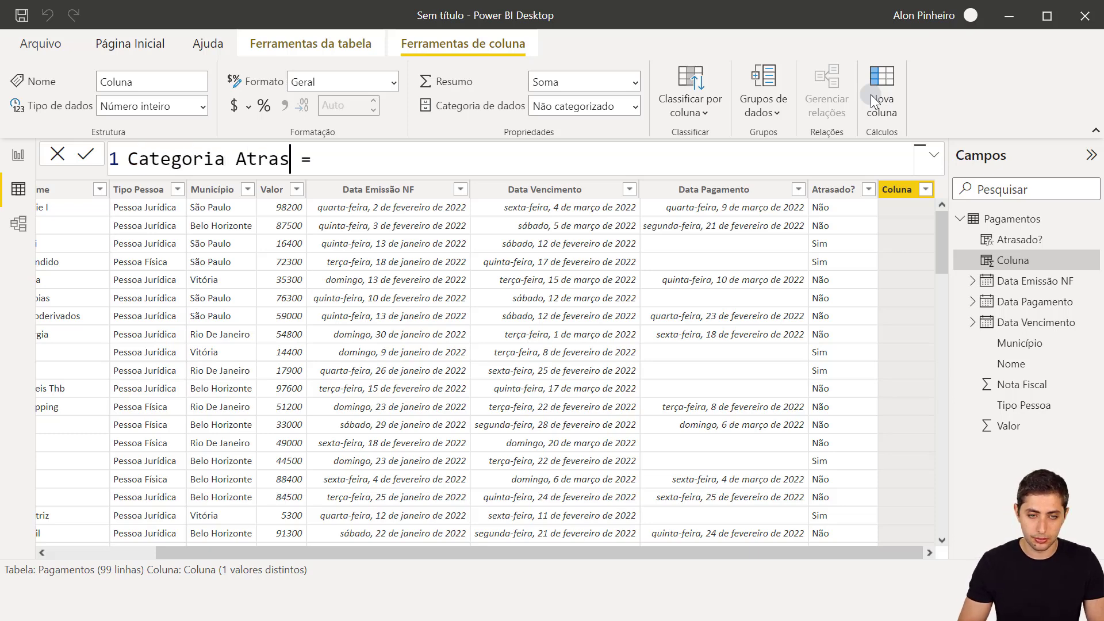
key("End")
key("shift+Return")
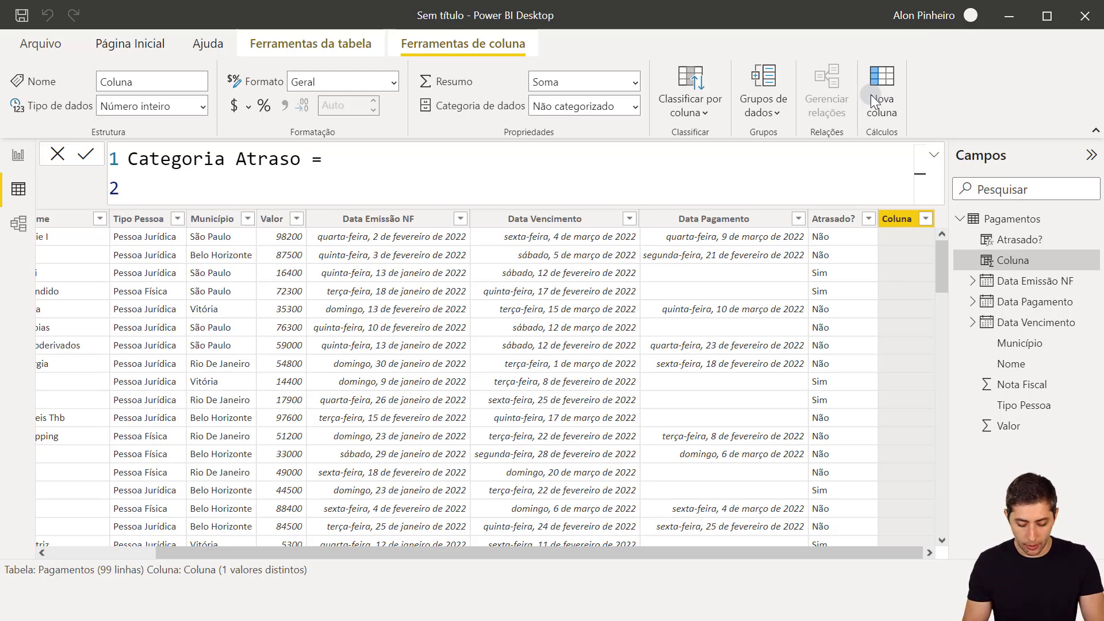
- Declare a variable named diferenca on the second line of the Categoria Atraso formula and assign it the DATEDIFF function
type("var d")
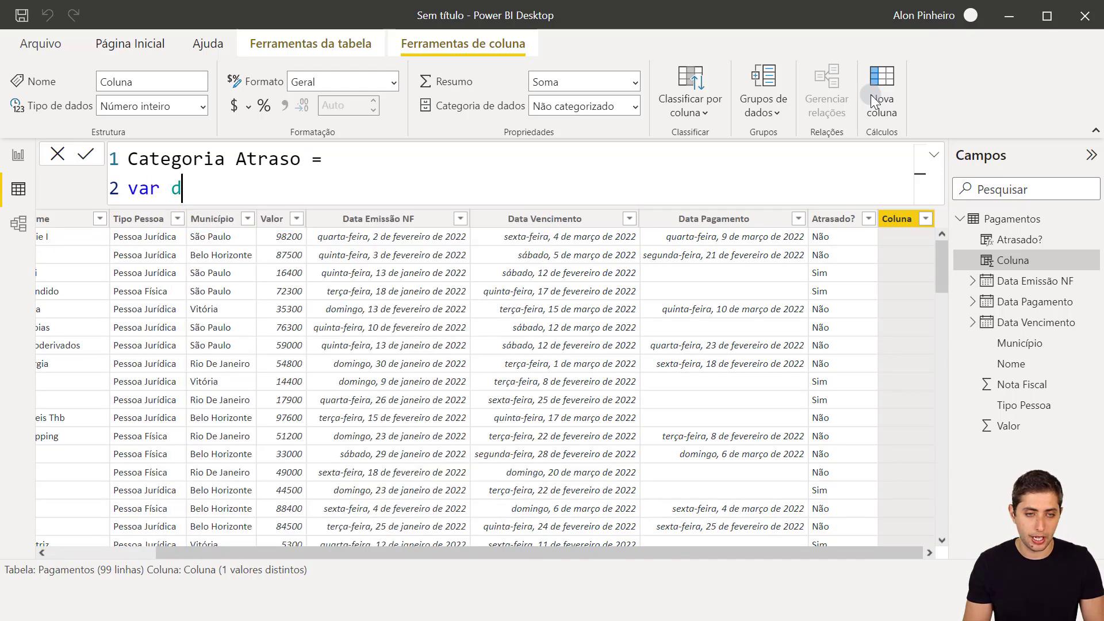
type("iferenca")
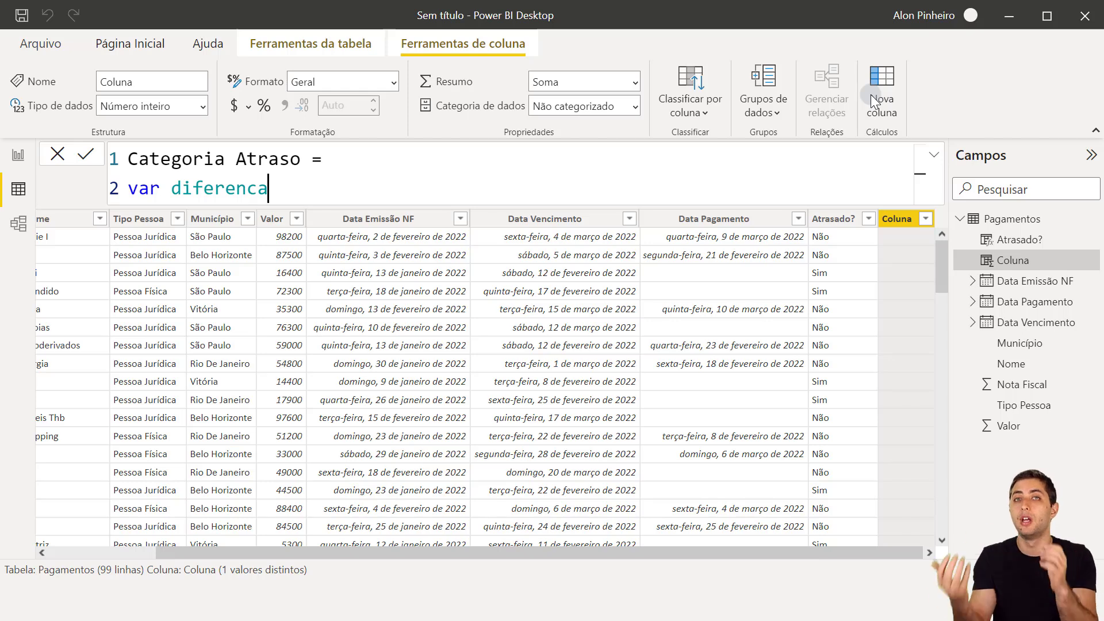
type("= d")
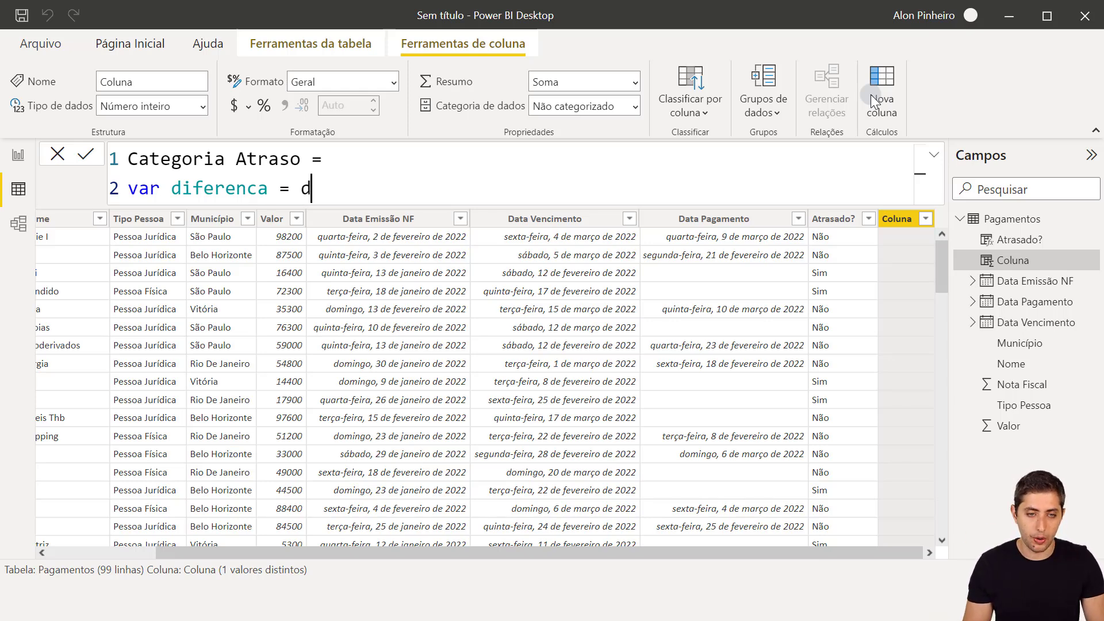
type("atedi")
key("Tab")
- Fill in the DATEDIFF arguments with Pagamentos[Data Vencimento], TODAY() and the DAY interval, and close the function
type("data ve")
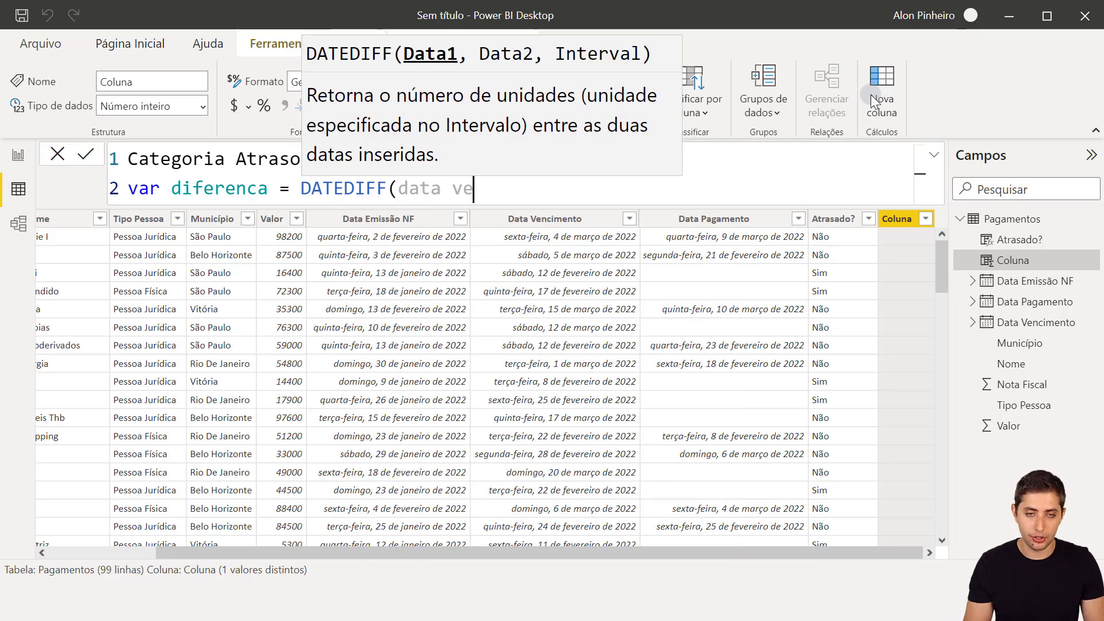
key("Tab")
type(", today")
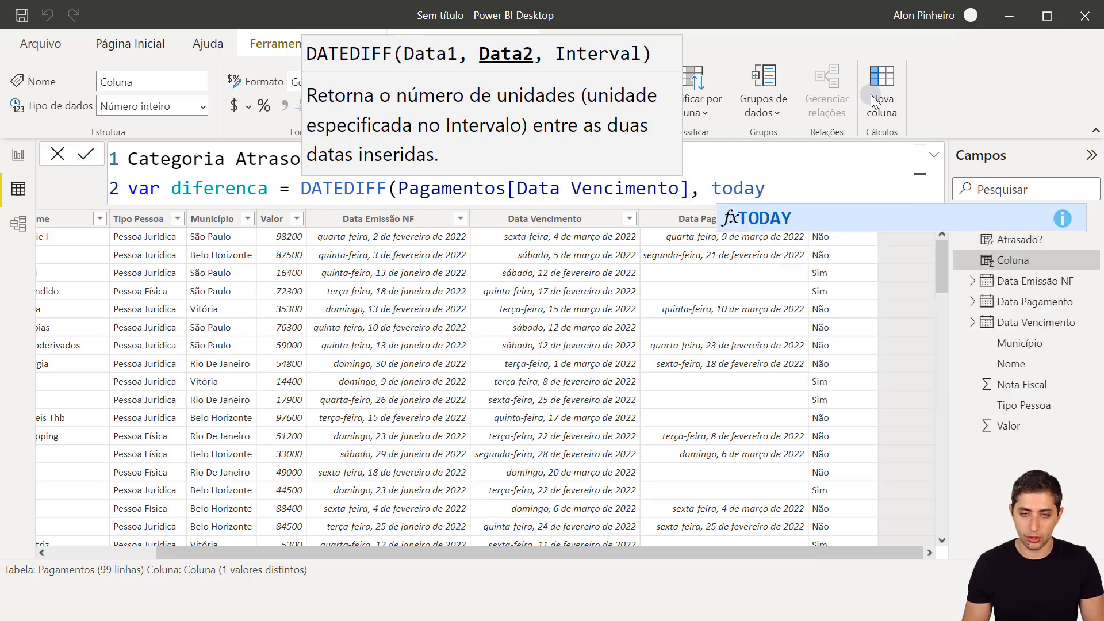
key("Tab")
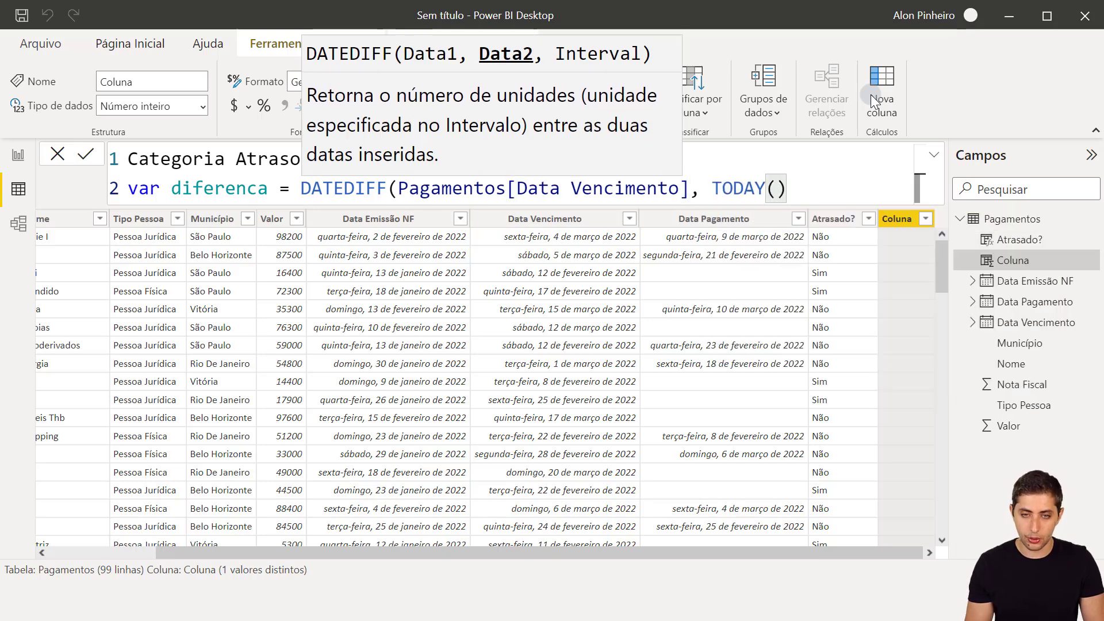
type(", day")
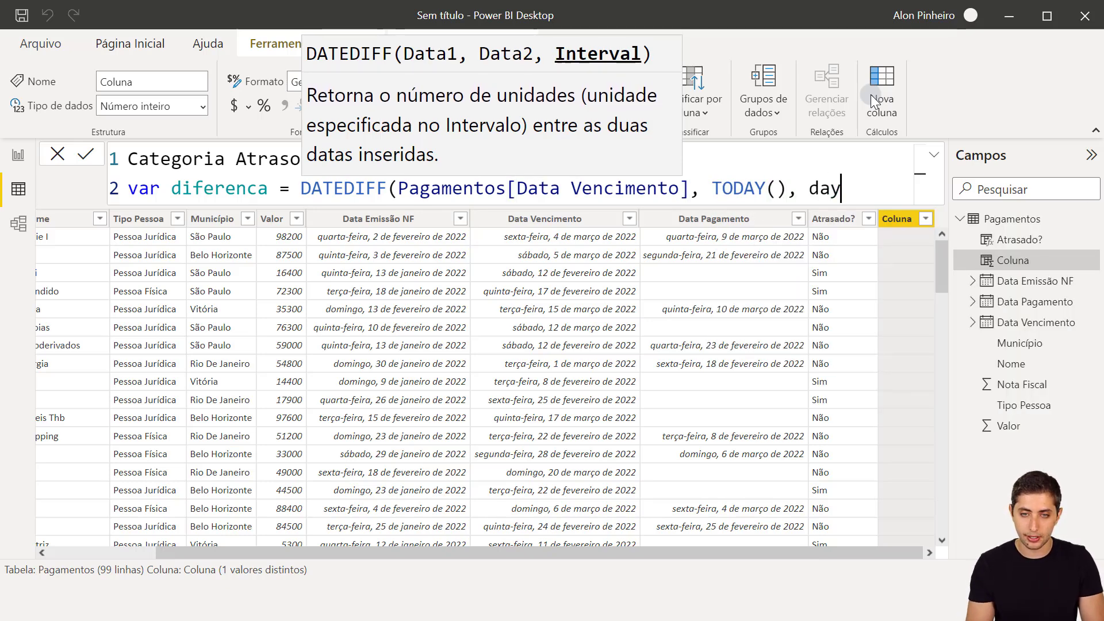
type(")")
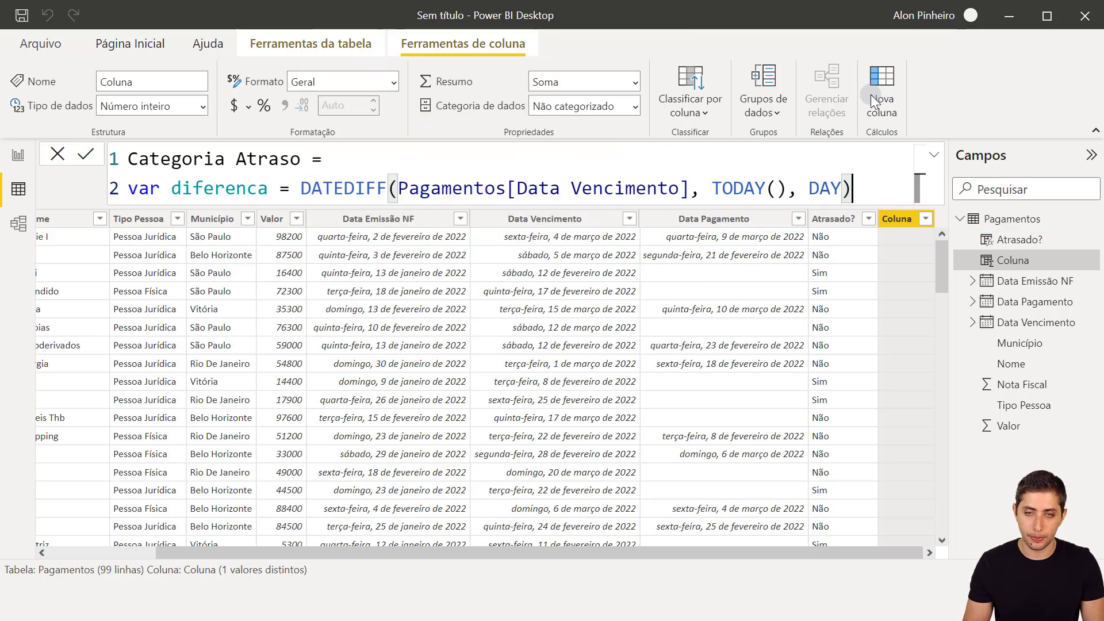
- Add a return line below the diferenca variable and start a new formula line for the result expression
key("shift+Return")
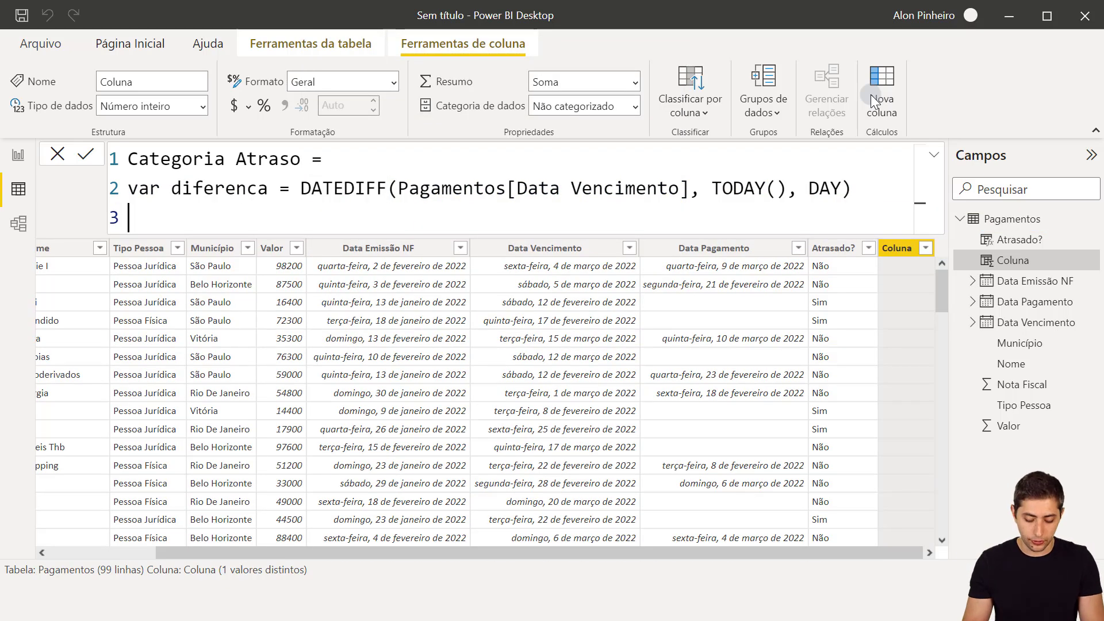
type("return")
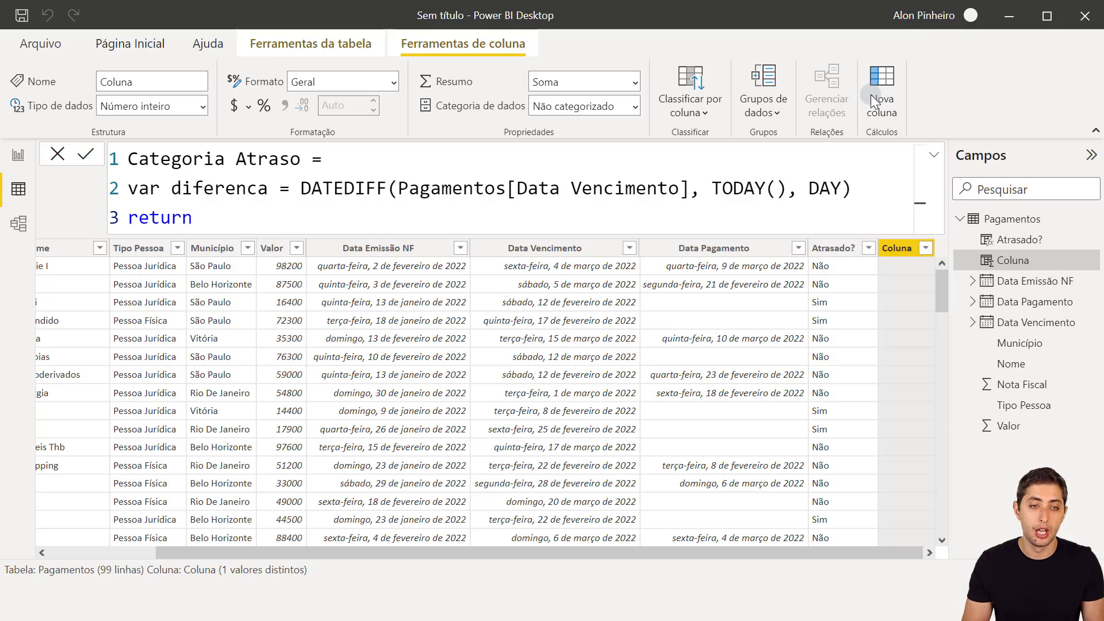
key("shift+Return")
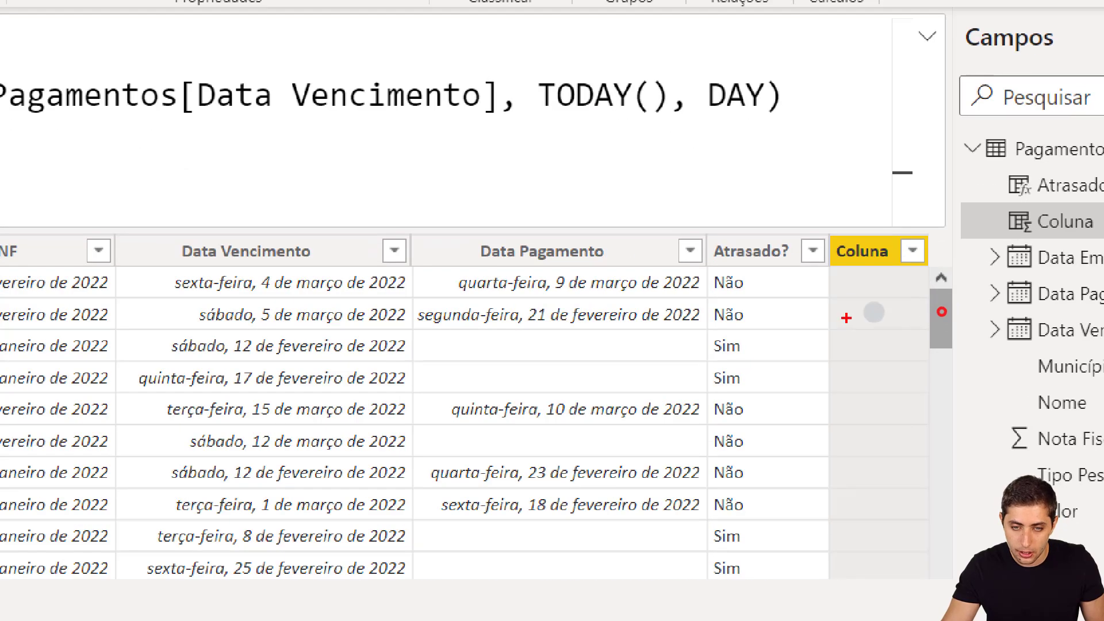
mouse_move(707, 262)
left_mouse_down()
mouse_move(759, 309)
mouse_move(827, 326)
left_mouse_up()
right_click(875, 321)
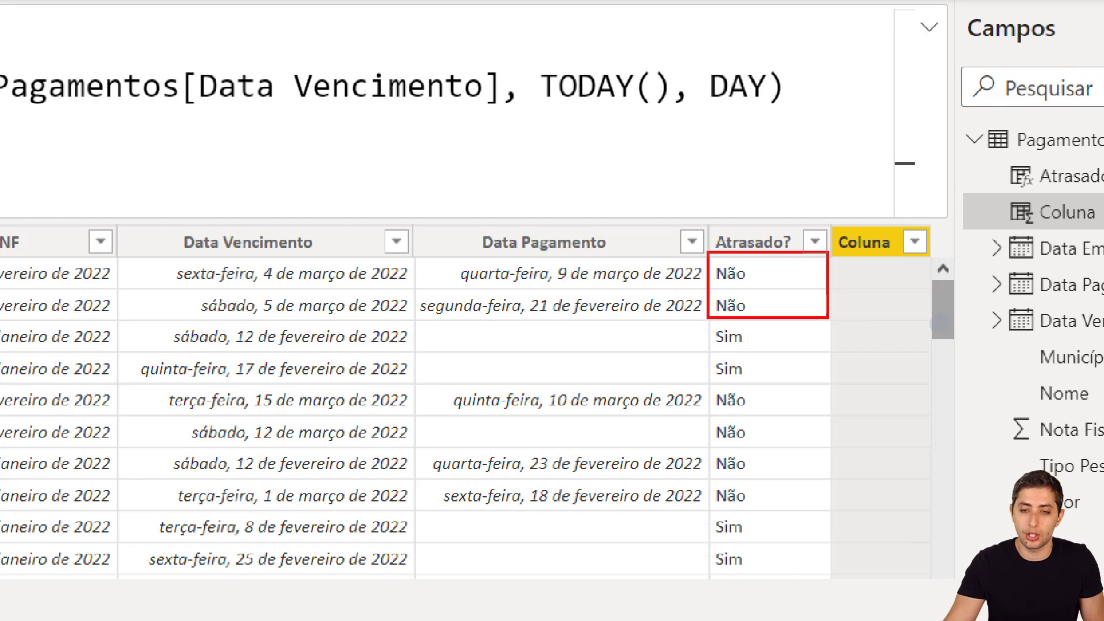
mouse_move(916, 303)
left_mouse_down()
mouse_move(901, 282)
mouse_move(901, 298)
left_mouse_up()
key("Escape")
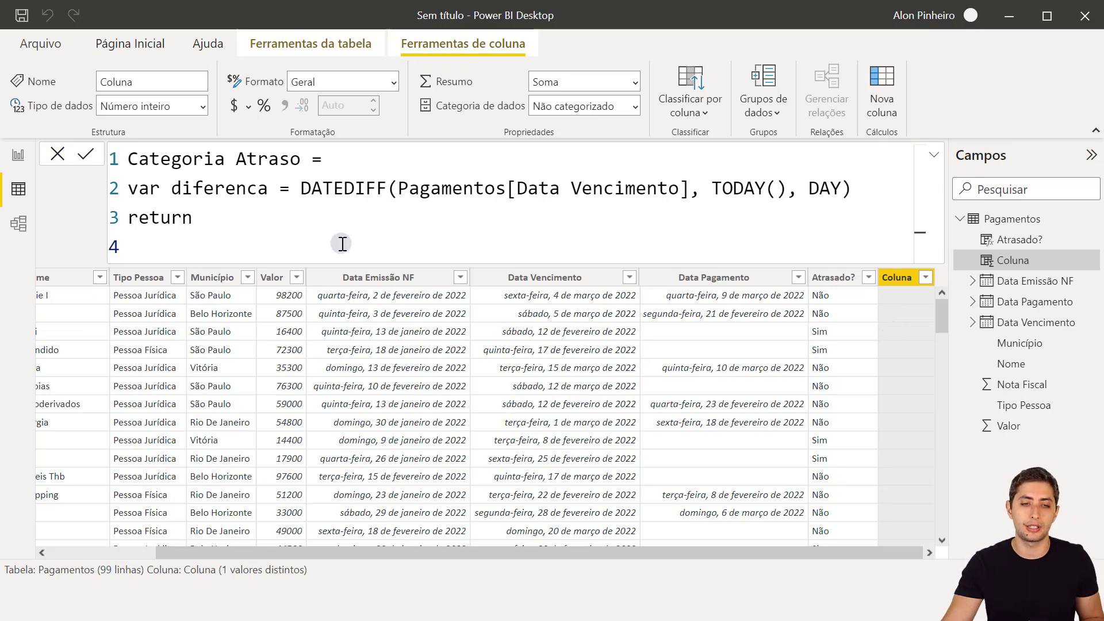
- Start an IF in the return expression with the logical test Pagamentos[Atrasado?]="Sim"
type("if(")
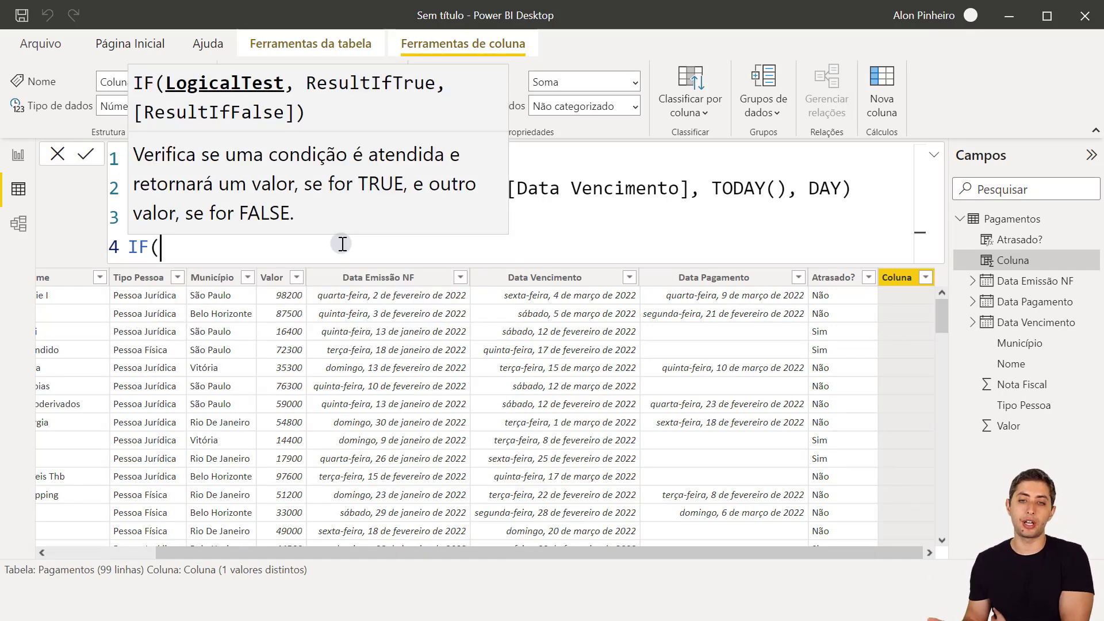
type("a")
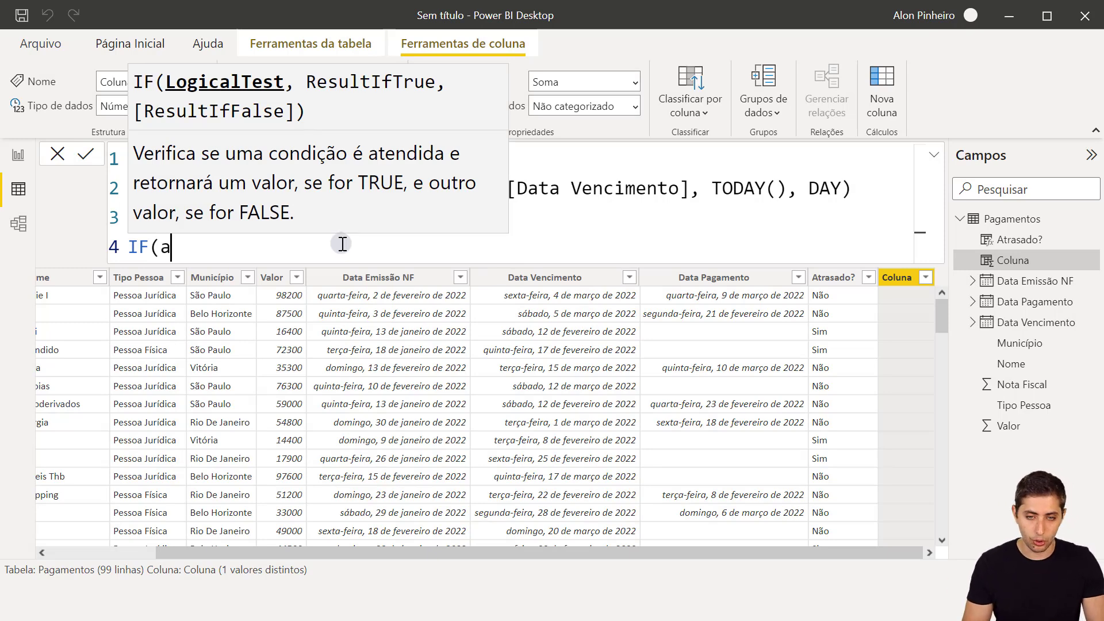
type("trasa")
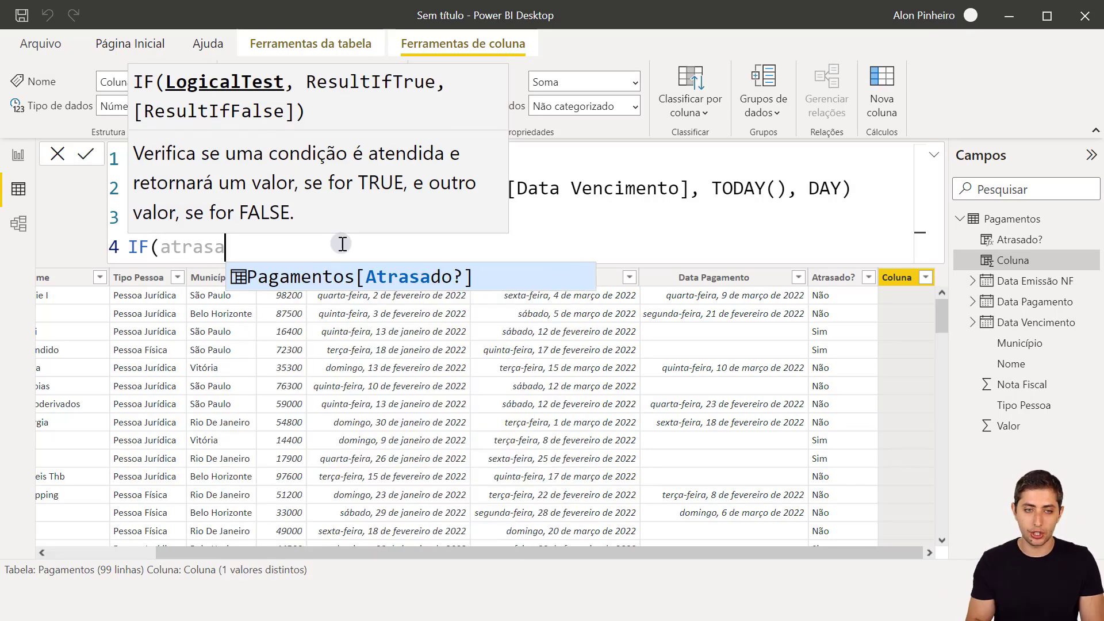
key("Tab")
type("=\"Sim\"")
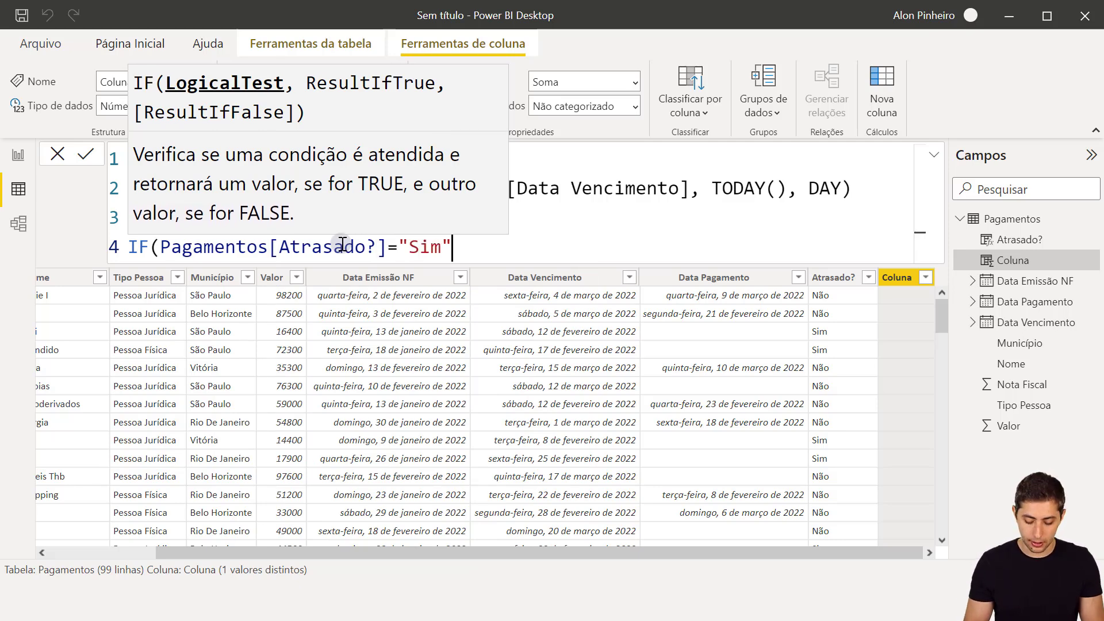
type(",")
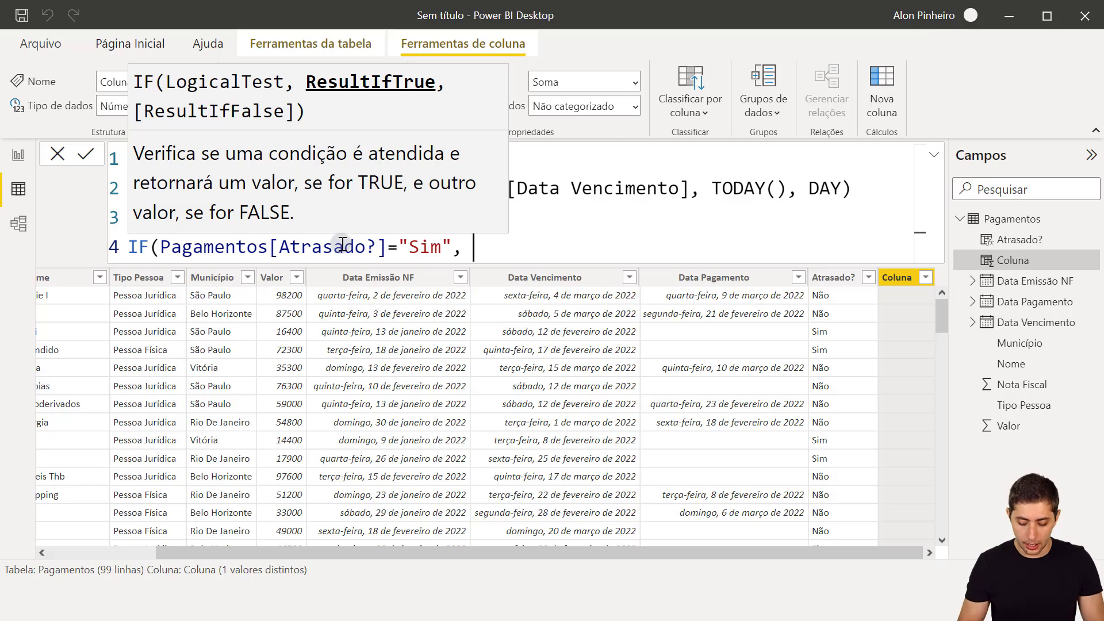
- Nest a second IF on a new line as the true result, testing diferenca<=15 and returning "Até 15 dias"
key("shift+Return")
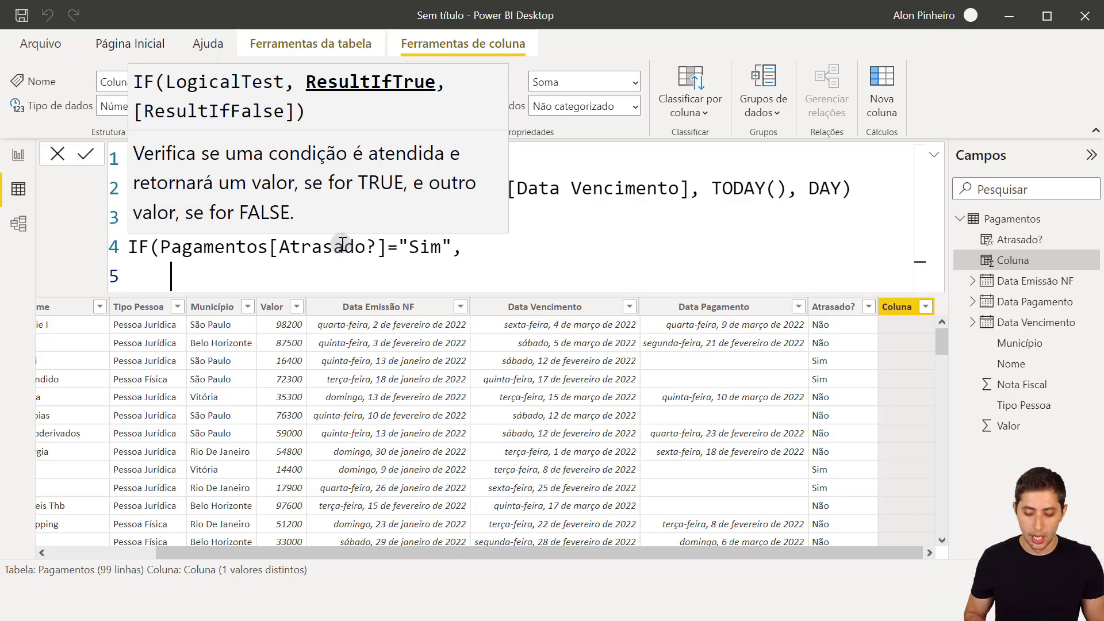
type("if")
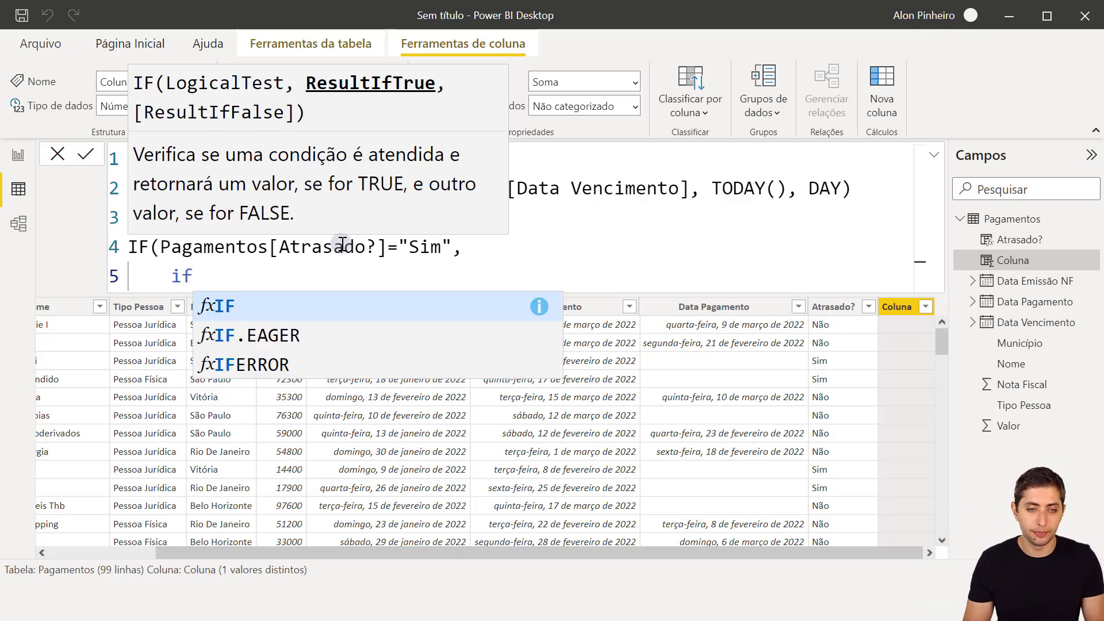
key("Tab")
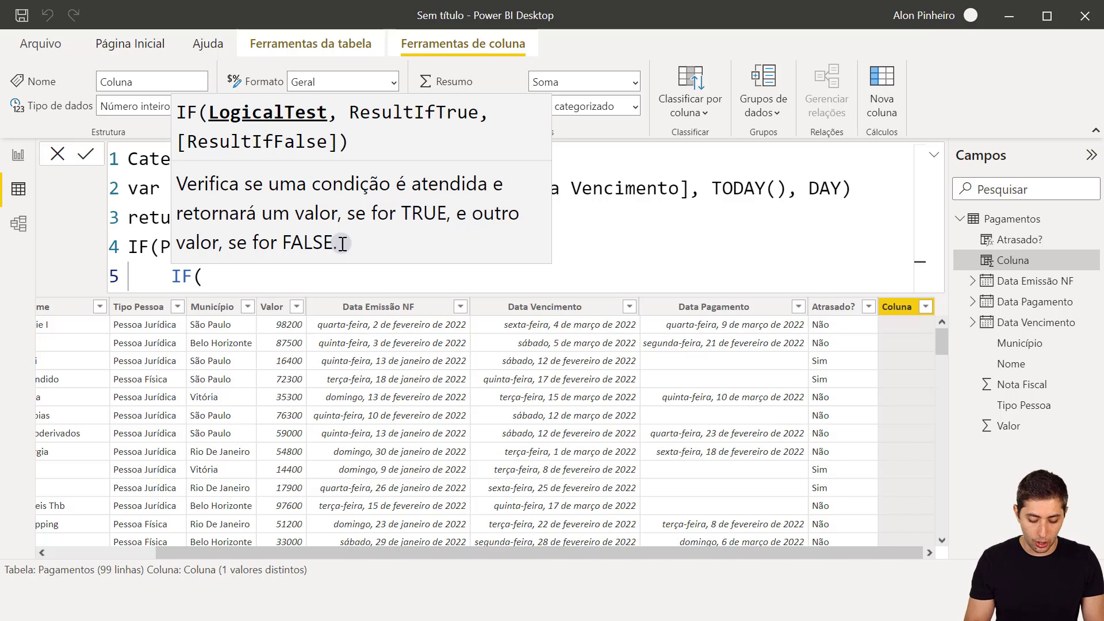
type("d")
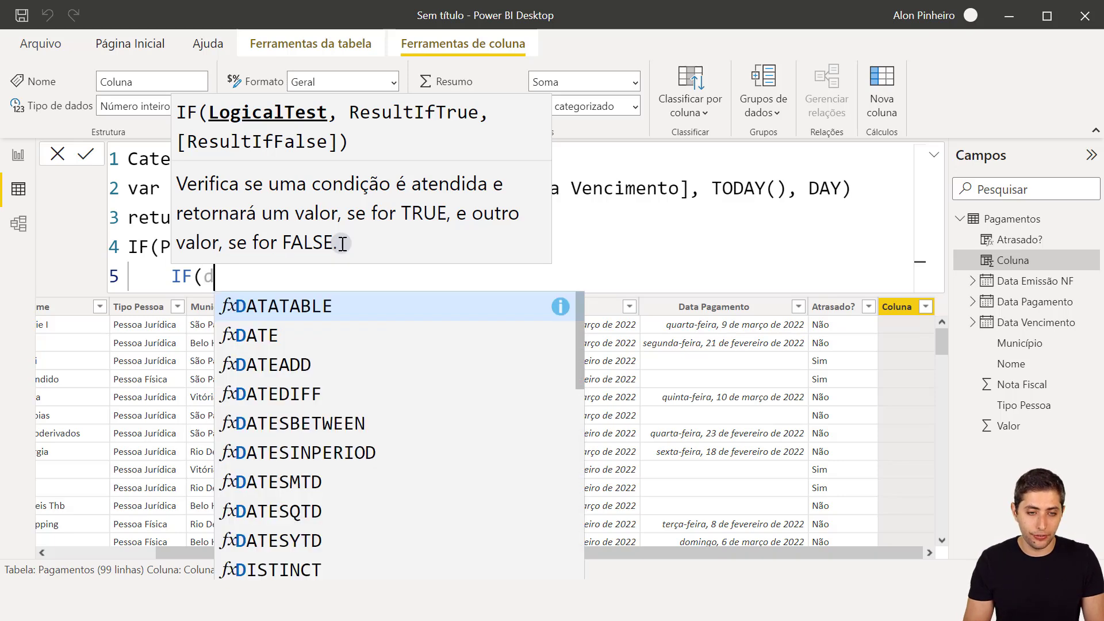
type("iferenca")
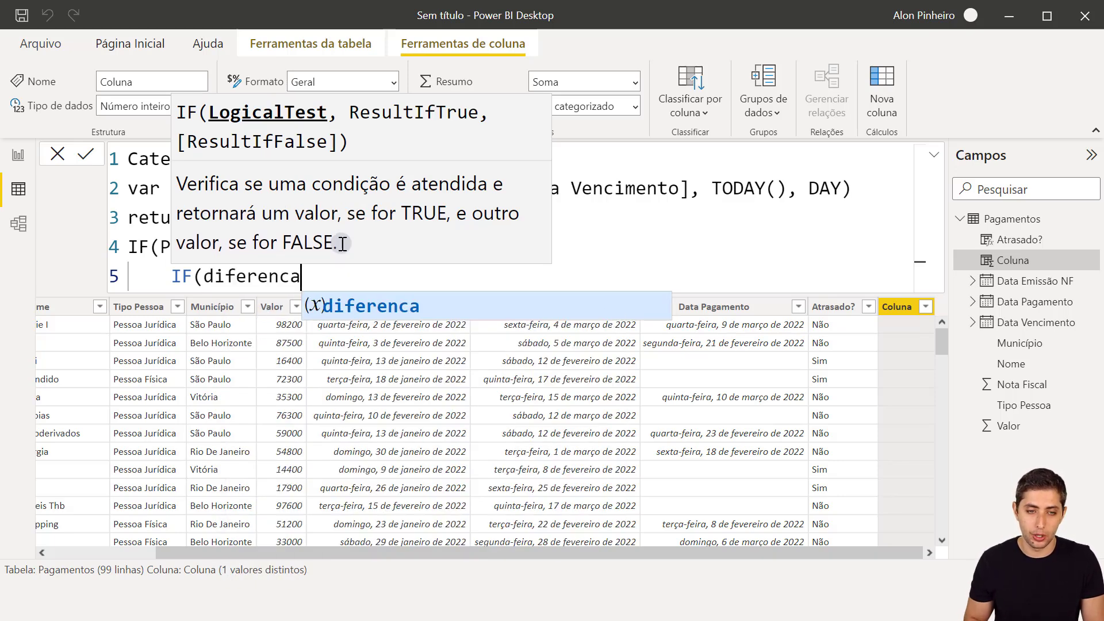
type("<=15,")
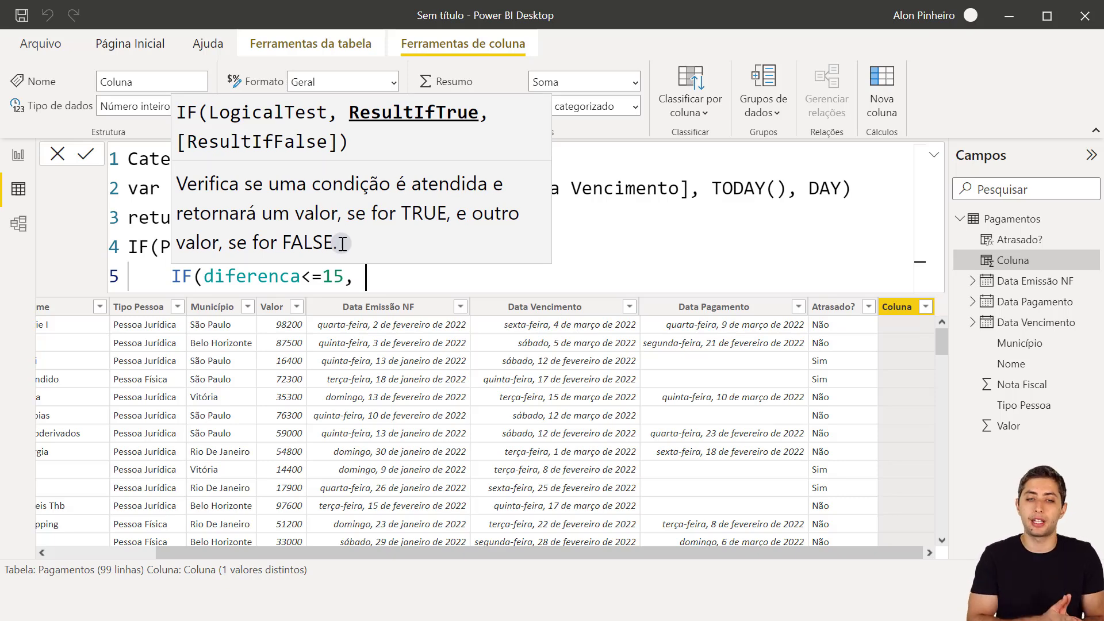
type(" \"Até 15 ")
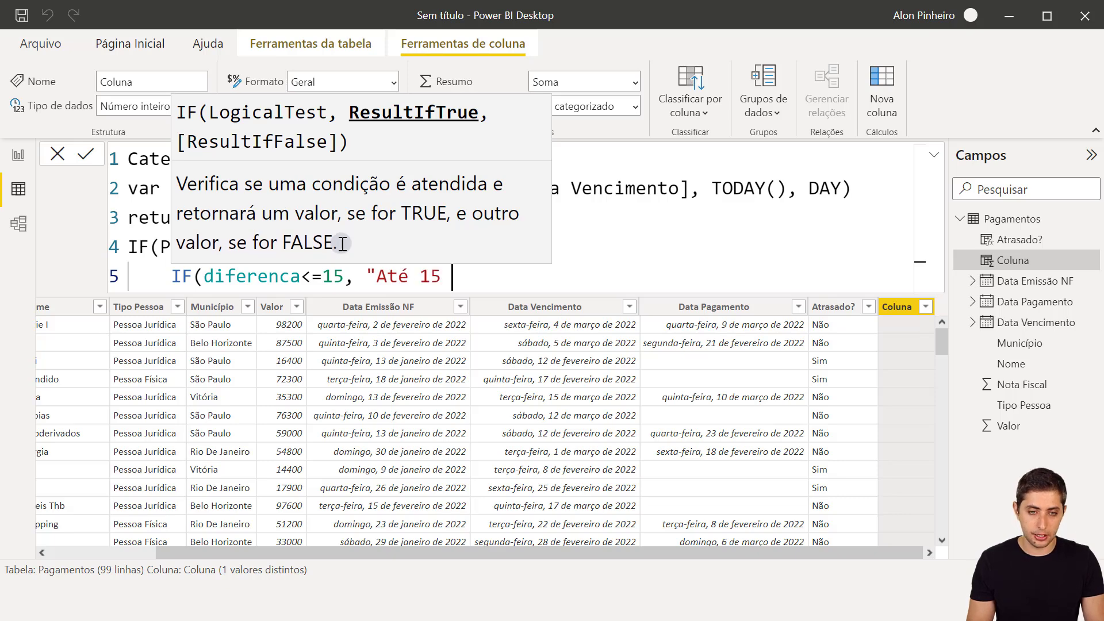
type("dias\"")
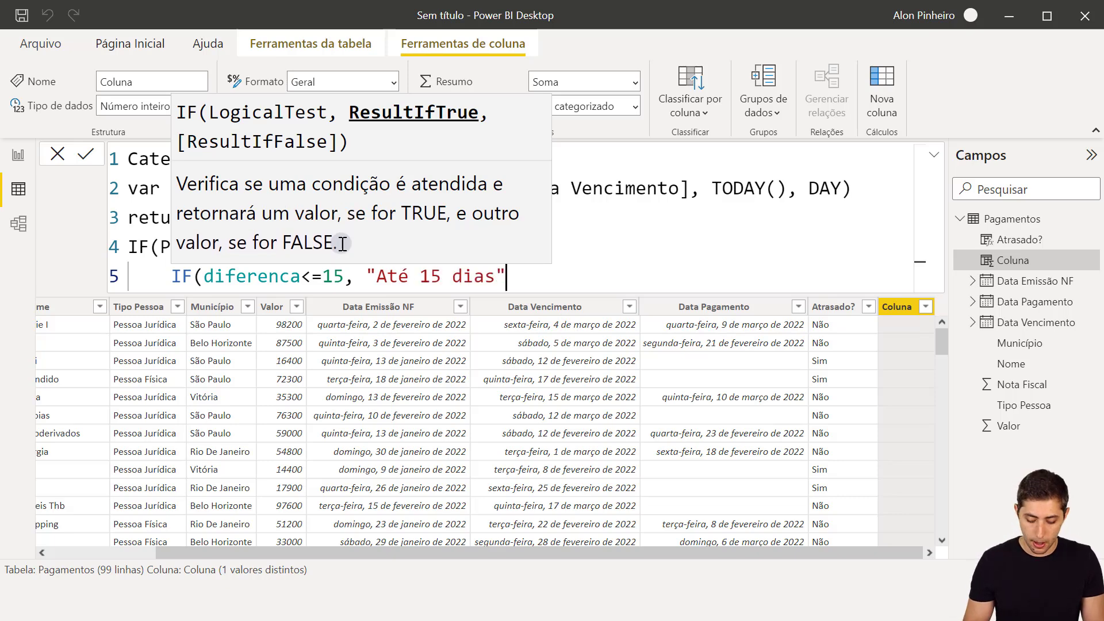
type(",")
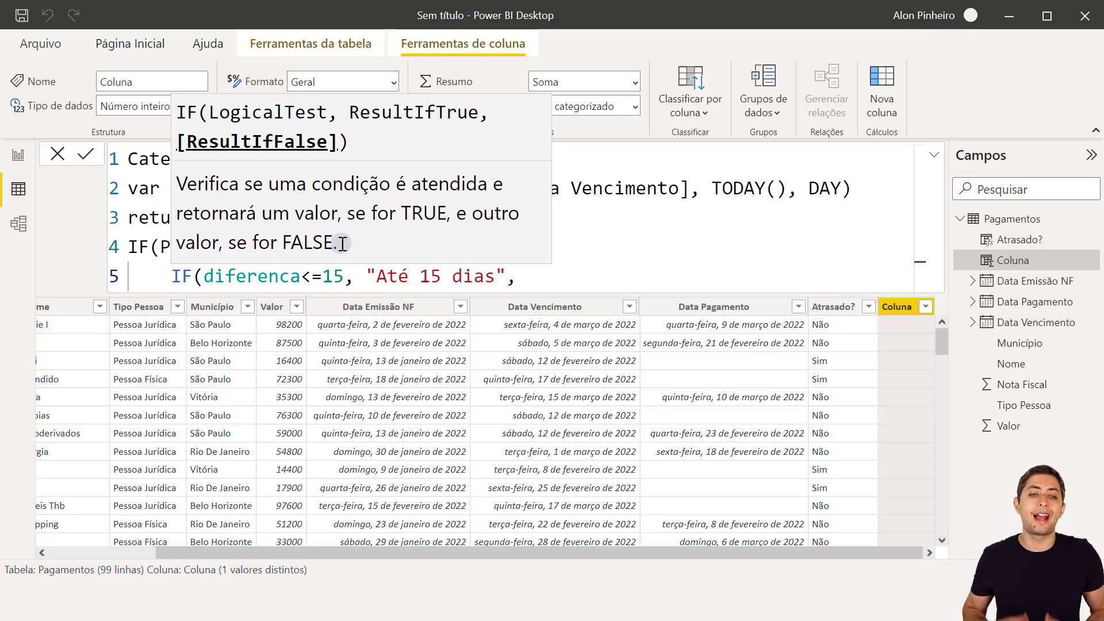
- Nest a third IF on a new indented line as the false result, with the logical test diferenca<=30
key("shift+Return")
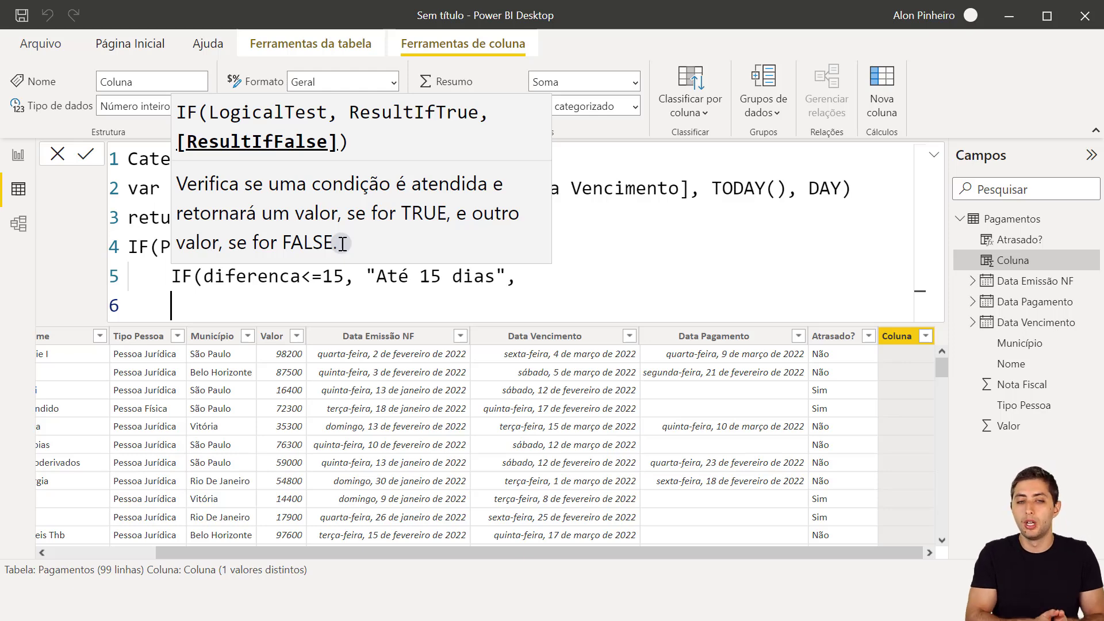
key("Tab")
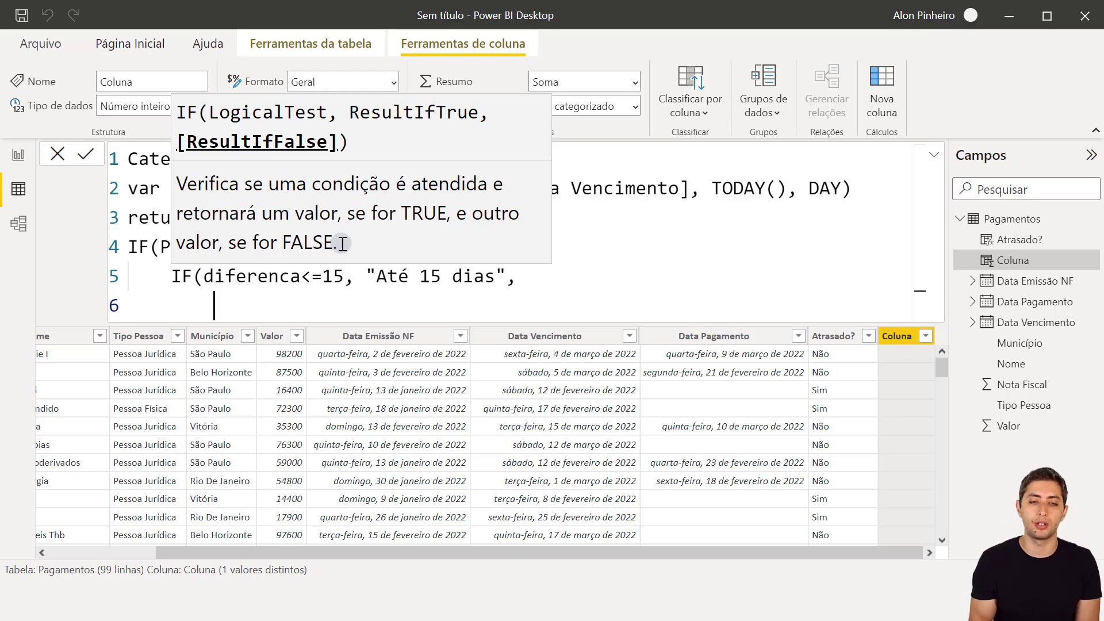
type("IF(diferenca")
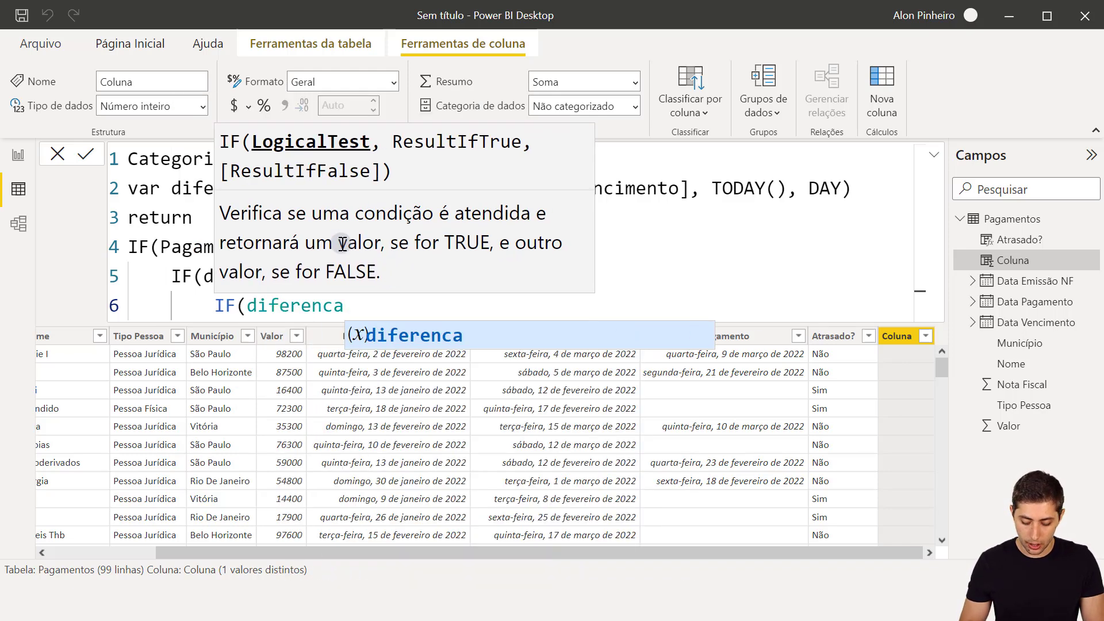
type("<=")
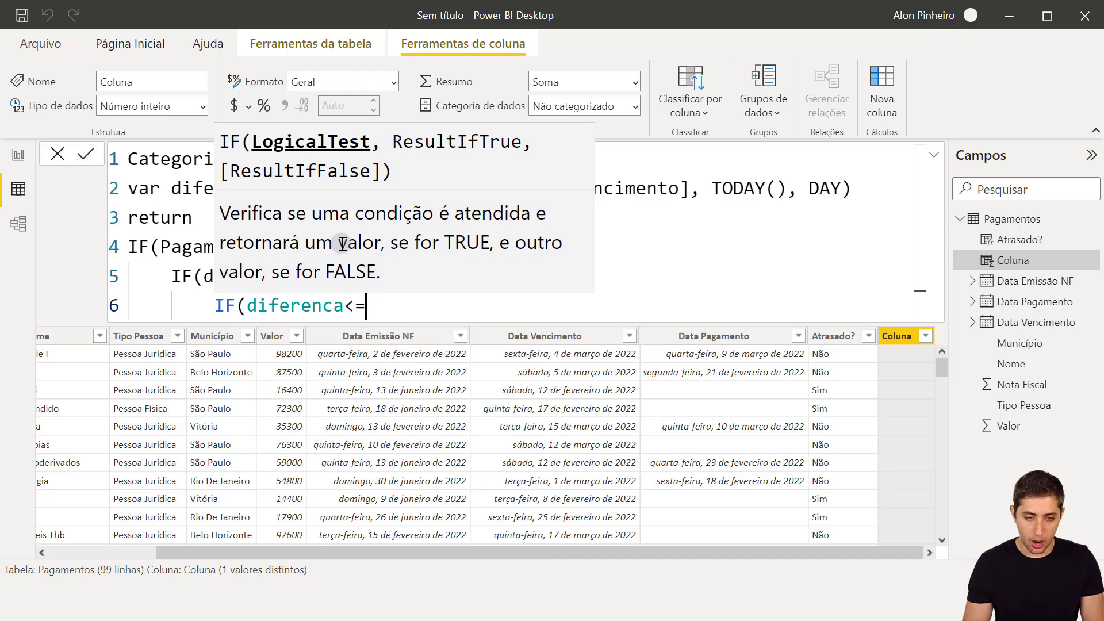
type("30,")
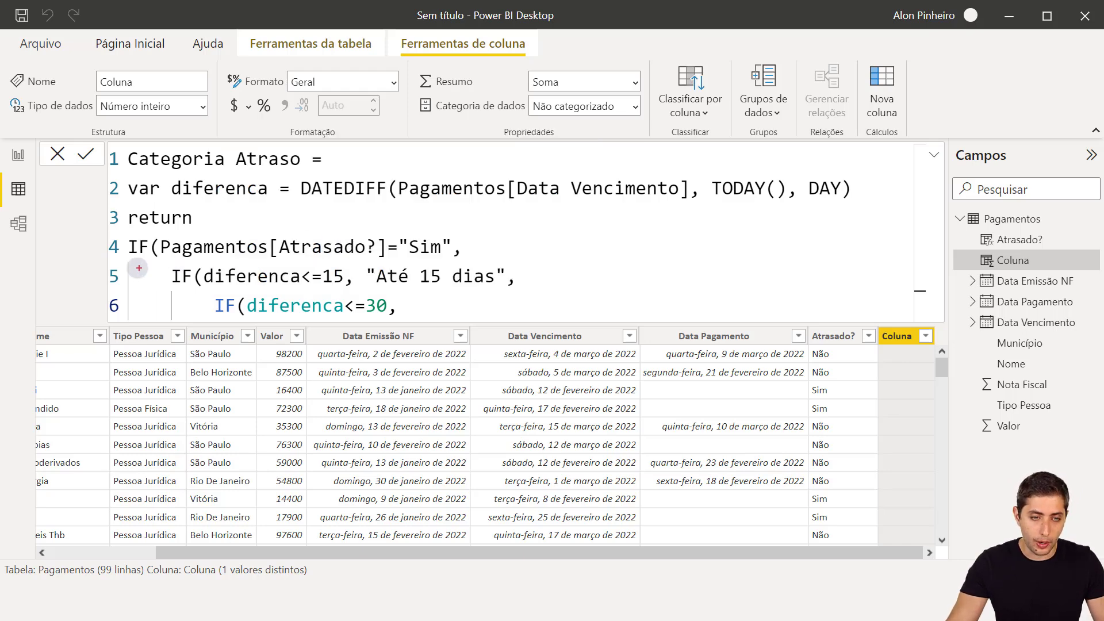
mouse_move(119, 258)
left_mouse_down()
mouse_move(402, 293)
mouse_move(522, 290)
left_mouse_up()
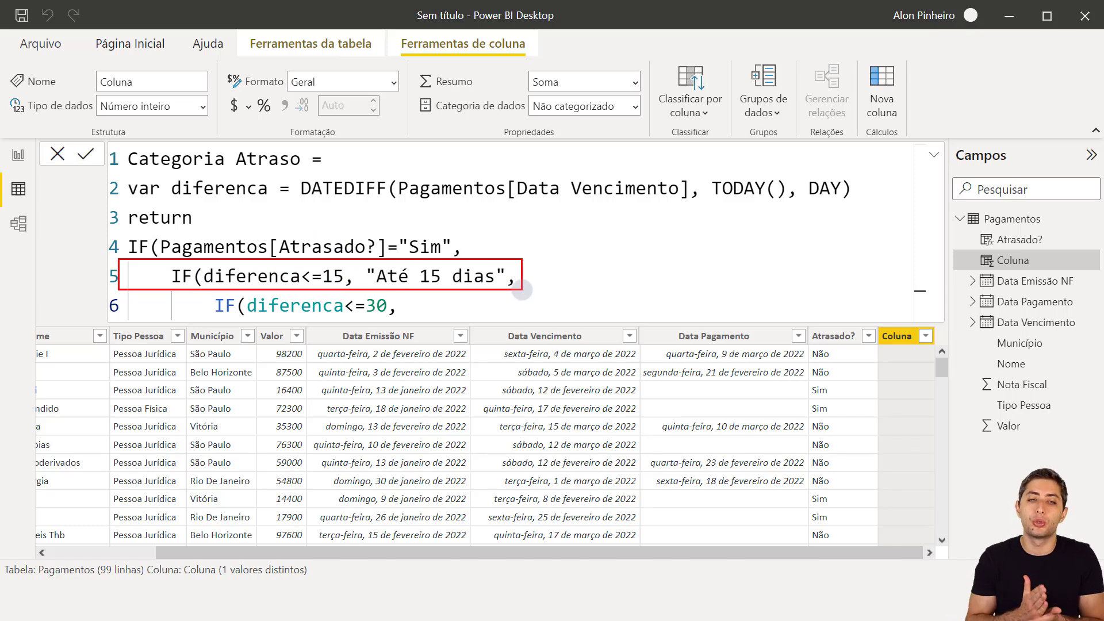
left_click_drag(523, 263, 629, 228)
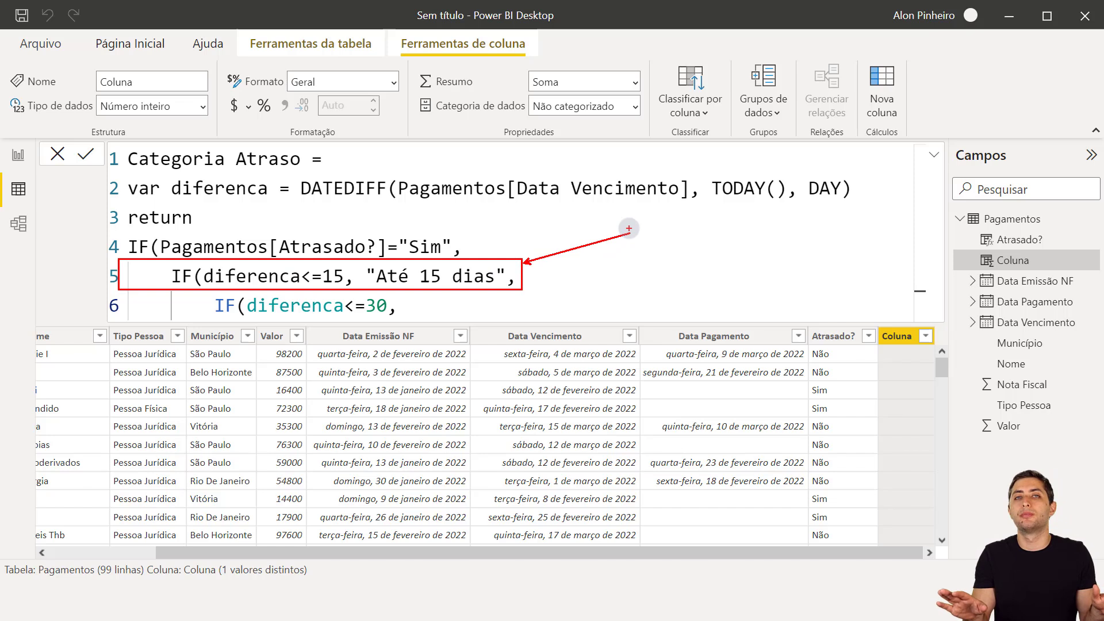
key("ctrl+z")
key("ctrl+z")
mouse_move(205, 293)
left_mouse_down()
mouse_move(426, 326)
mouse_move(417, 316)
left_mouse_up()
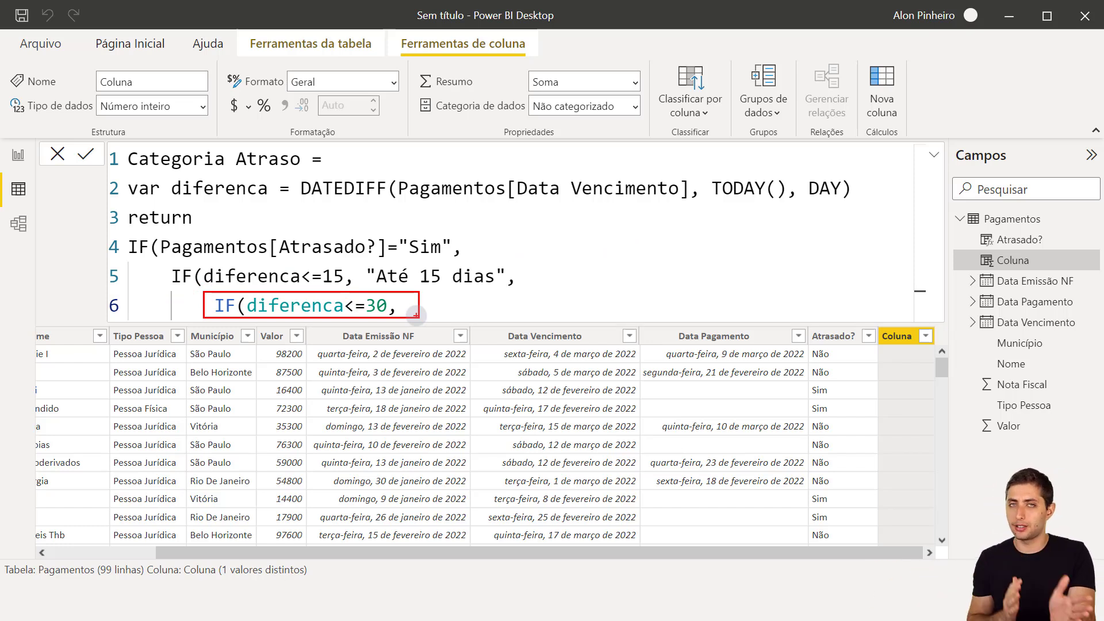
key("Escape")
- Set the true result of the diferenca<=30 IF to "De 16 a 30 Dias", followed by a comma
left_click(416, 300)
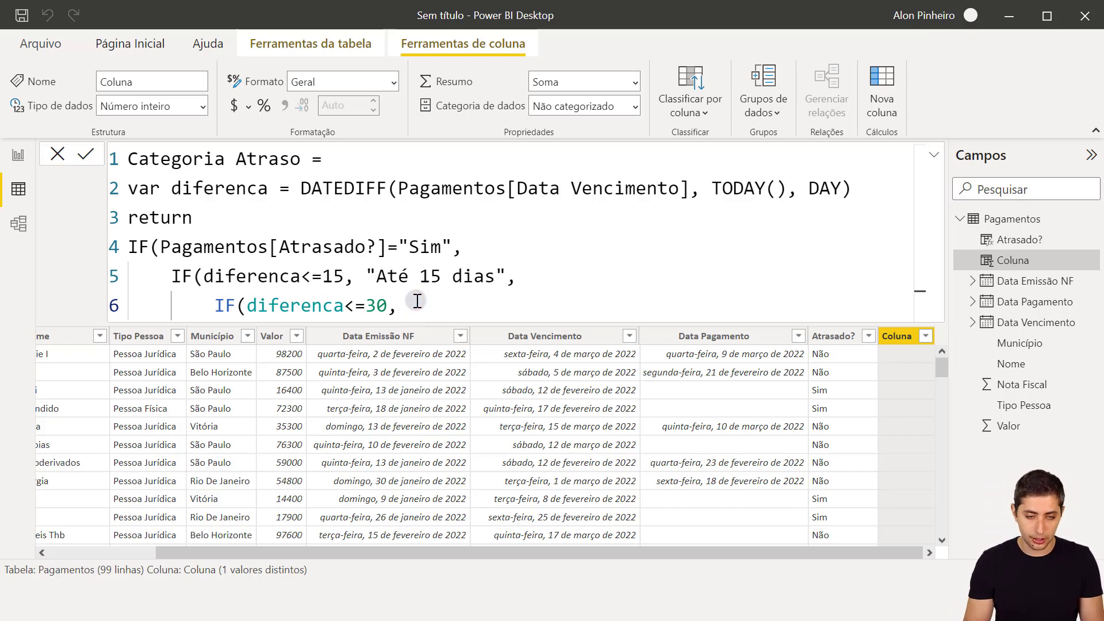
type("\"De 15")
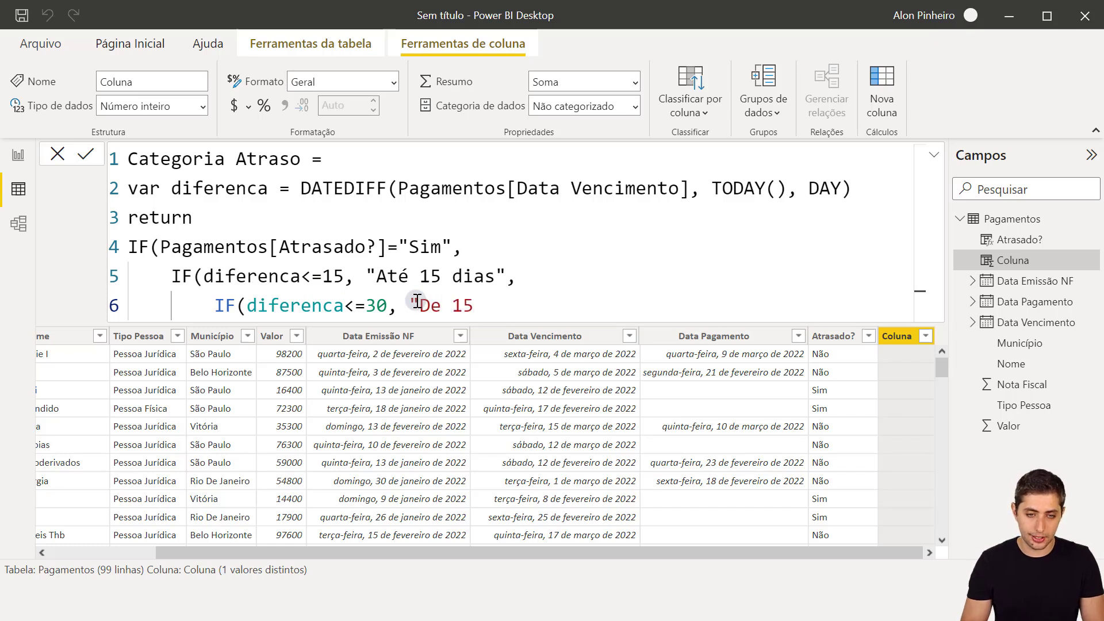
key("BackSpace")
type("6 a 30 D")
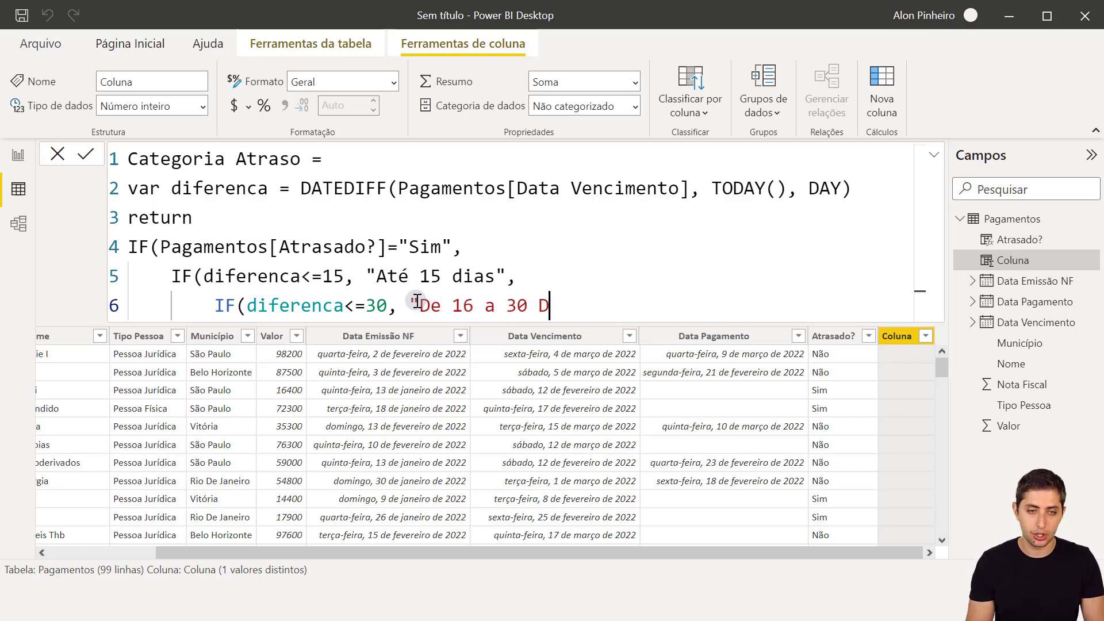
type("ias\"")
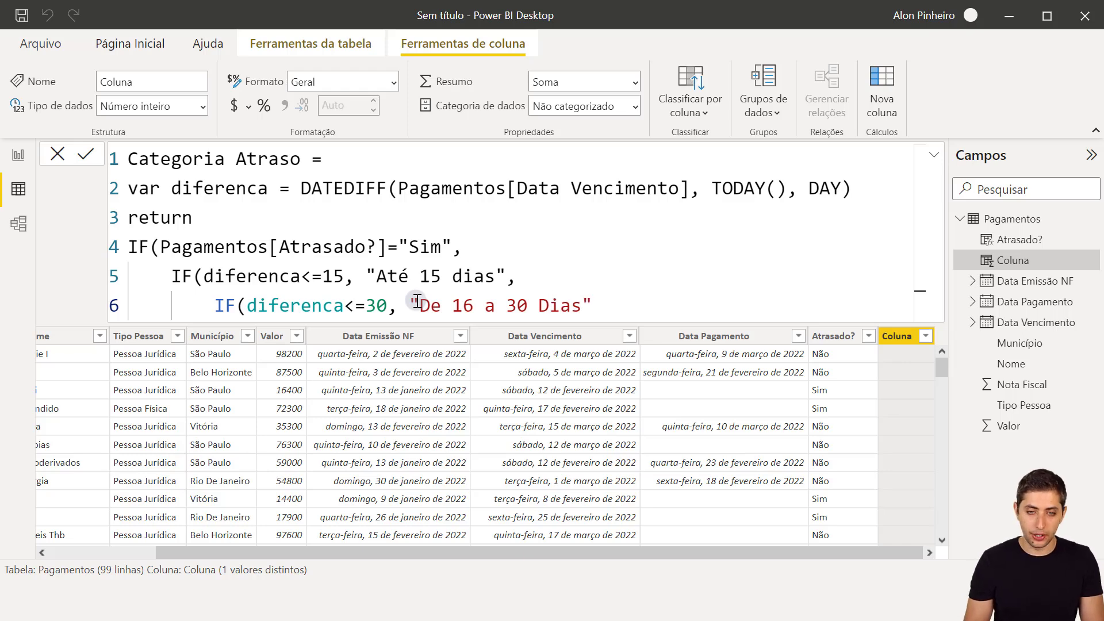
type(",")
- Nest a fourth IF on a new indented line as the false result, with the logical test diferenca<=45
key("shift+Return")
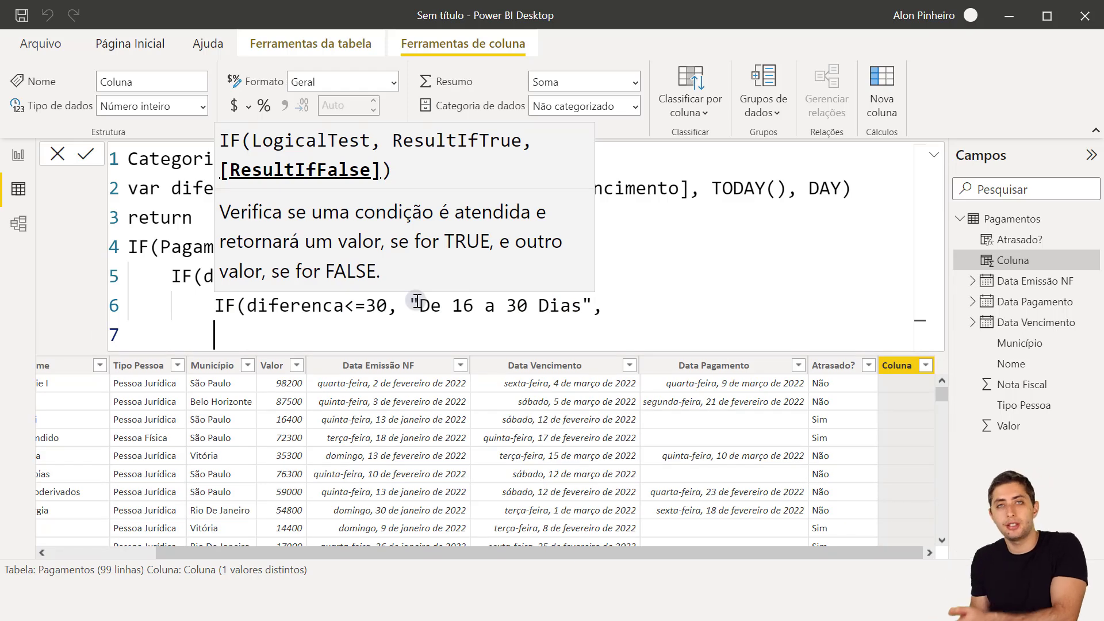
key("Tab")
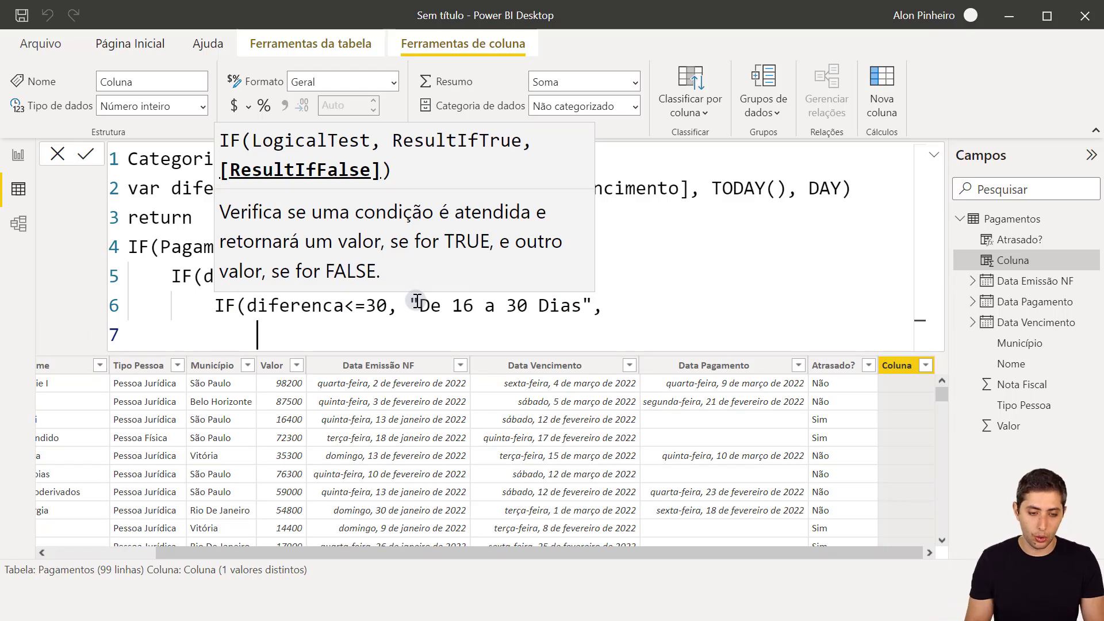
type("IF(di")
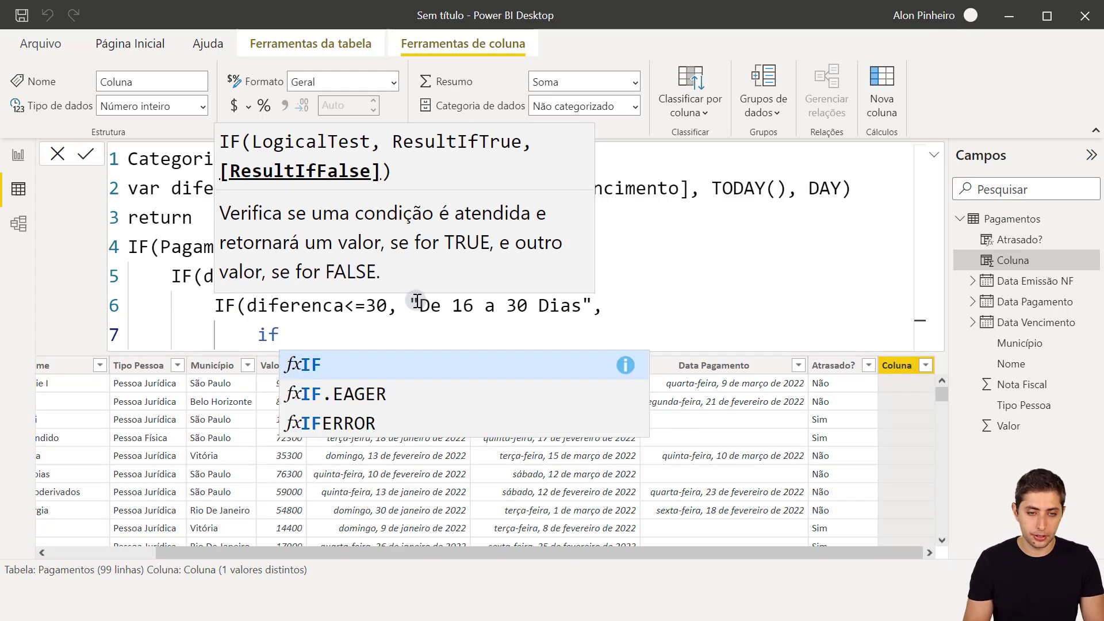
type("fere")
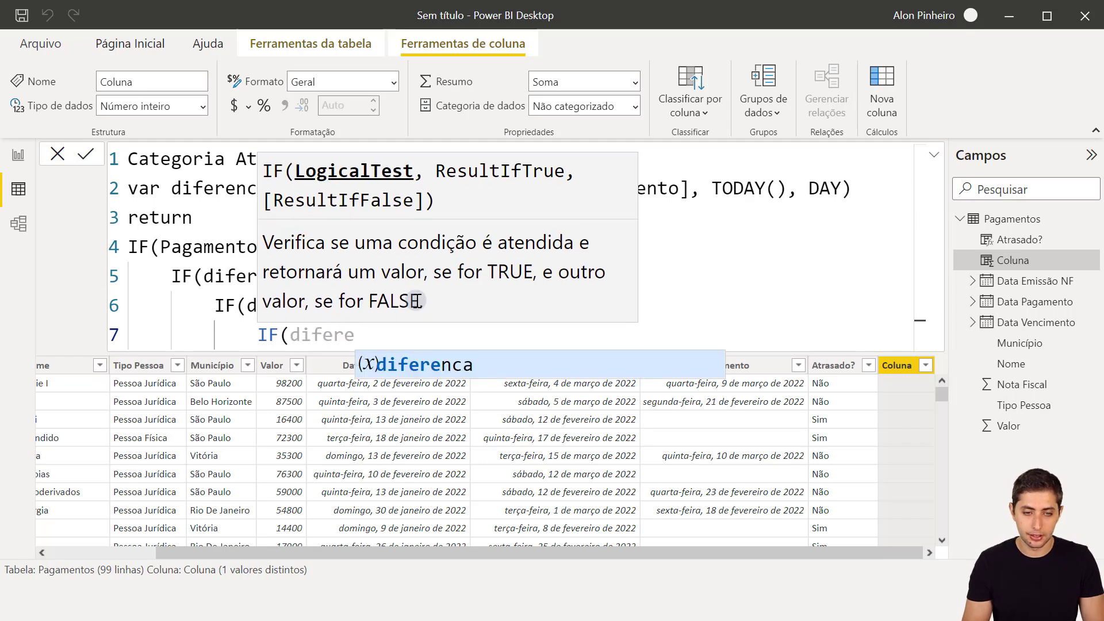
type("nca<=")
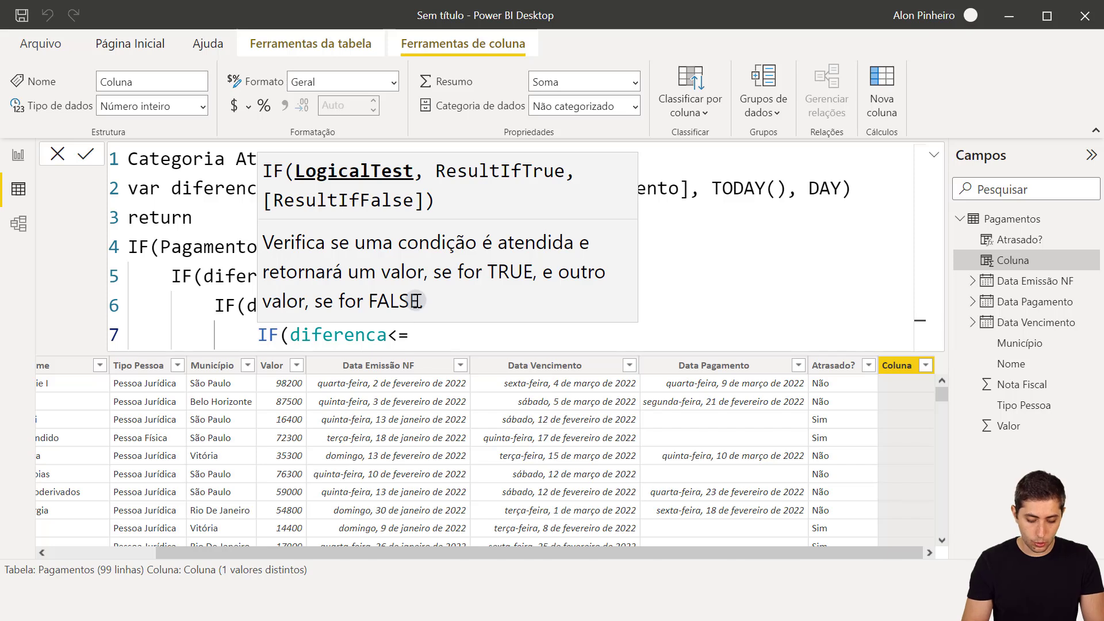
type("45, ")
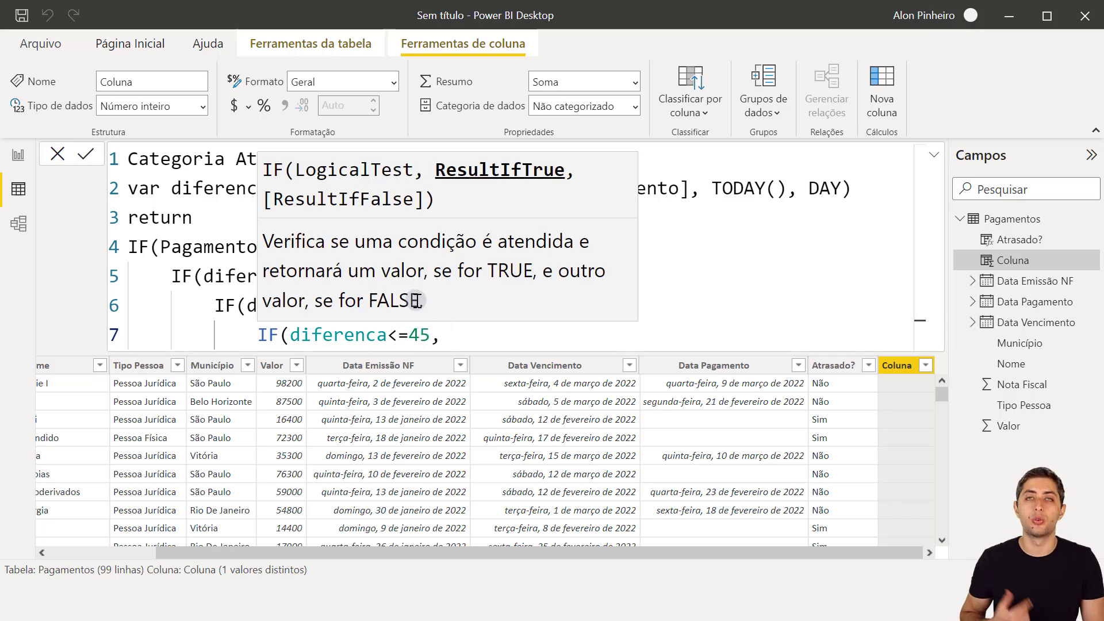
- Set the true result of the diferenca<=45 IF to "Entre 31 e 45 dias", followed by a comma
type("\"Até 45 dias")
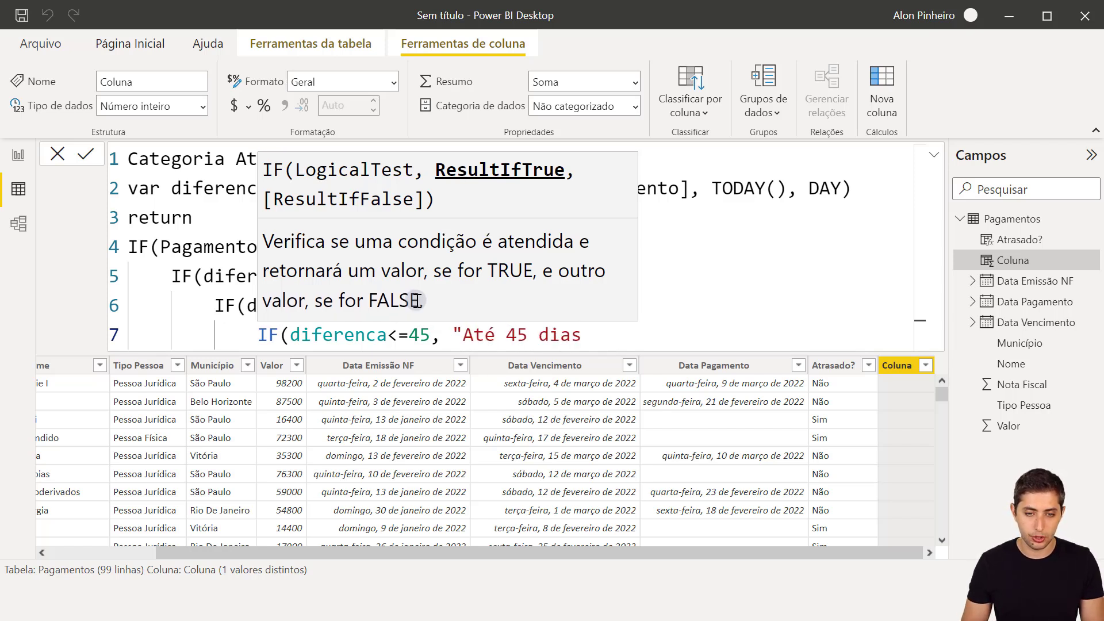
key("ctrl+Left")
key("ctrl+Left")
key("ctrl+Left")
key("ctrl+shift+Right")
type("Entre ")
type("31 e")
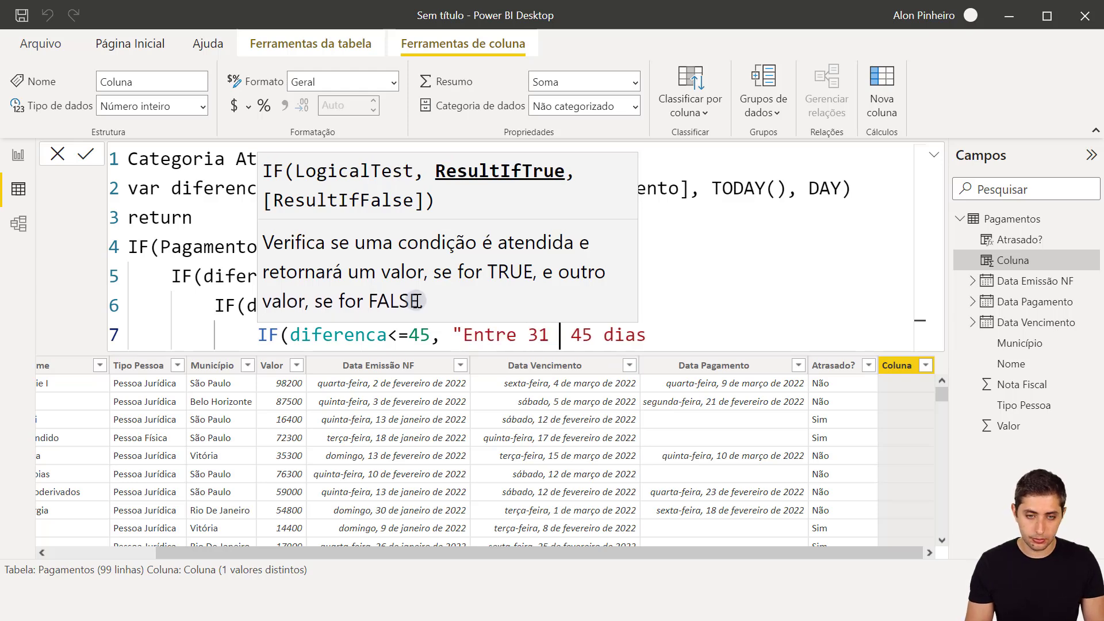
key("Up")
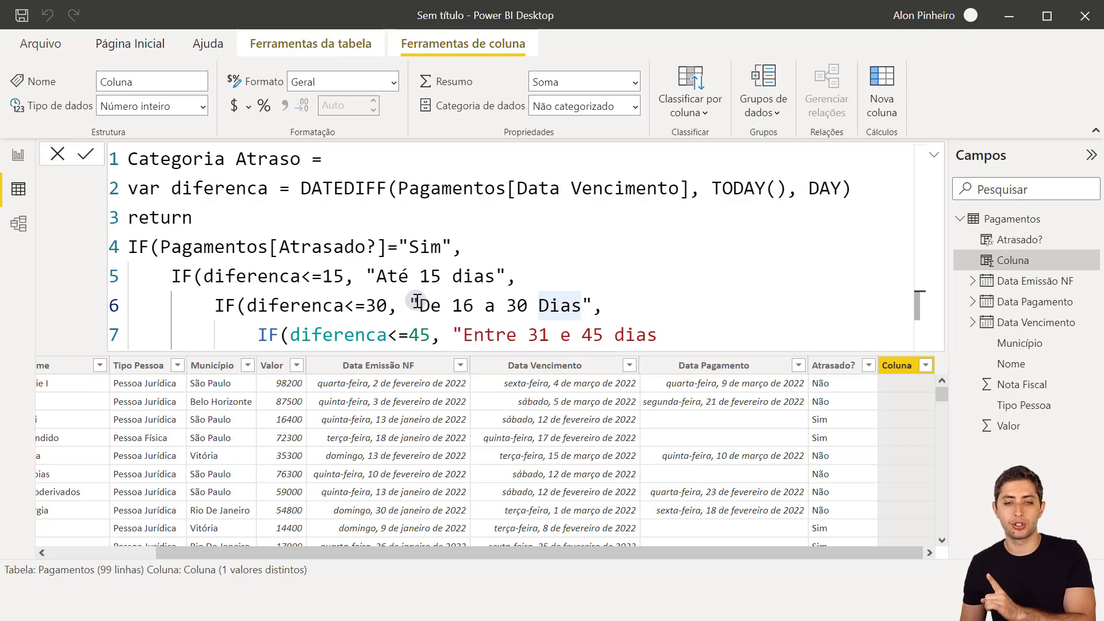
key("Down")
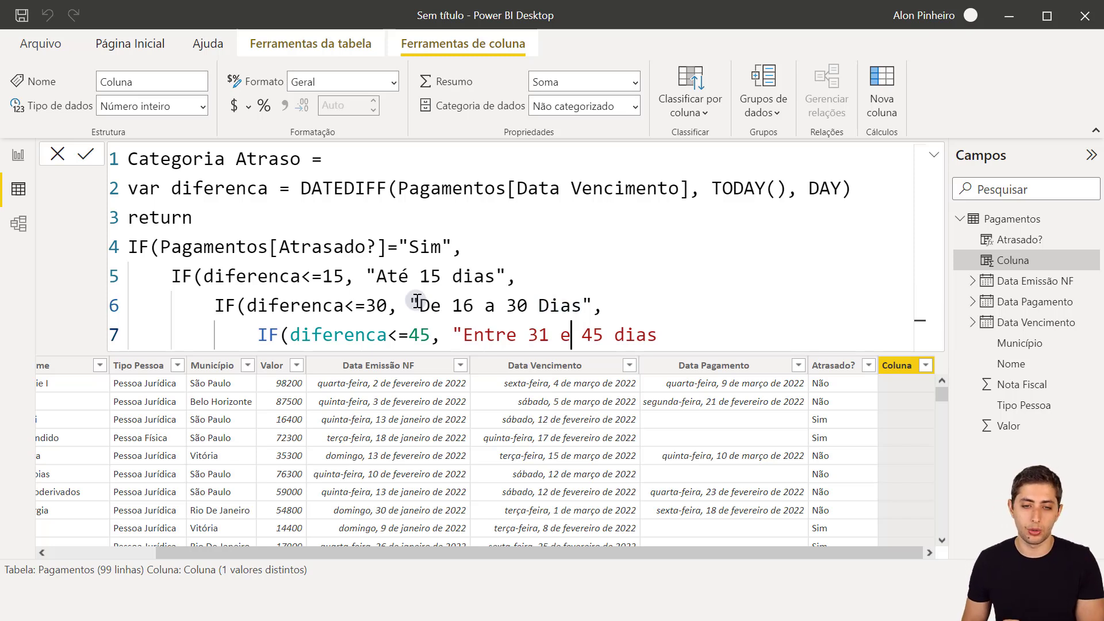
key("End")
type("\"")
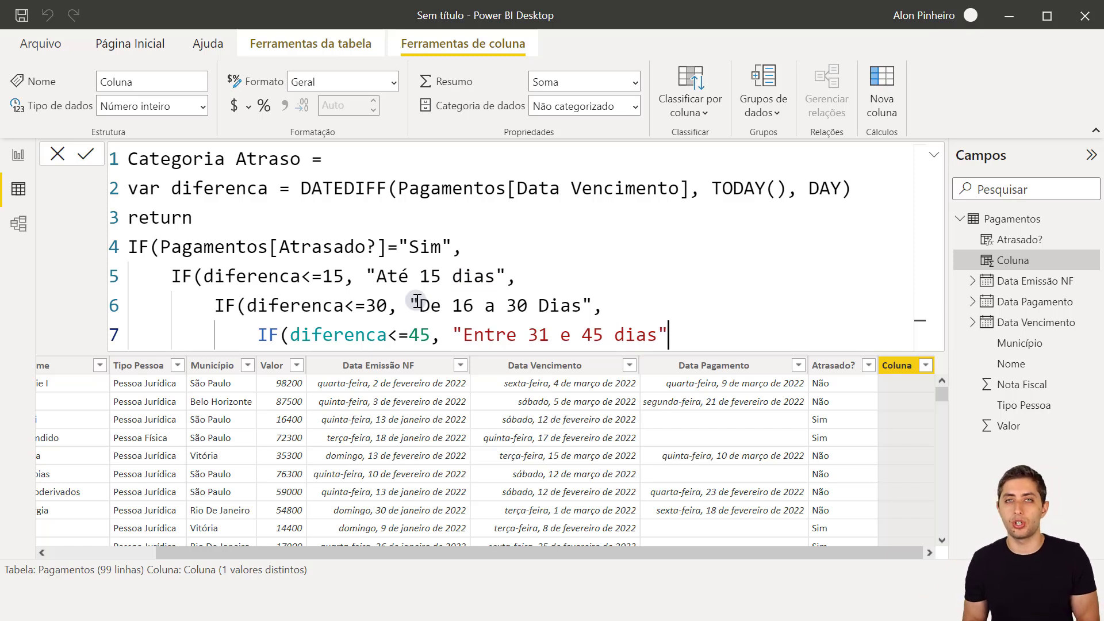
type(",")
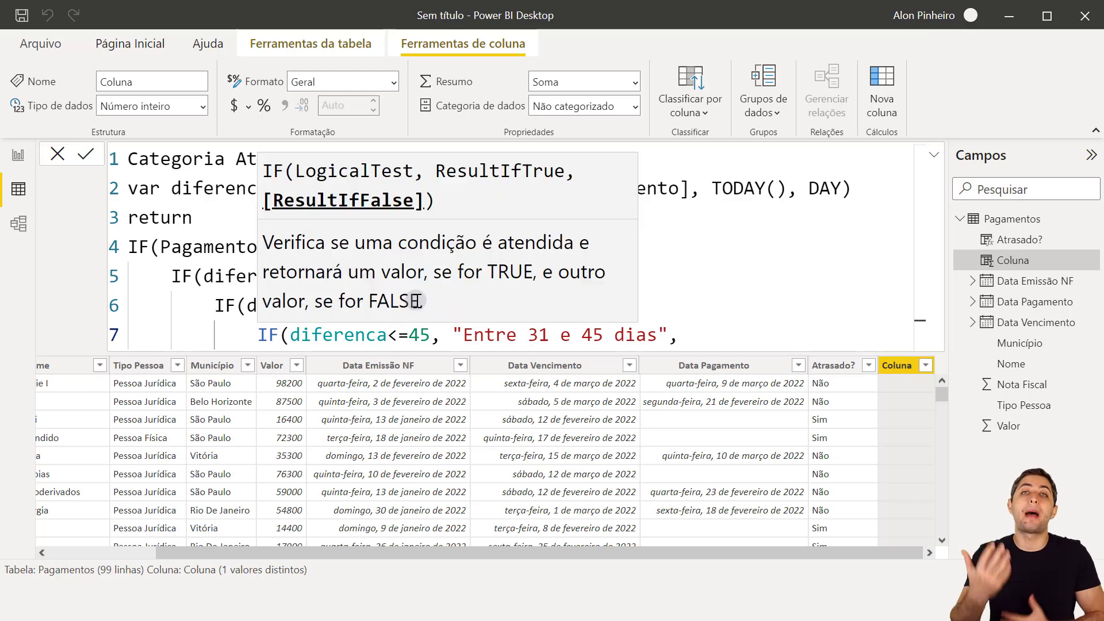
- Set the false result of the diferenca<=45 IF to "Acima de 45 Dias"
key("Escape")
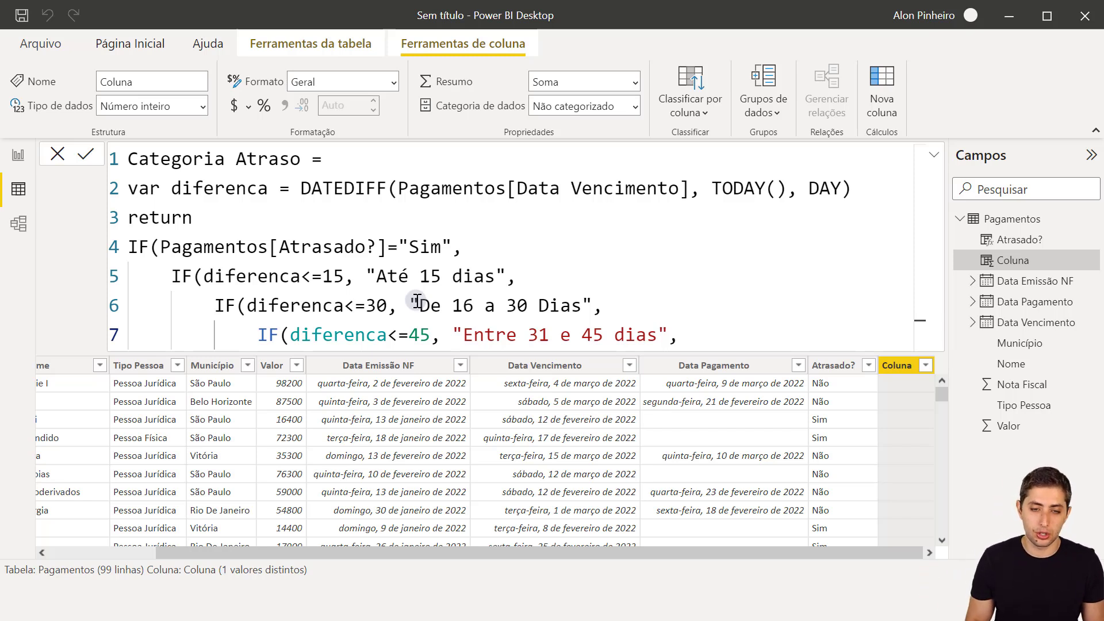
type("\"")
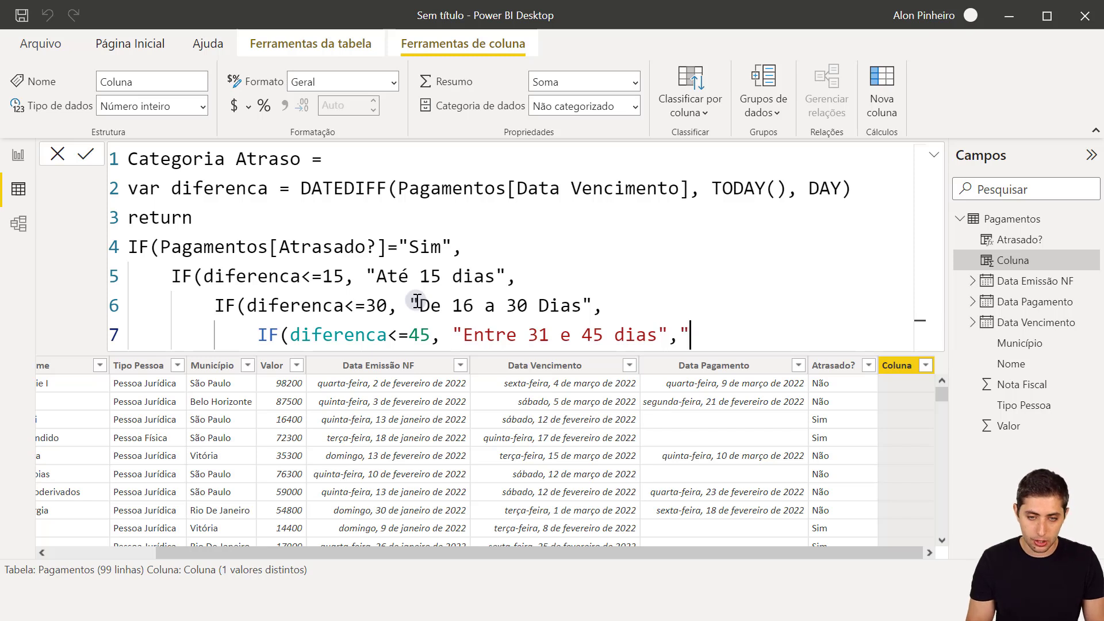
type("A")
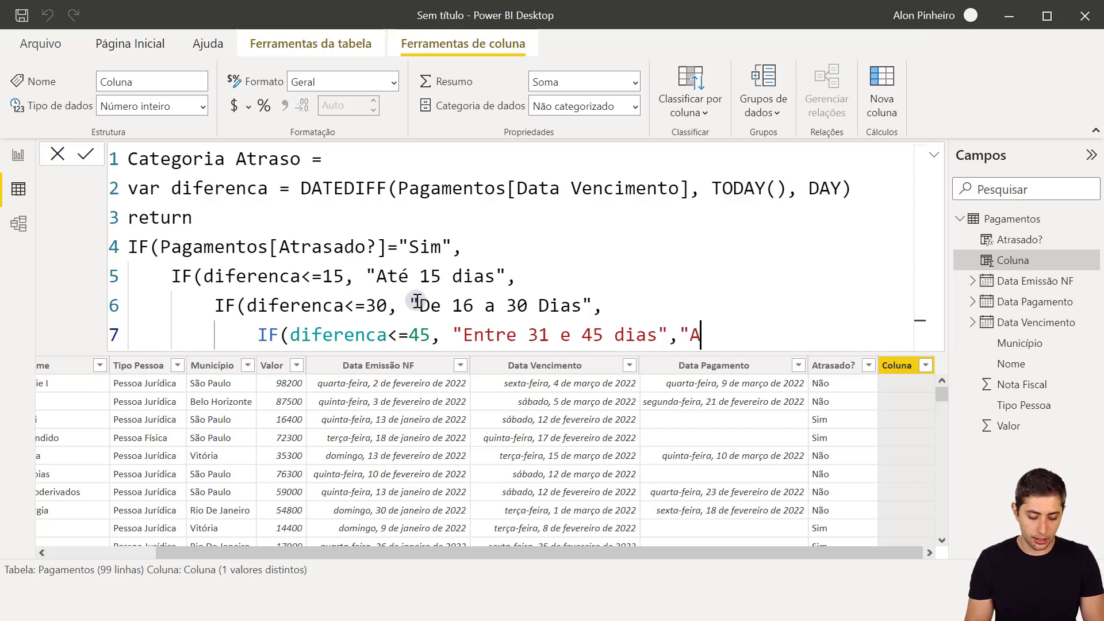
type("cima de 45 Dias\"")
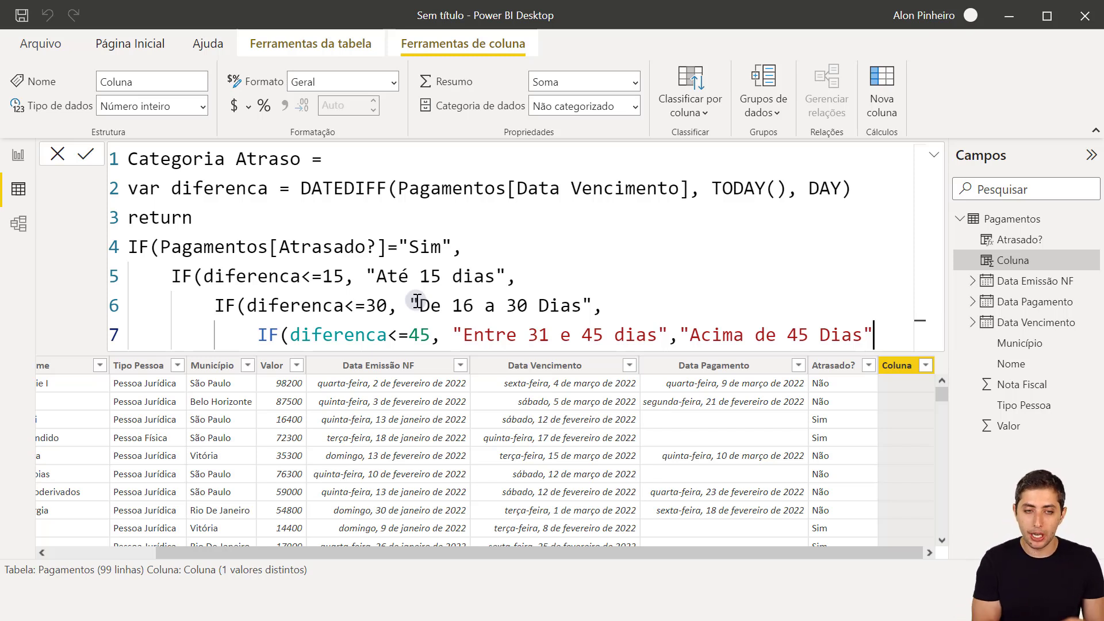
- Close the four nested IFs with one parenthesis per line, each aligned with the indentation of its own IF
key("Return")
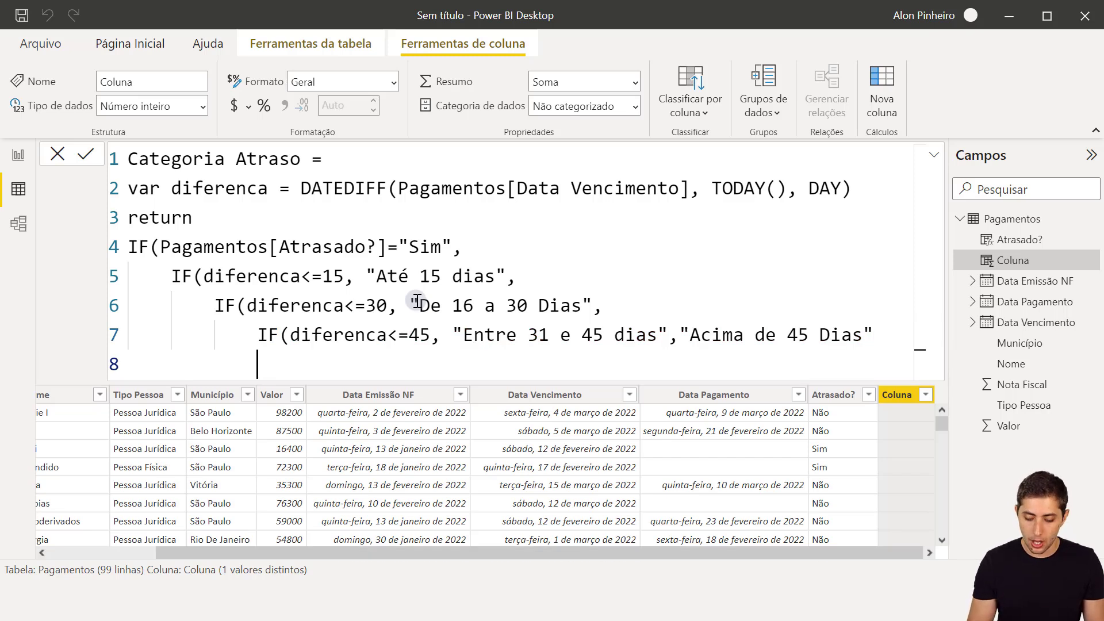
type(")")
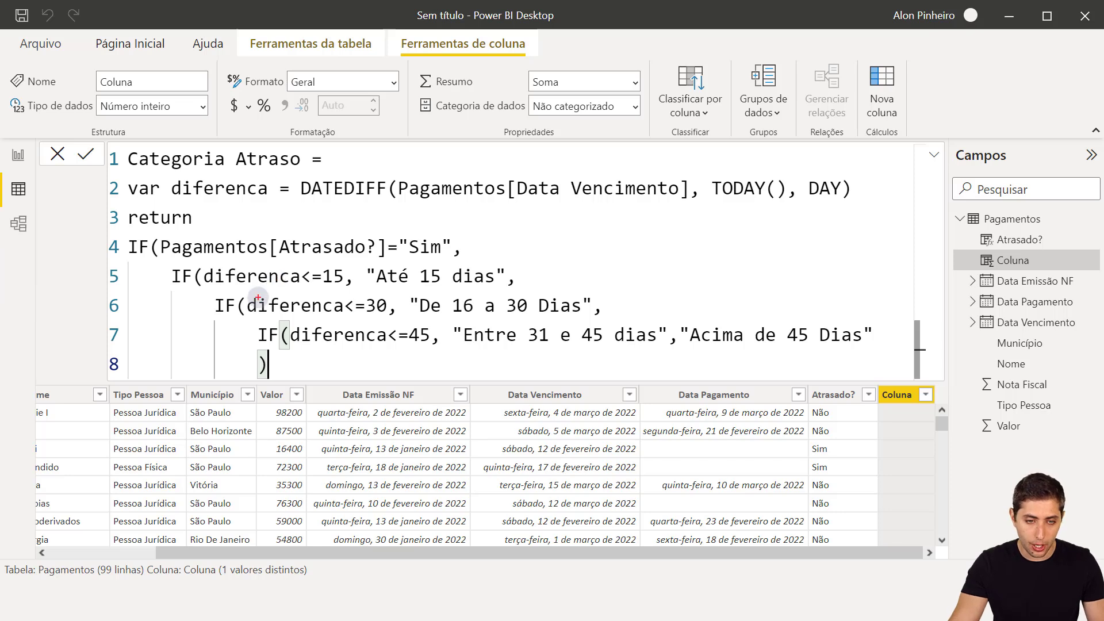
left_click_drag(246, 318, 314, 381)
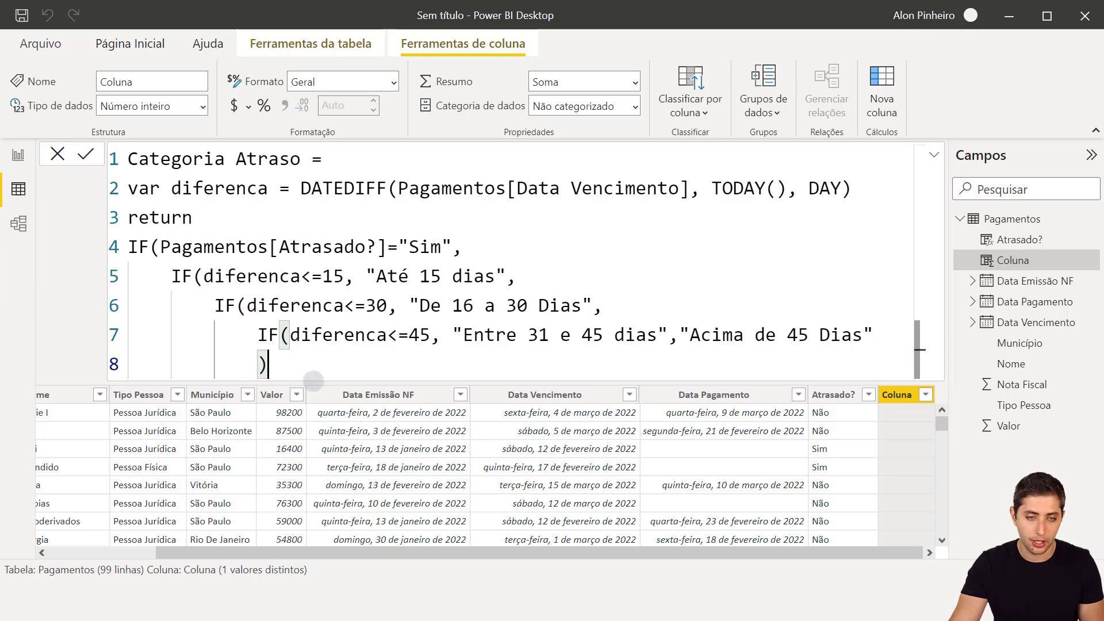
key("shift+Return")
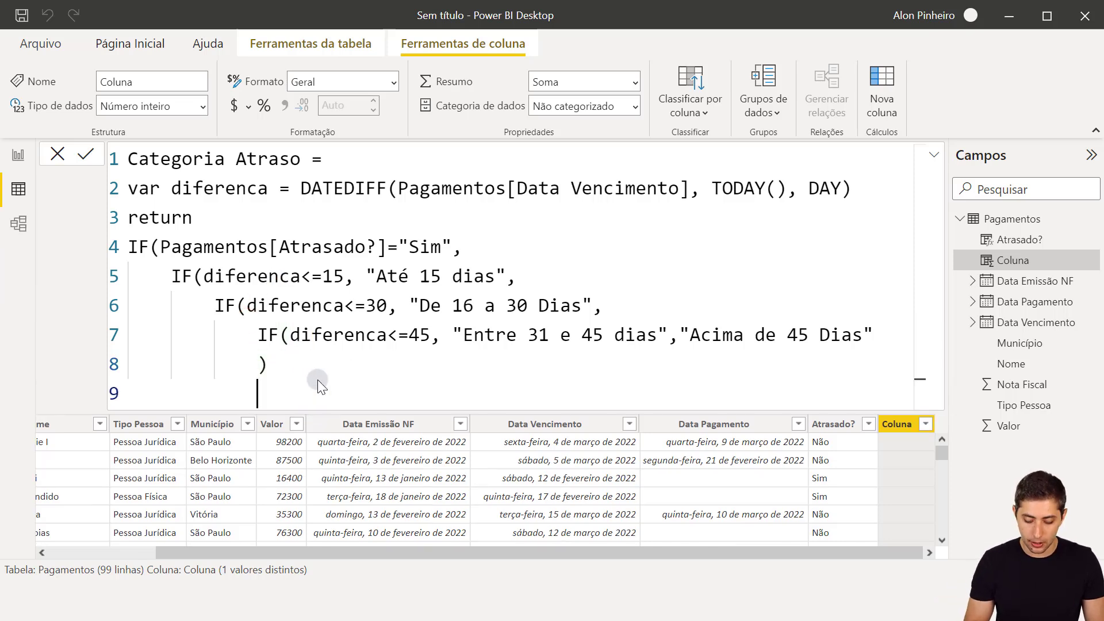
type(")")
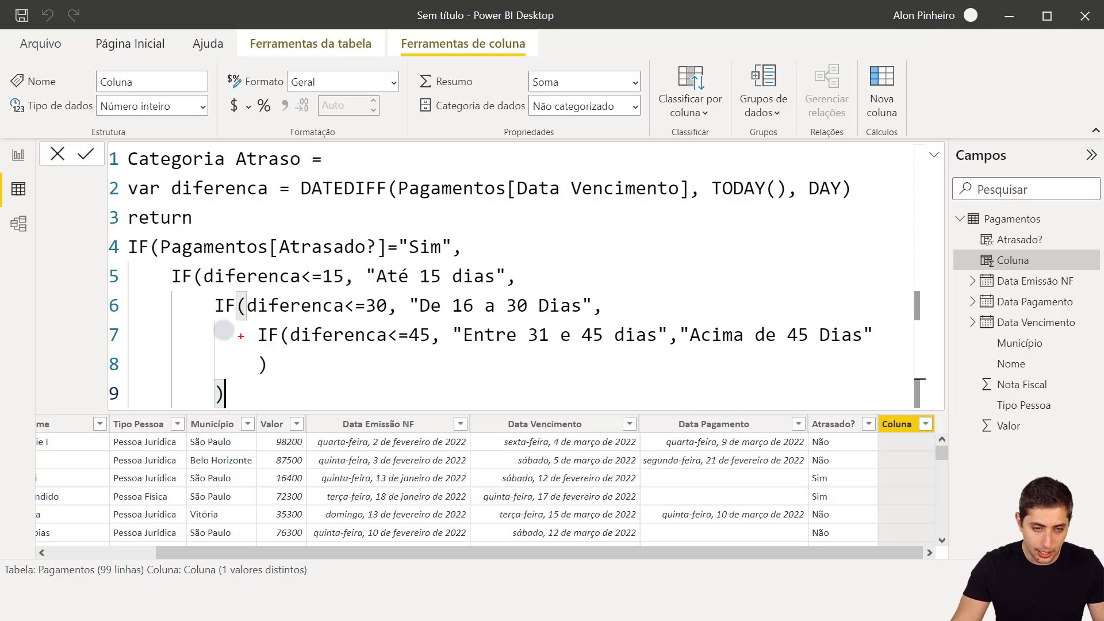
left_click_drag(202, 312, 249, 411)
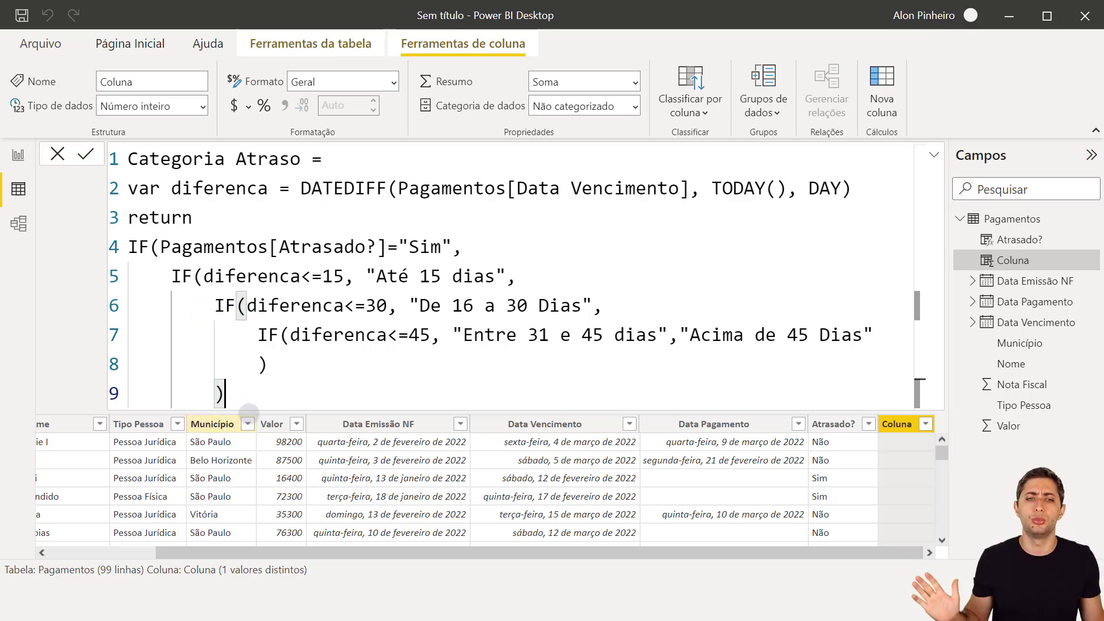
key("Return")
type(")")
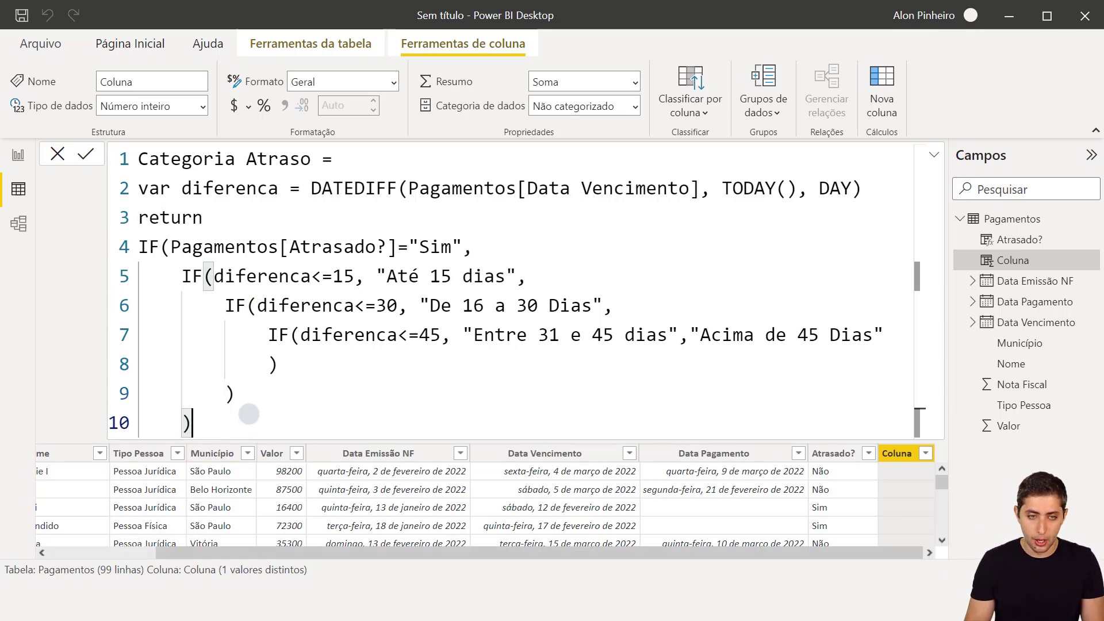
key("Return")
type(")")
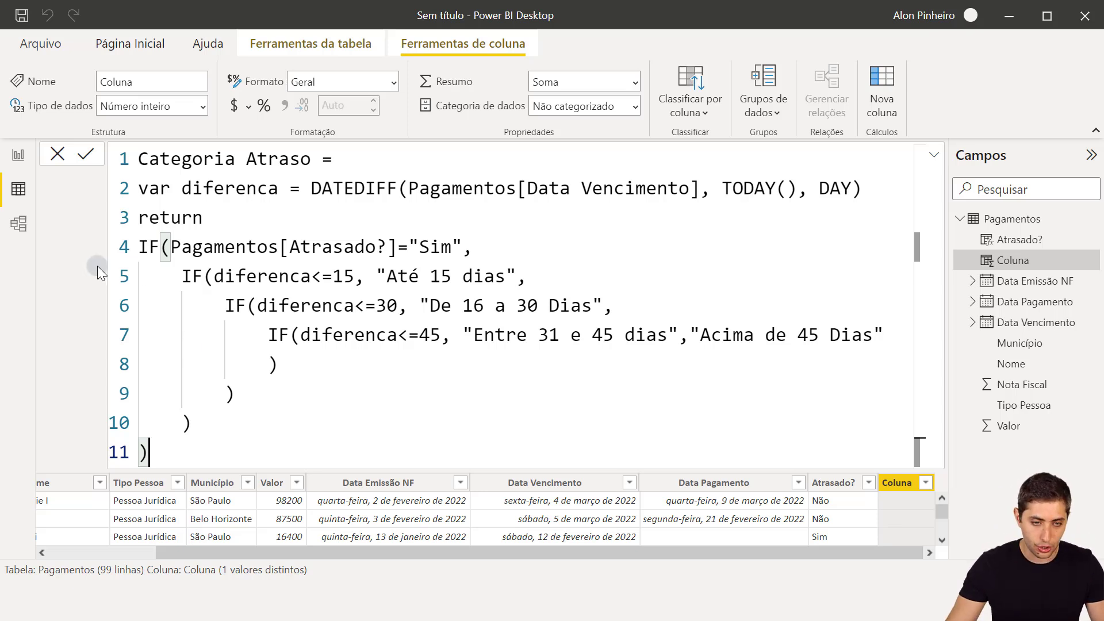
- Commit the finished formula to create the Categoria Atraso calculated column
mouse_move(138, 233)
left_mouse_down()
mouse_move(797, 421)
mouse_move(842, 461)
left_mouse_up()
key("Escape")
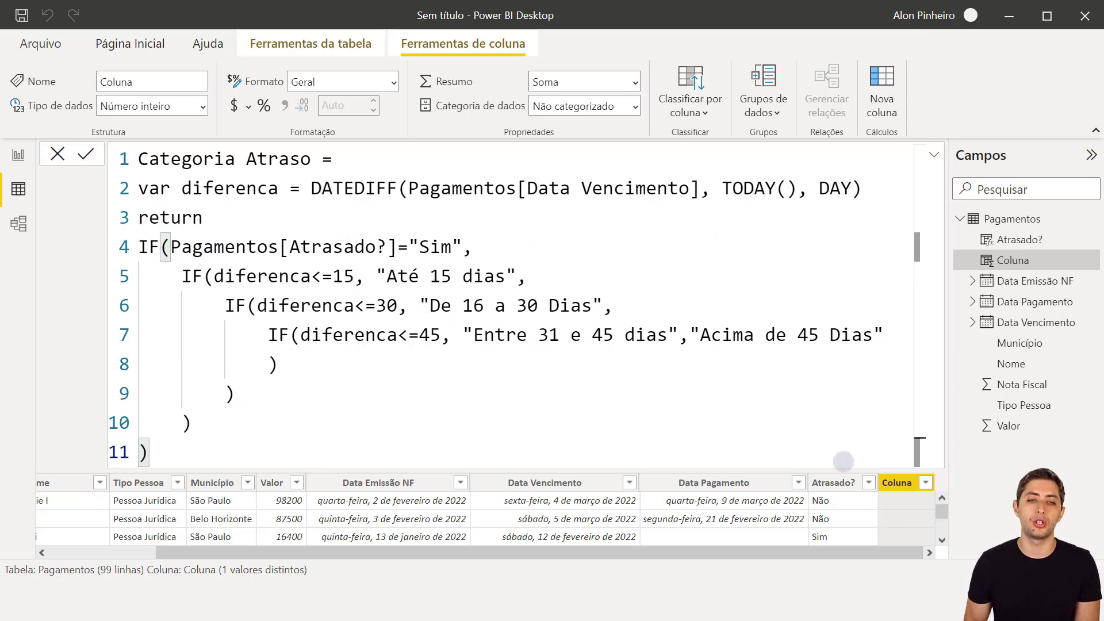
key("Return")
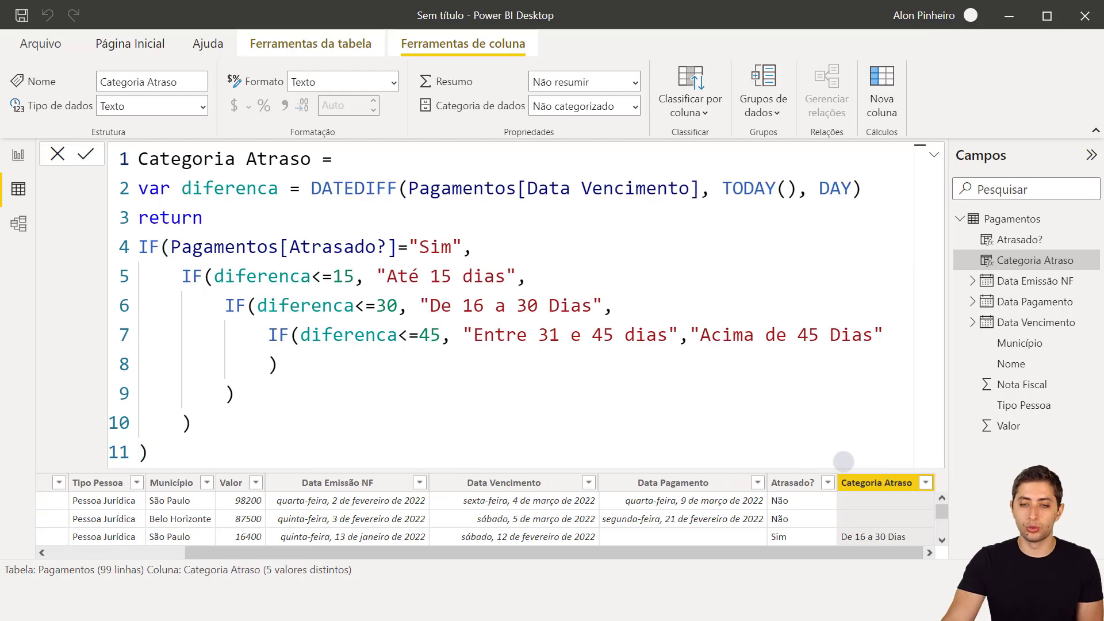
- Collapse the formula editor and compare the Categoria Atraso values with the Atrasado? and payment date columns
left_click(935, 155)
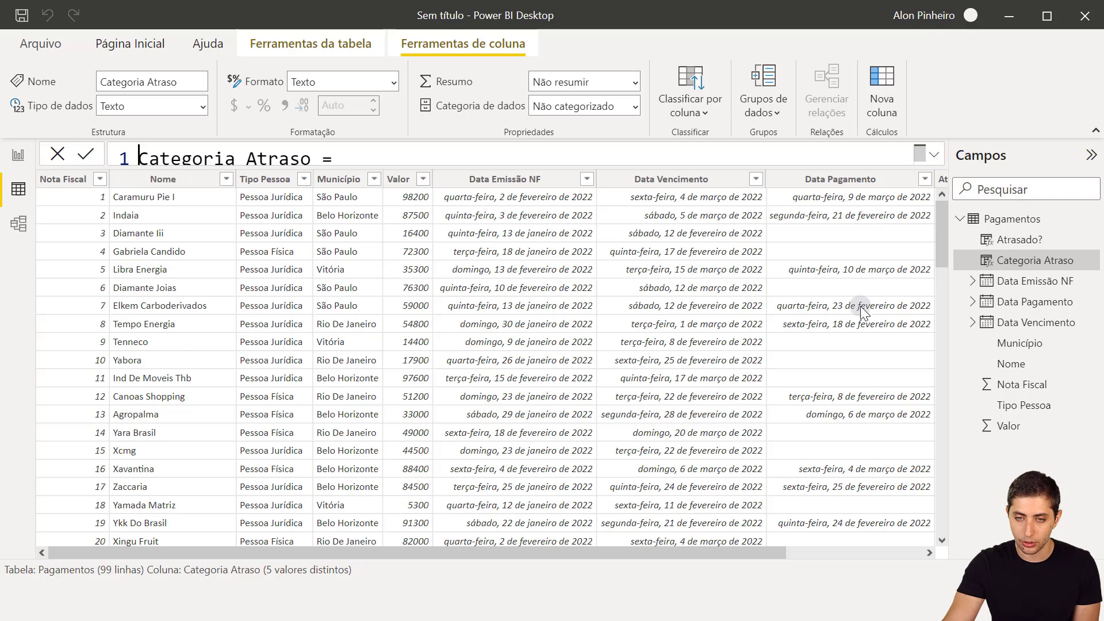
left_click_drag(722, 556, 908, 553)
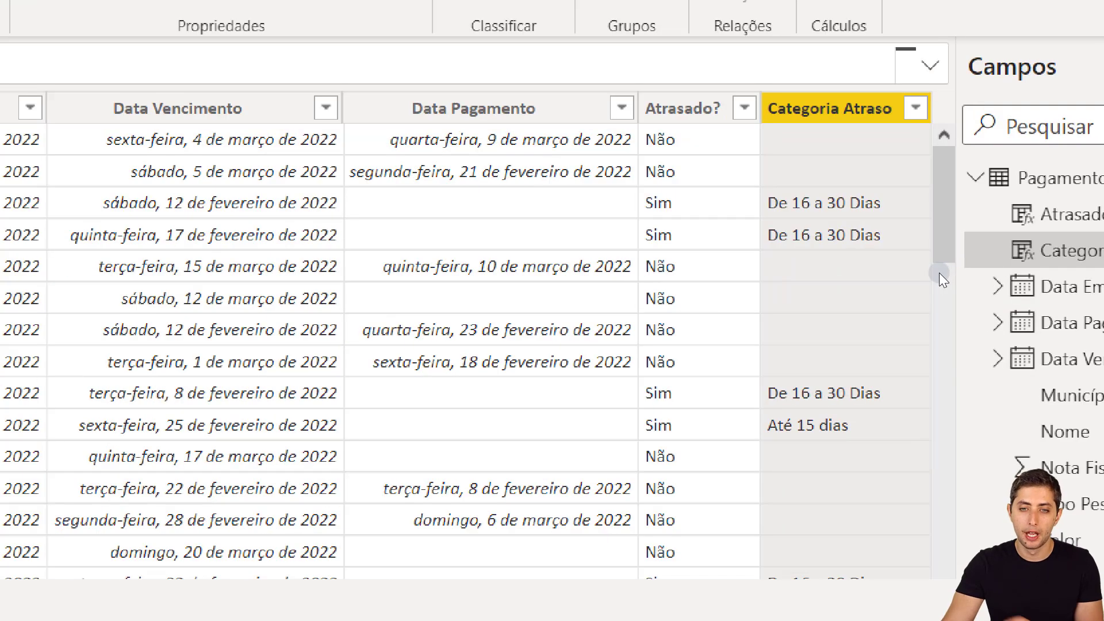
left_click_drag(742, 125, 935, 183)
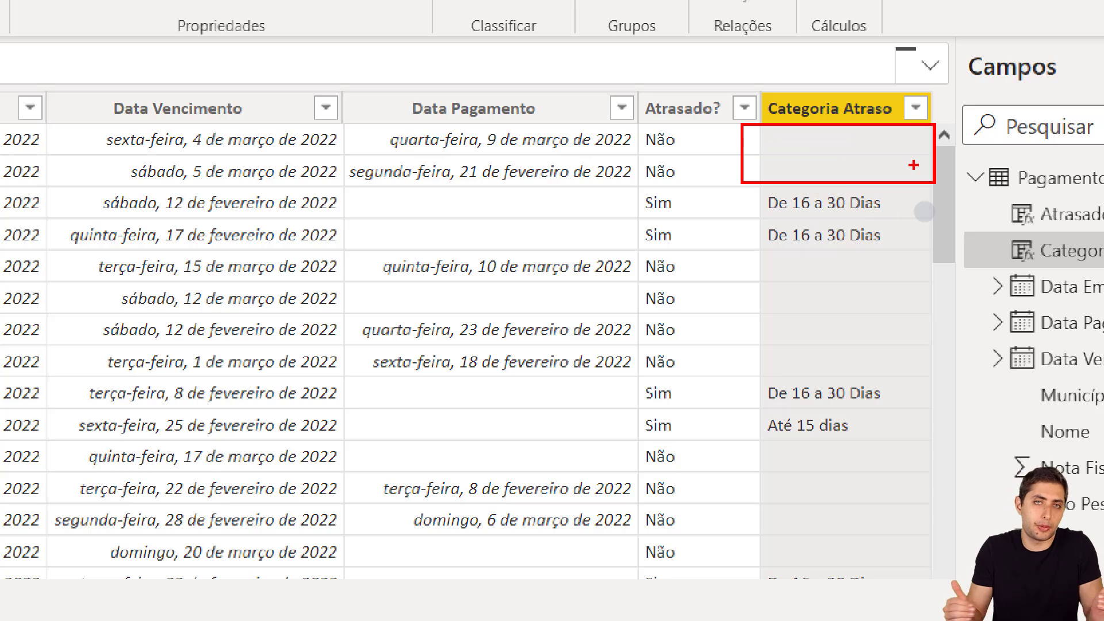
key("e")
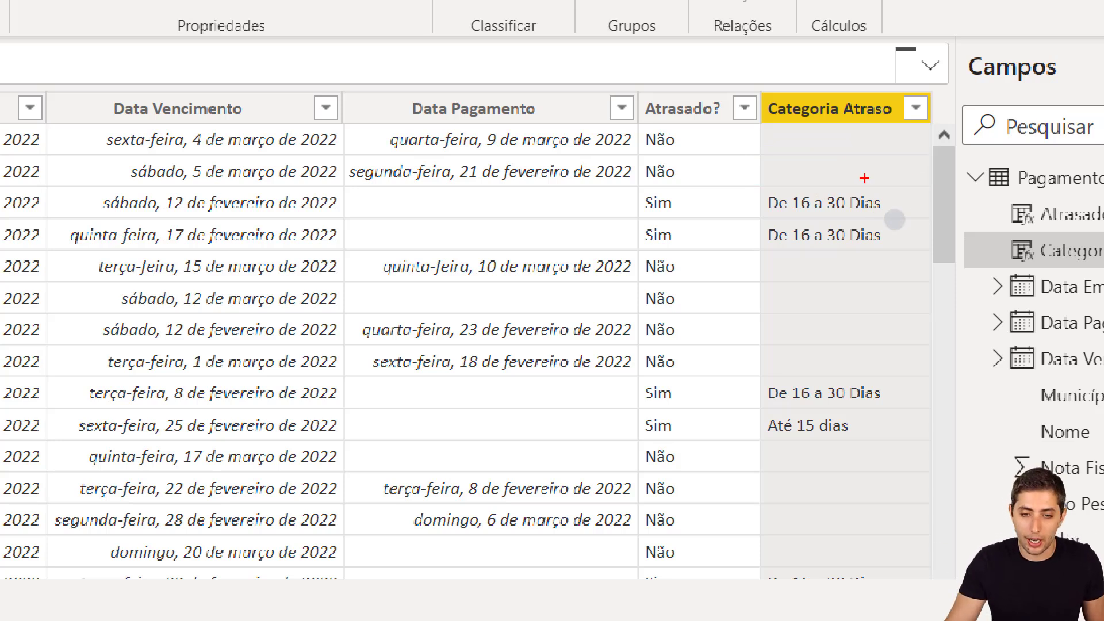
mouse_move(344, 178)
left_mouse_down()
mouse_move(585, 247)
mouse_move(863, 222)
mouse_move(921, 249)
left_mouse_up()
key("e")
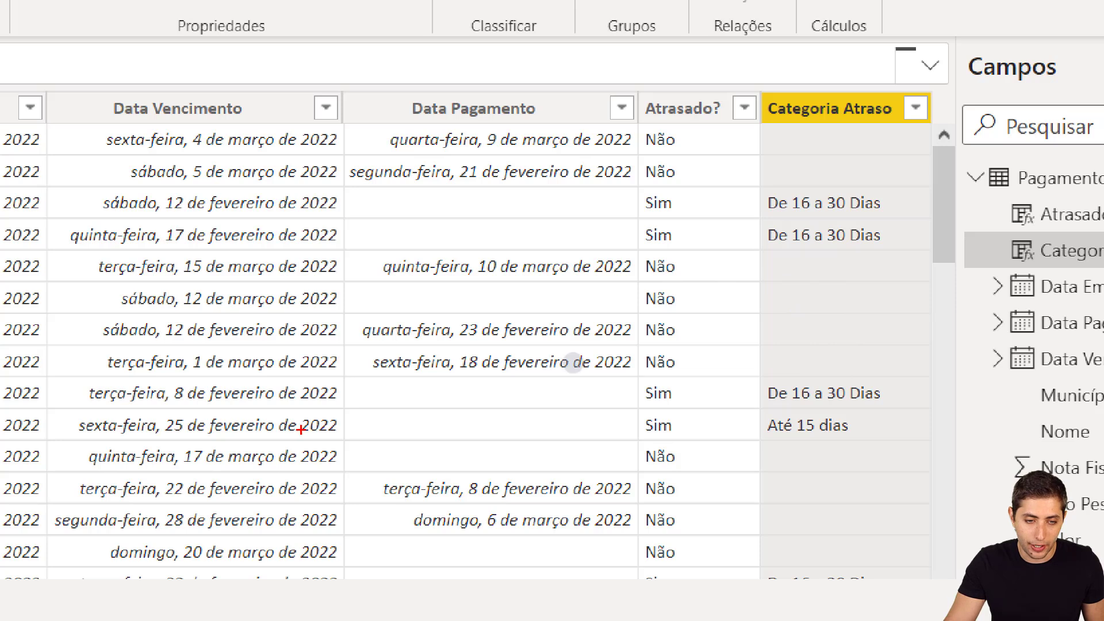
- Compare due dates with Categoria Atraso values for an overdue invoice in the Até 15 dias range and one in Acima de 45 Dias
mouse_move(43, 410)
left_mouse_down()
mouse_move(156, 432)
mouse_move(782, 432)
mouse_move(861, 442)
left_mouse_up()
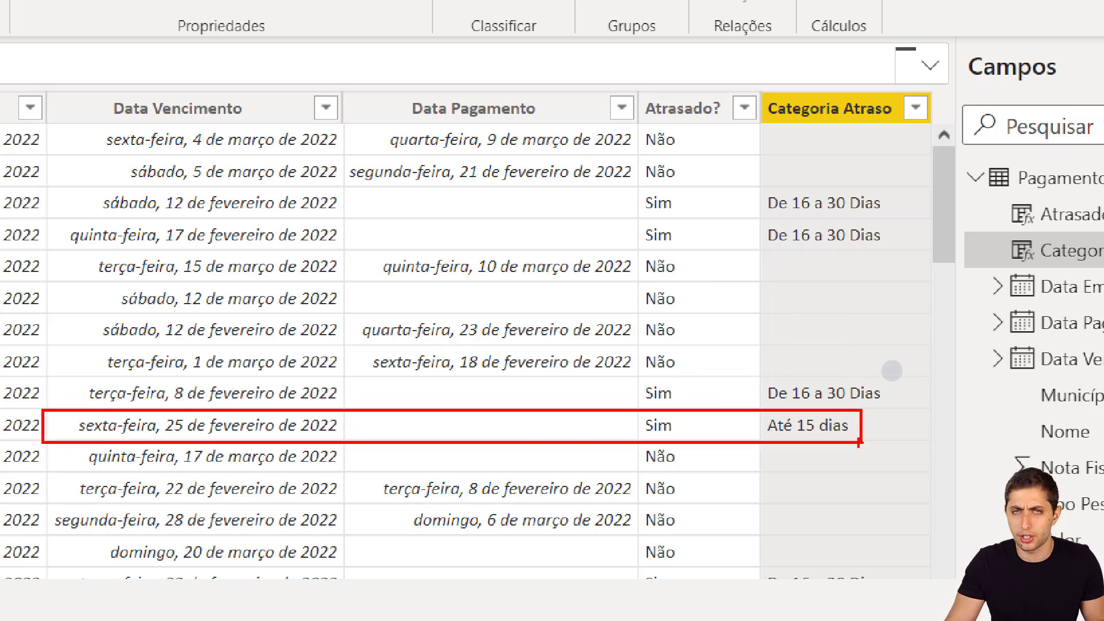
key("Escape")
scroll(881, 378, "down", 2)
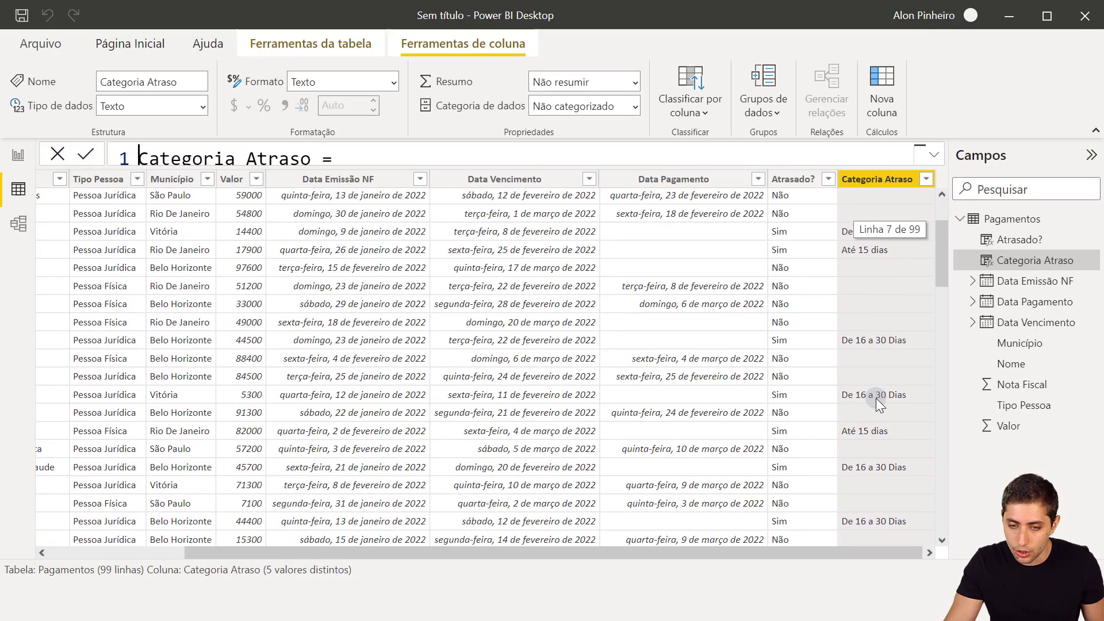
scroll(875, 398, "down", 6)
key("ctrl+1")
left_click(875, 398)
mouse_move(83, 256)
left_mouse_down()
mouse_move(338, 307)
mouse_move(752, 285)
mouse_move(950, 303)
left_mouse_up()
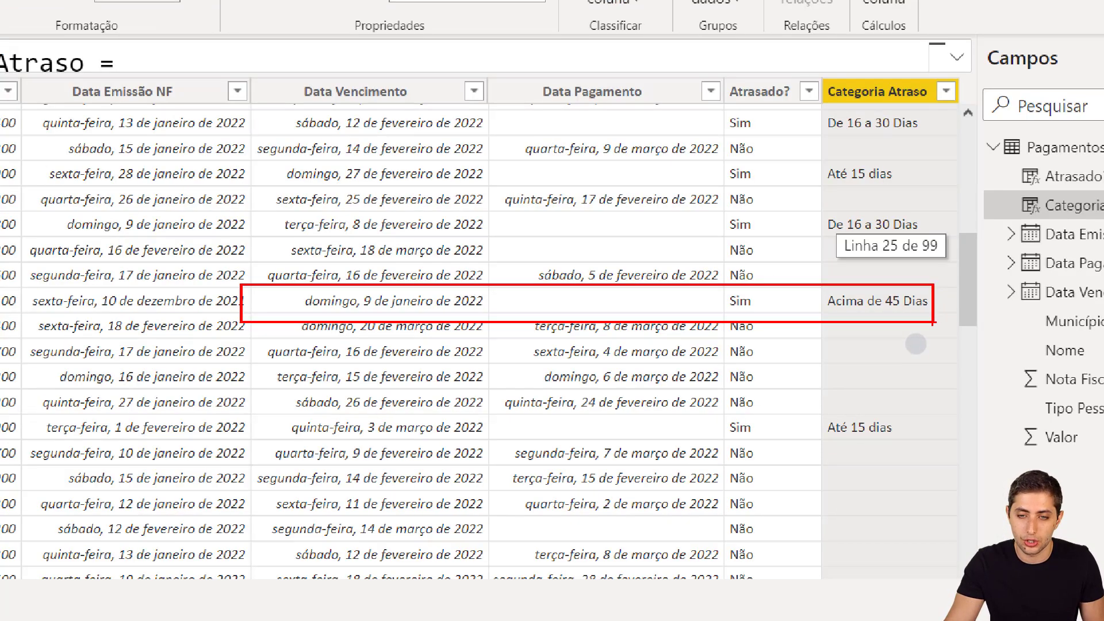
key("Escape")
- Check the due date of the overdue invoice in the Entre 31 e 45 dias range, and return to the table's first rows
scroll(913, 343, "down", 6)
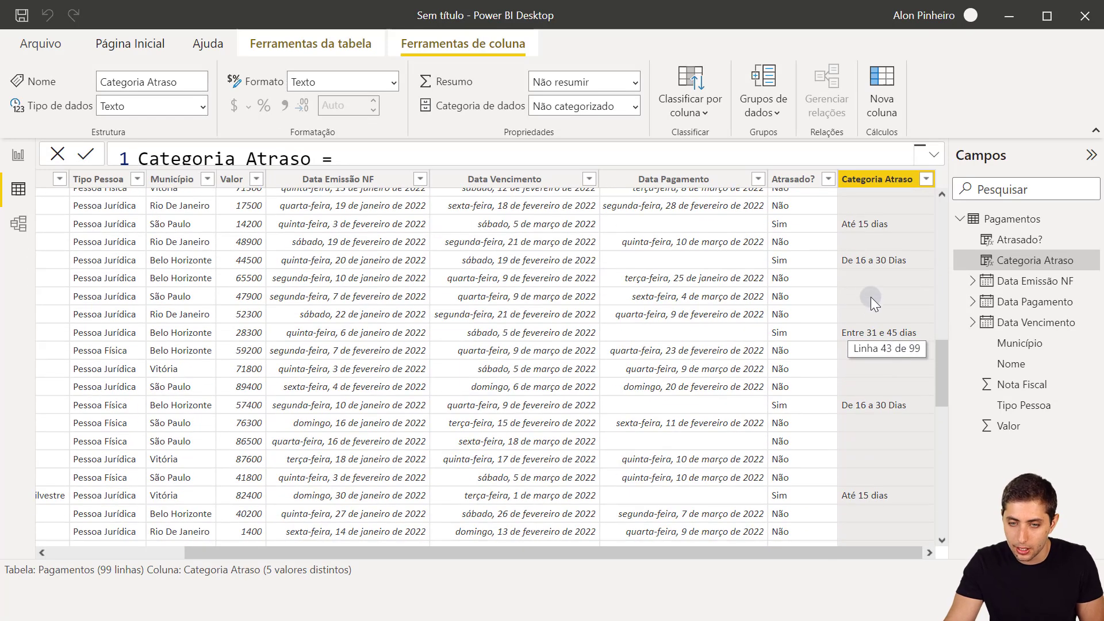
key("ctrl+1")
left_click(893, 382)
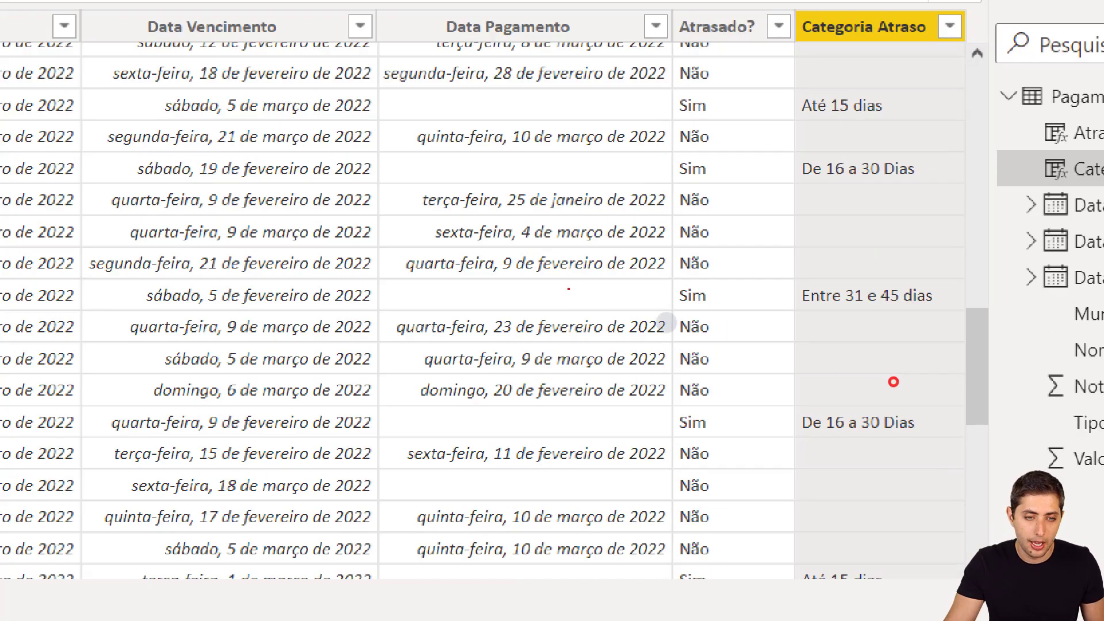
left_click_drag(69, 278, 952, 322)
key("Escape")
scroll(883, 353, "up", 1)
scroll(883, 353, "up", 10)
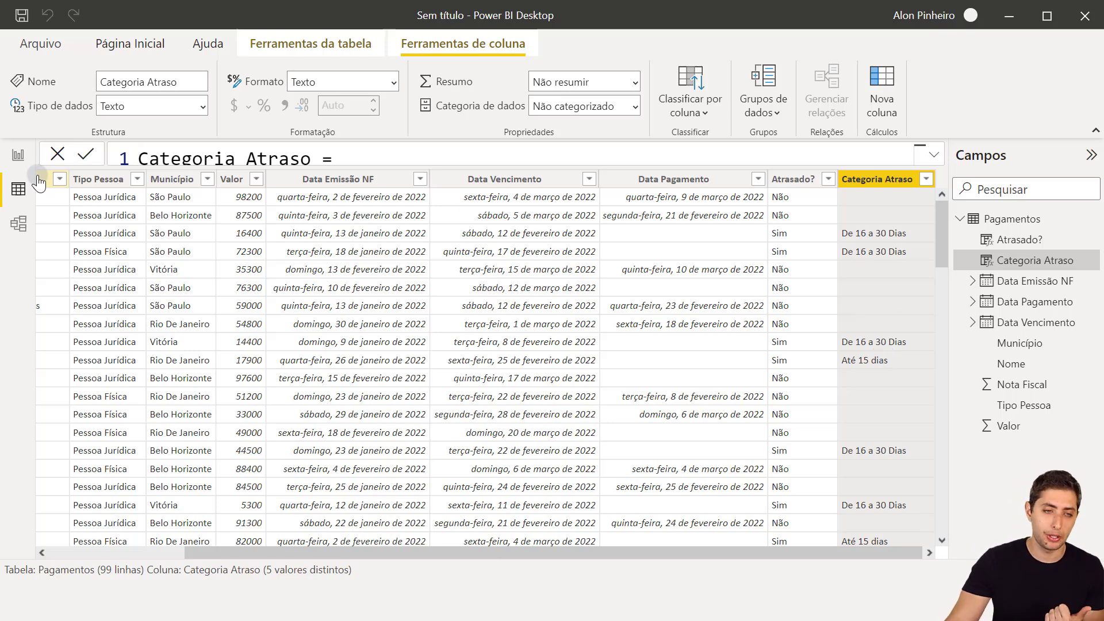
- Add an empty table visual to the report page, place it near the middle, enlarge it and collapse the filters pane
left_click(19, 155)
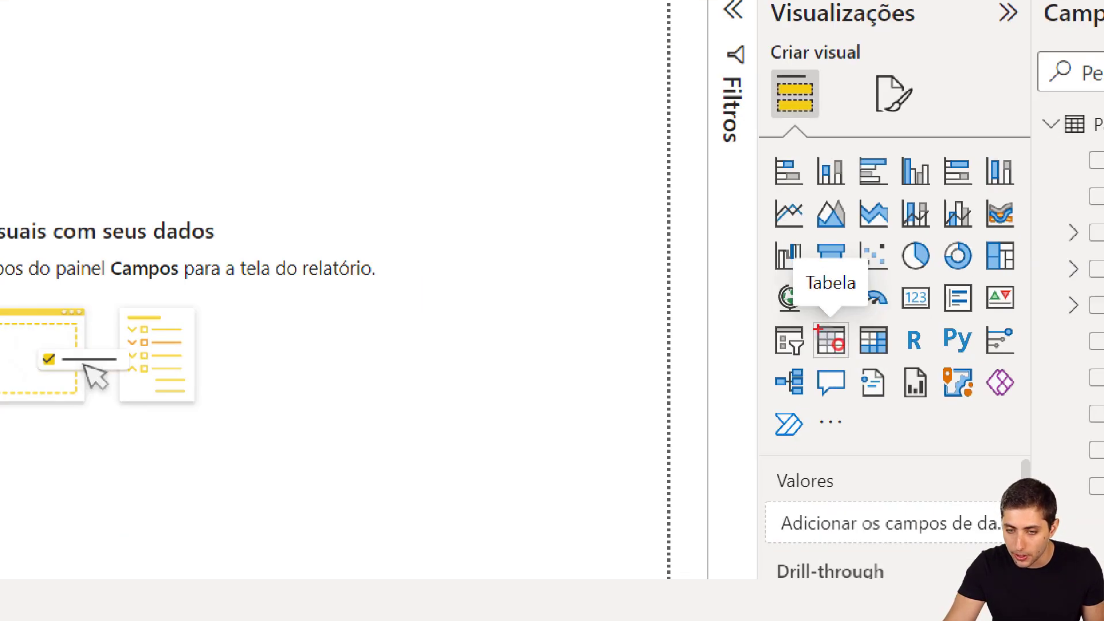
left_click(829, 337)
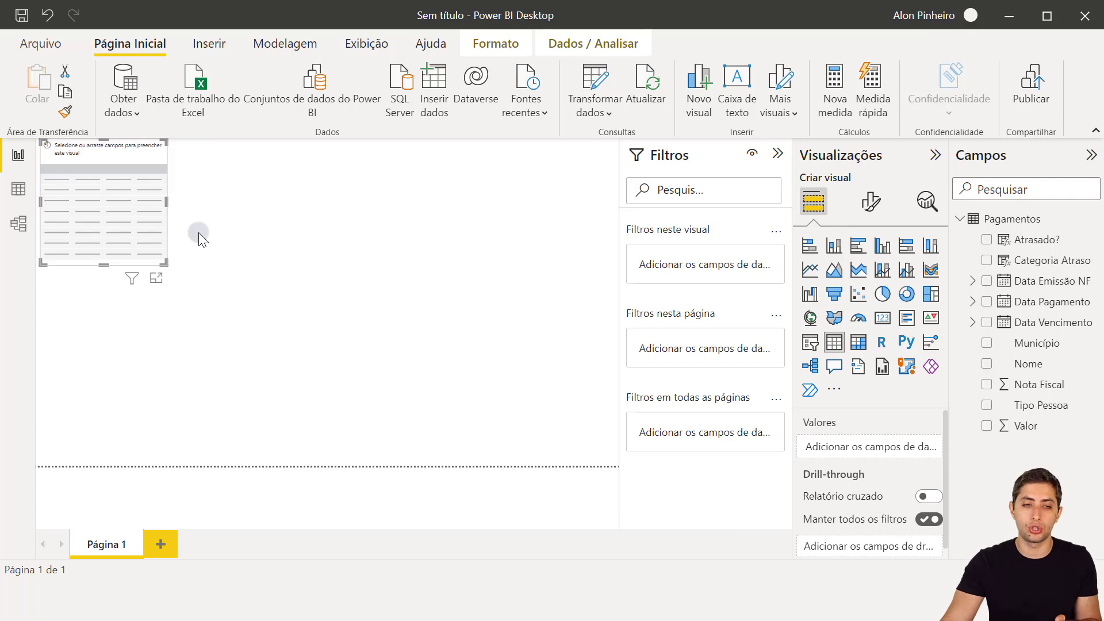
left_click_drag(156, 257, 292, 371)
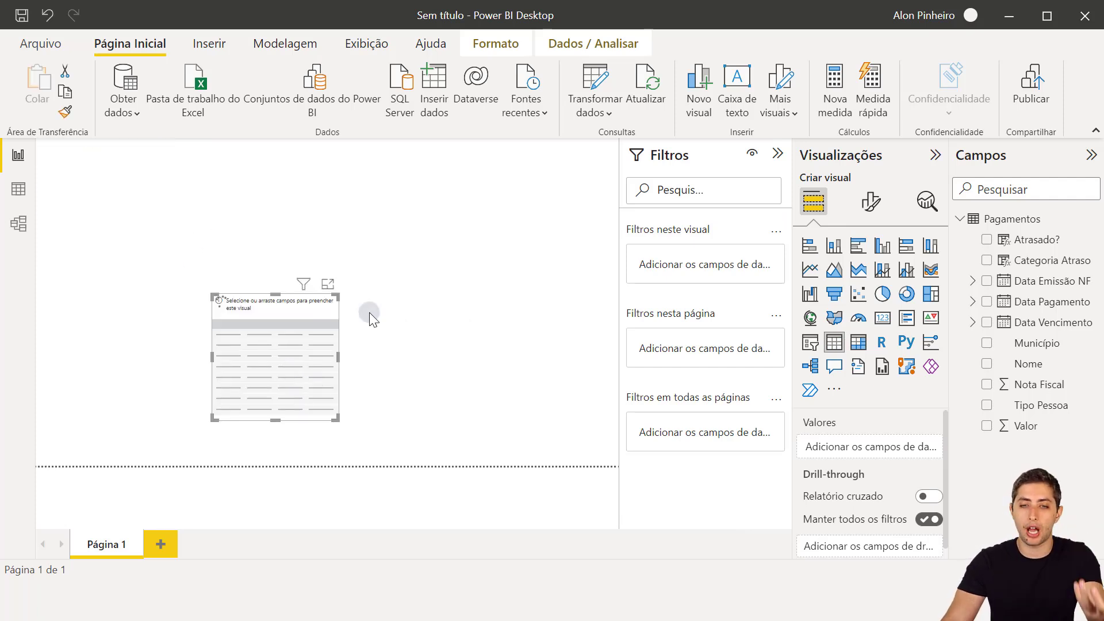
left_click(777, 156)
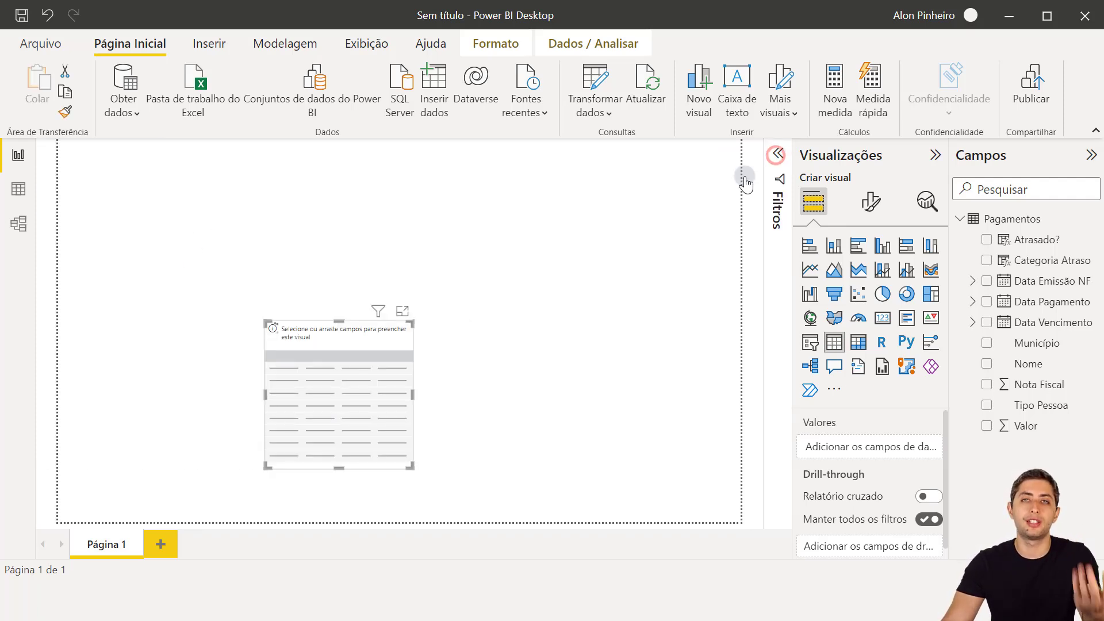
left_click_drag(332, 386, 322, 327)
left_click(378, 390)
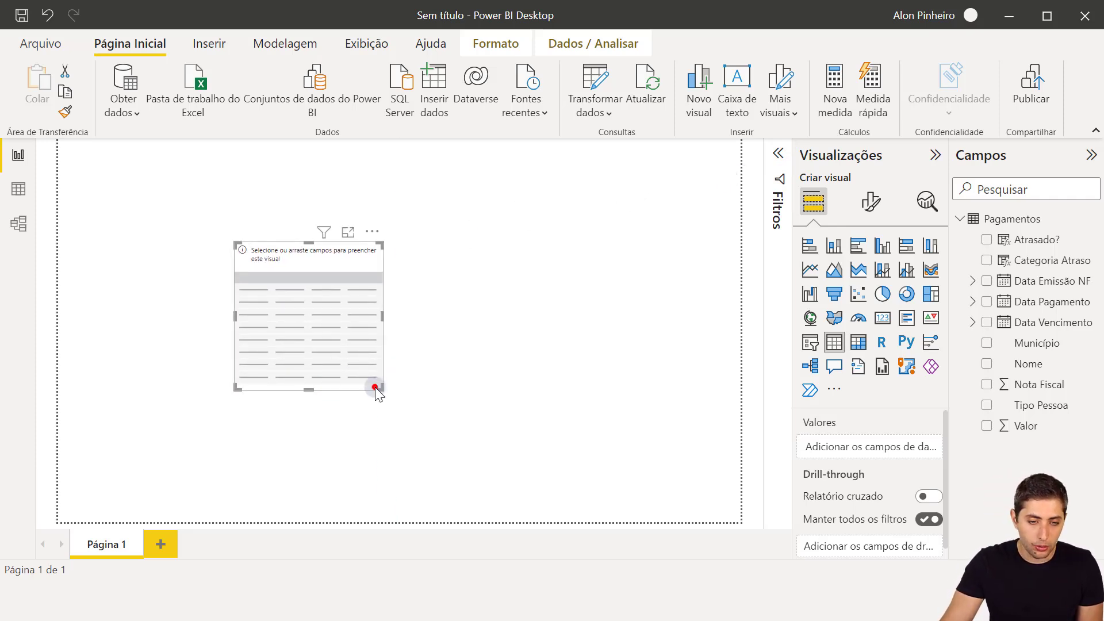
left_click_drag(379, 392, 479, 471)
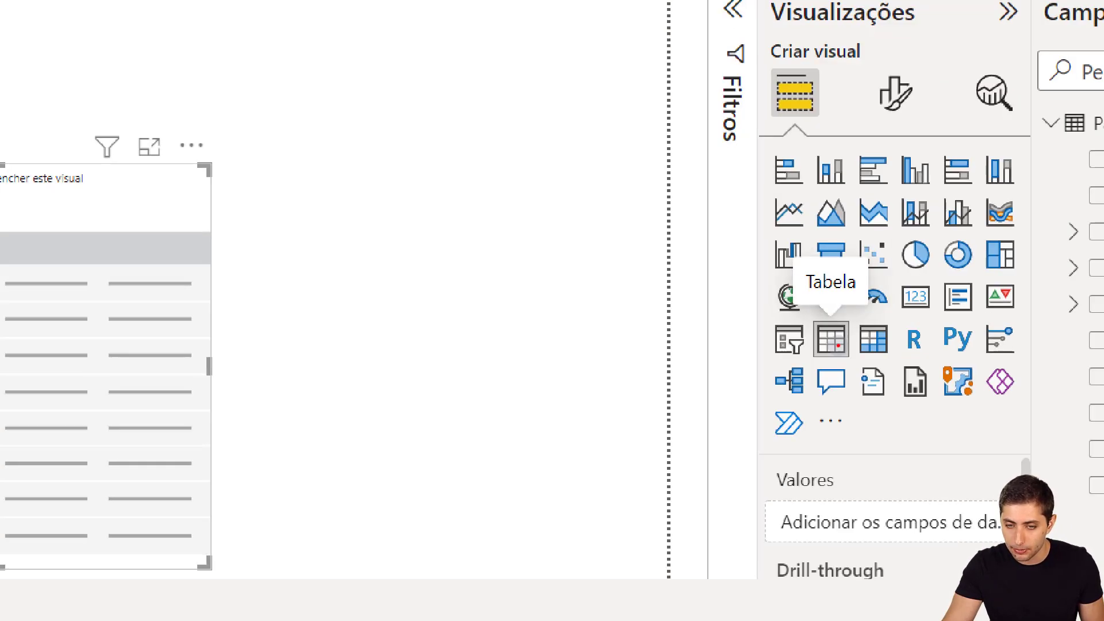
mouse_move(815, 329)
left_mouse_down()
mouse_move(891, 351)
mouse_move(903, 290)
left_mouse_up()
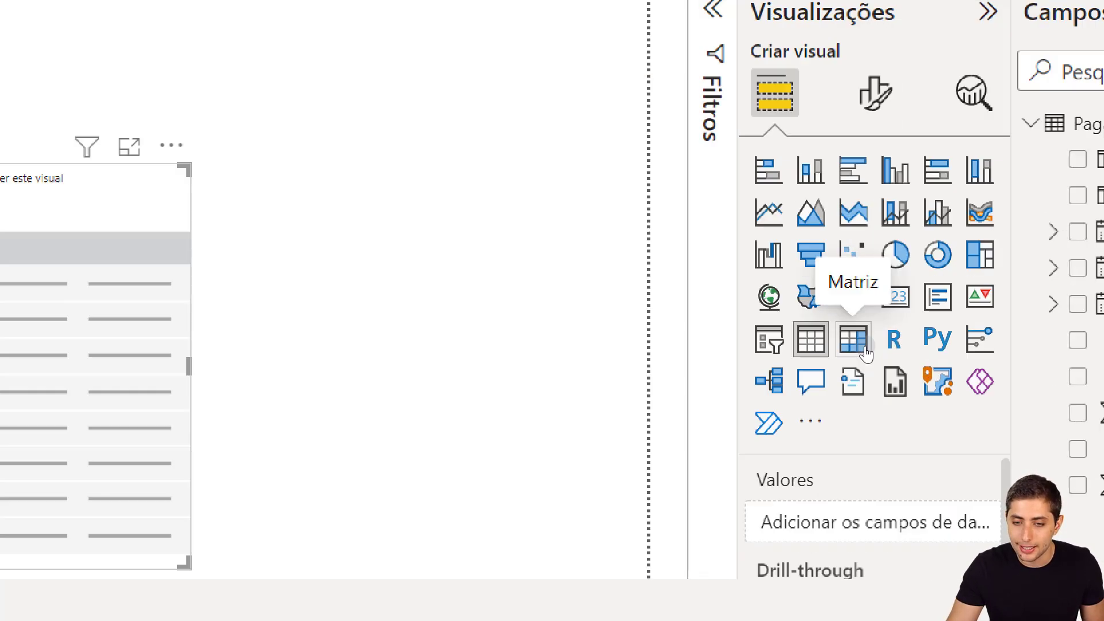
key("ctrl+2")
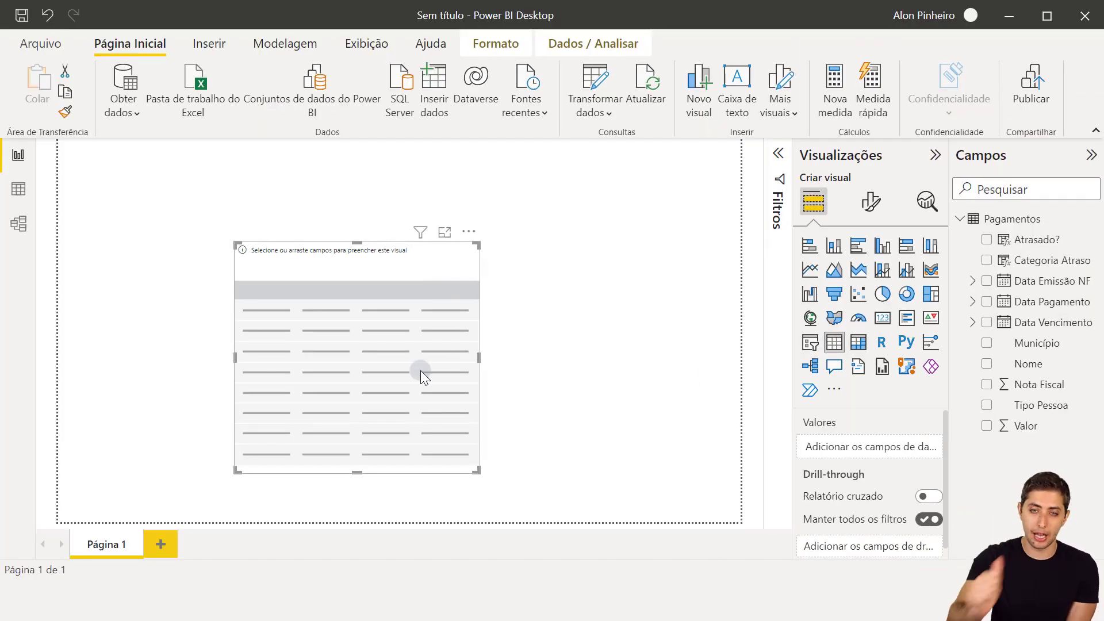
- Add the Nota Fiscal, Valor and Categoria Atraso fields, in that order, as the table visual's values
left_click_drag(1029, 388, 864, 451)
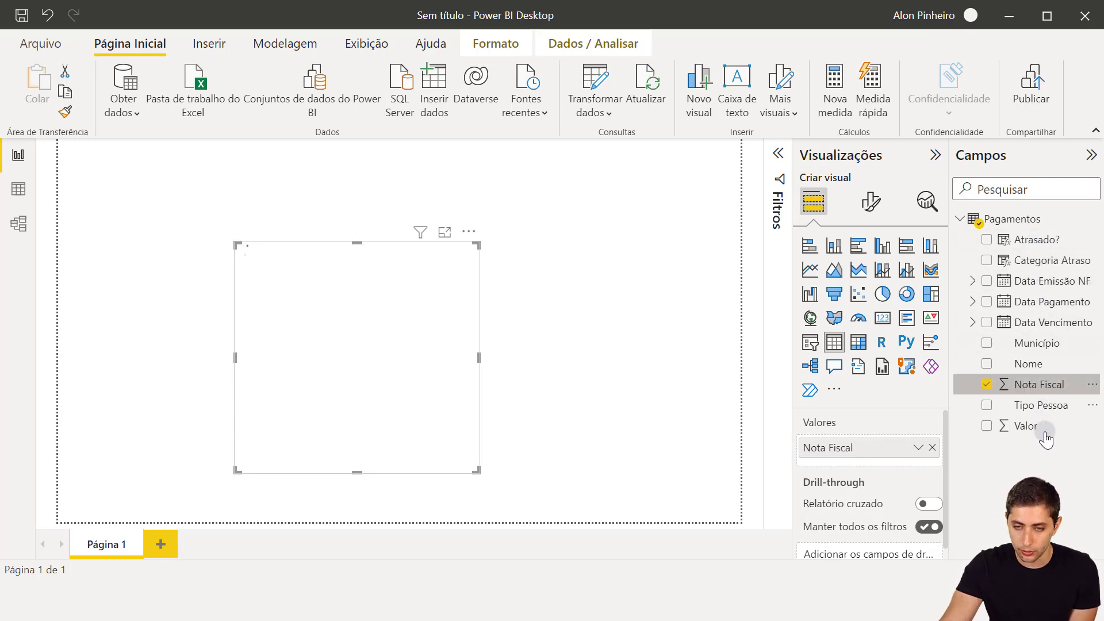
left_click_drag(1040, 425, 855, 460)
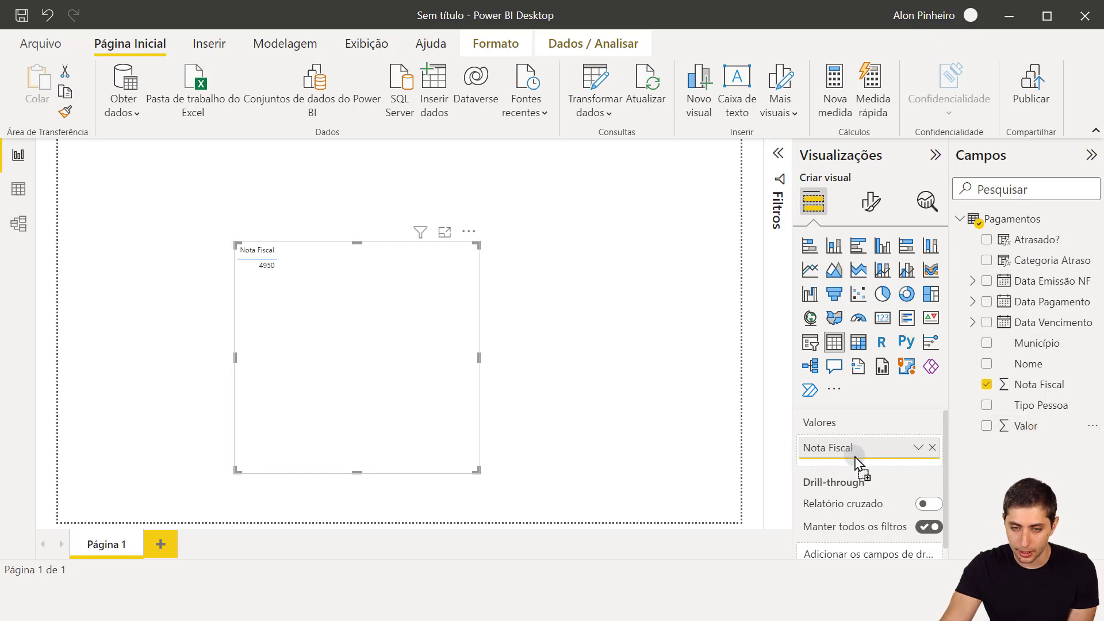
left_click_drag(1042, 260, 869, 478)
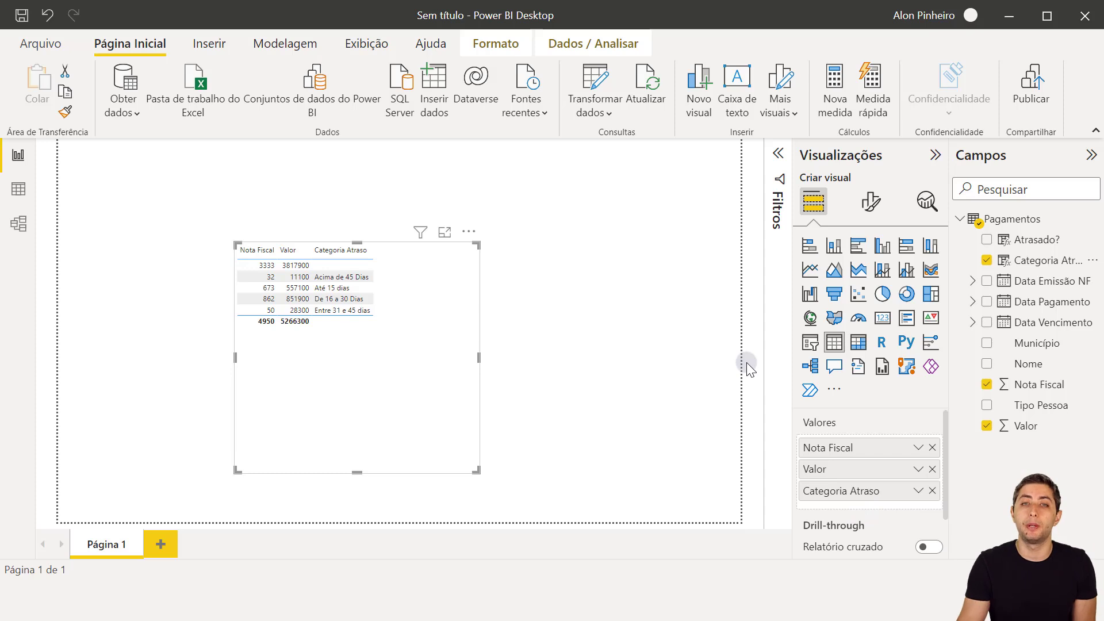
- Set the table visual's global font size to 22 and widen the visual so all three columns fit
left_click(868, 201)
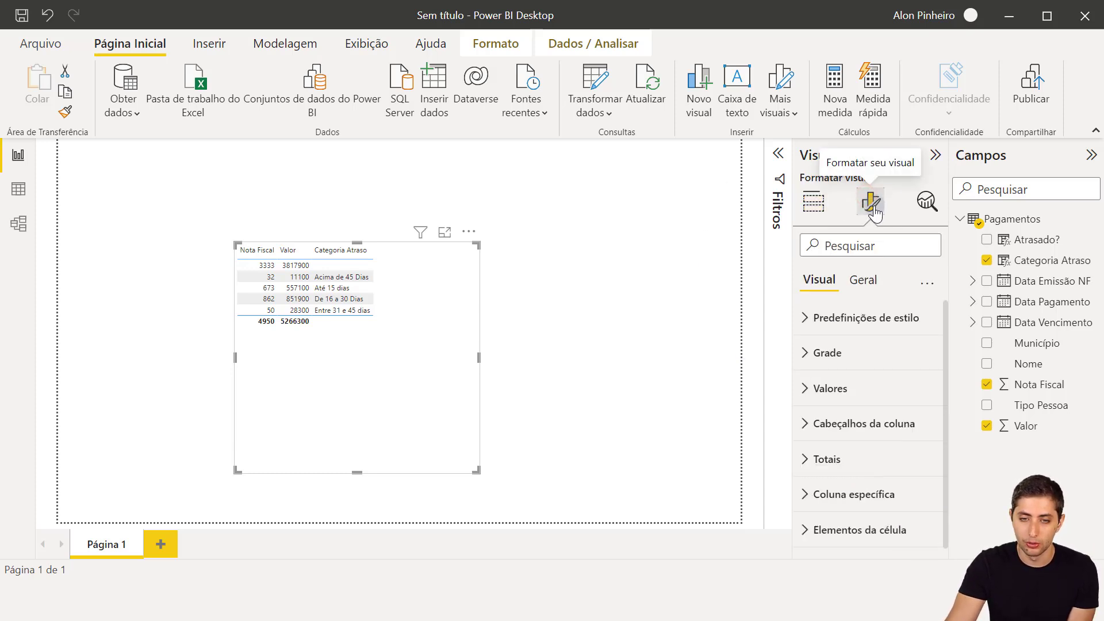
type("fonte")
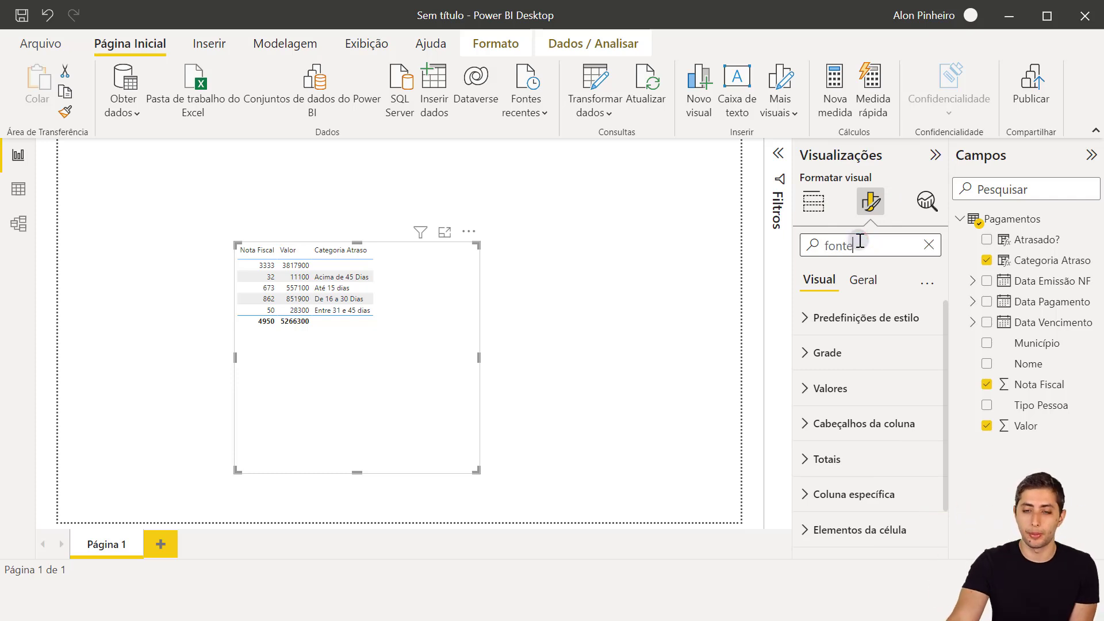
left_click(814, 363)
double_click(813, 362)
type("0")
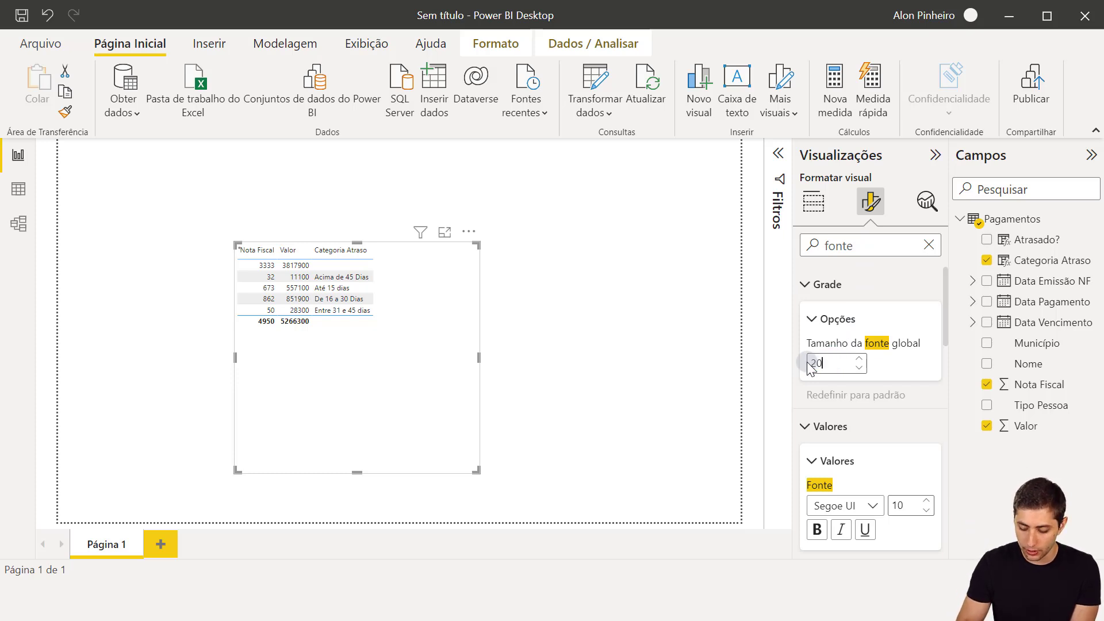
key("BackSpace")
type("2")
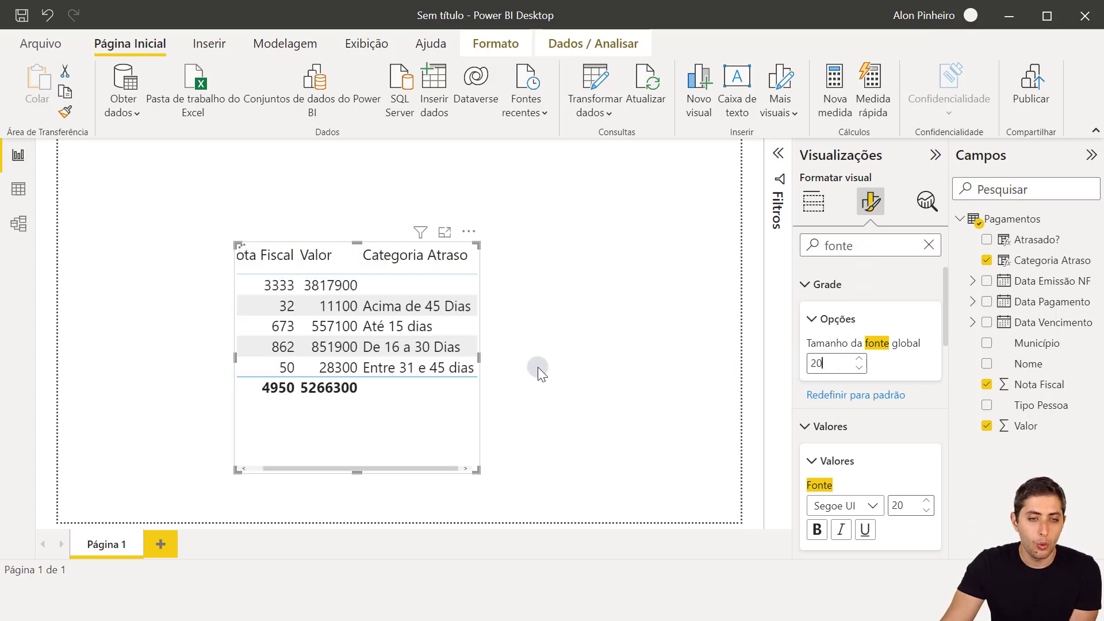
left_click_drag(475, 469, 617, 468)
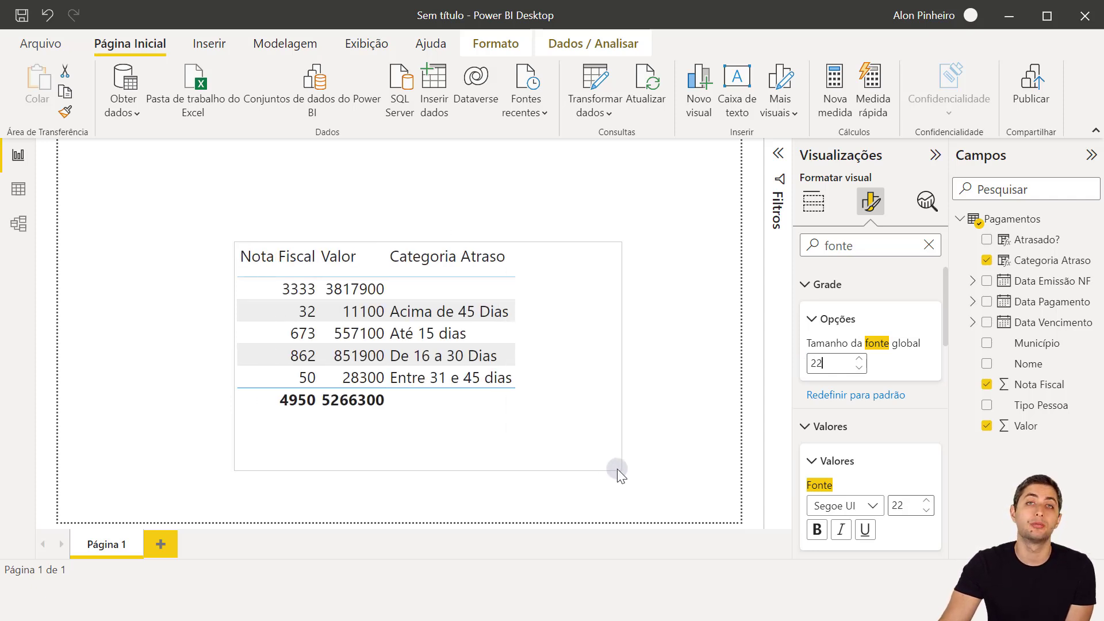
- Set Nota Fiscal to Não resumir so each invoice gets its own row, and extend the table visual upward
left_click(810, 210)
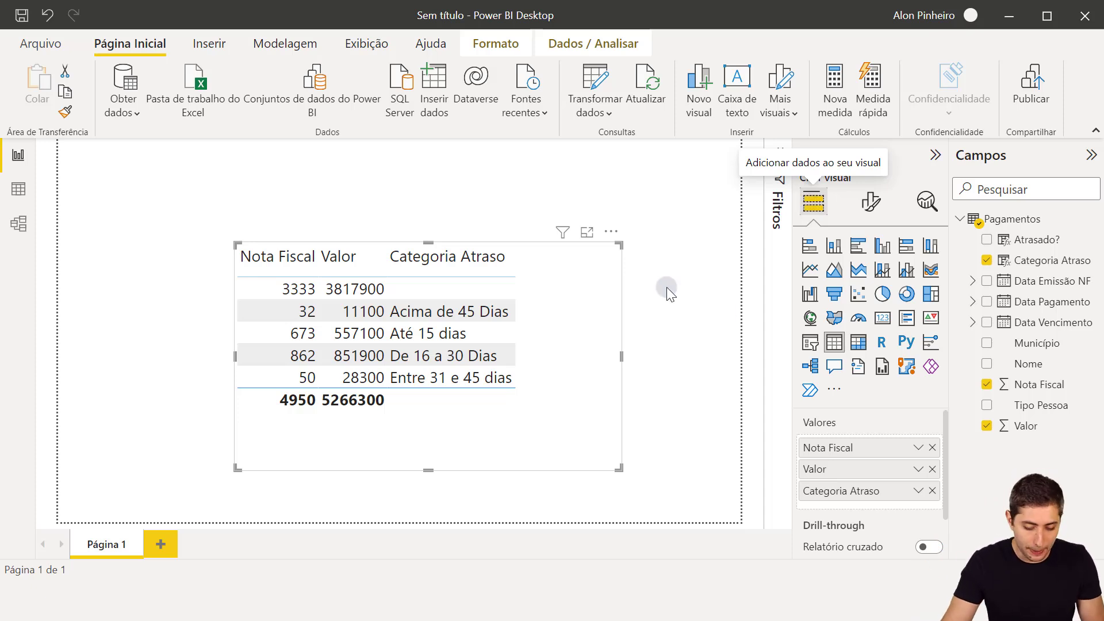
left_click(918, 448)
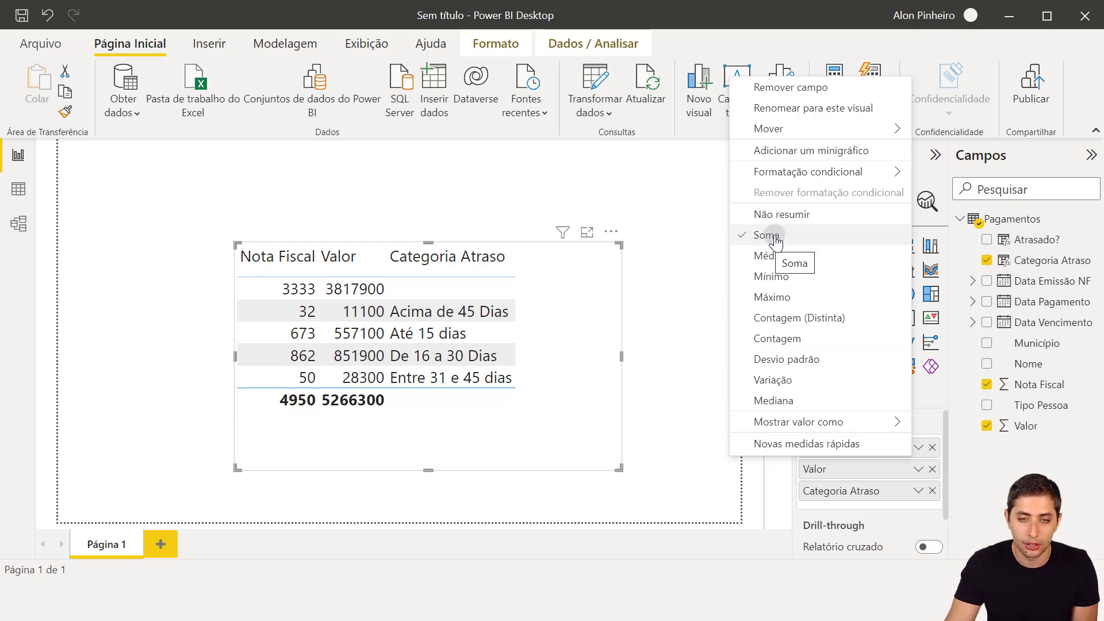
left_click(772, 211)
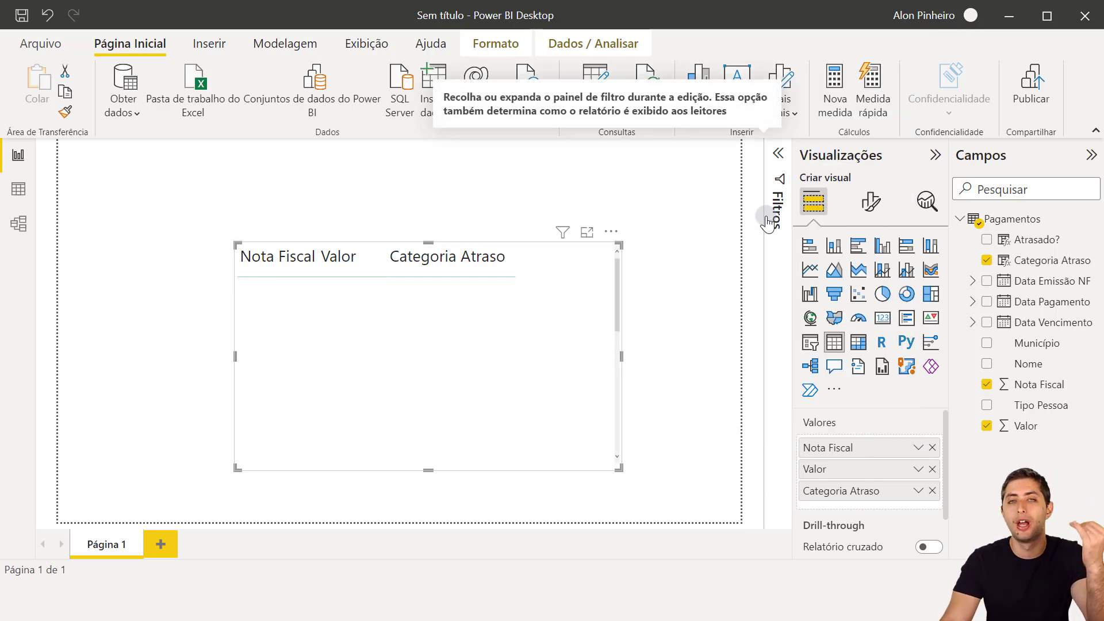
left_click_drag(432, 236, 429, 163)
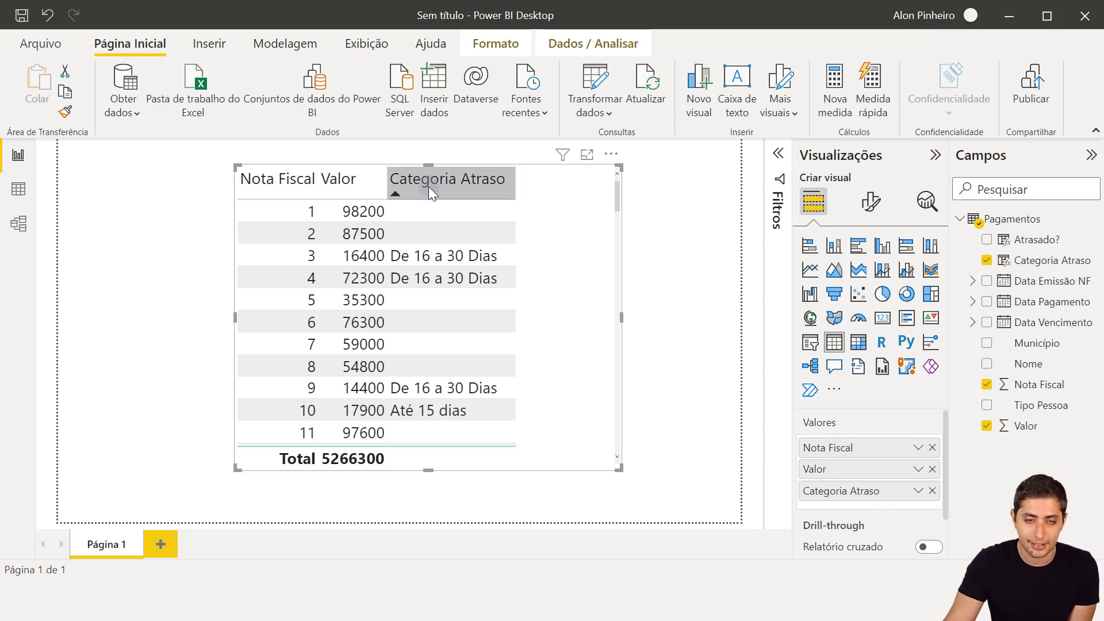
- Sort the table visual by Categoria Atraso in descending order and review the invoices in each delay range
left_click(453, 191)
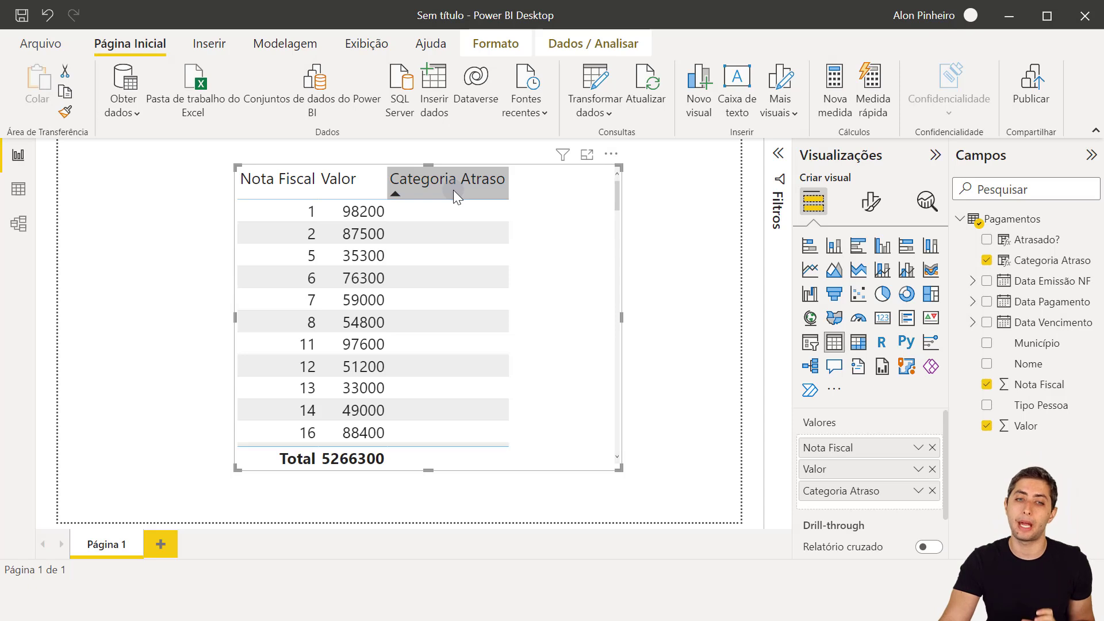
scroll(505, 293, "down", 4)
scroll(517, 276, "up", 1)
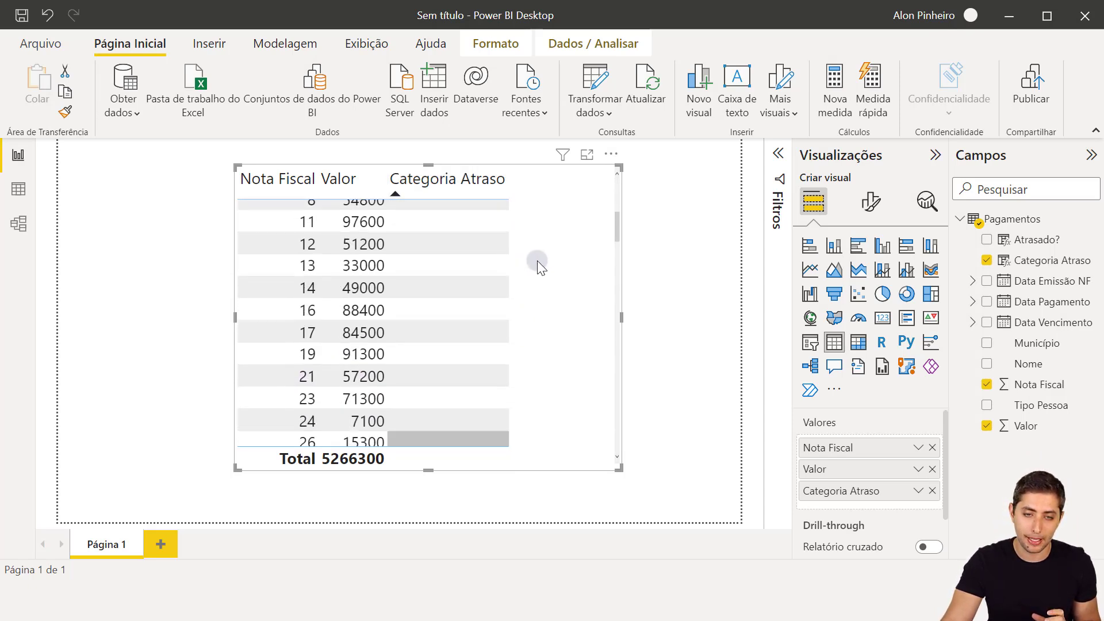
scroll(535, 258, "up", 2)
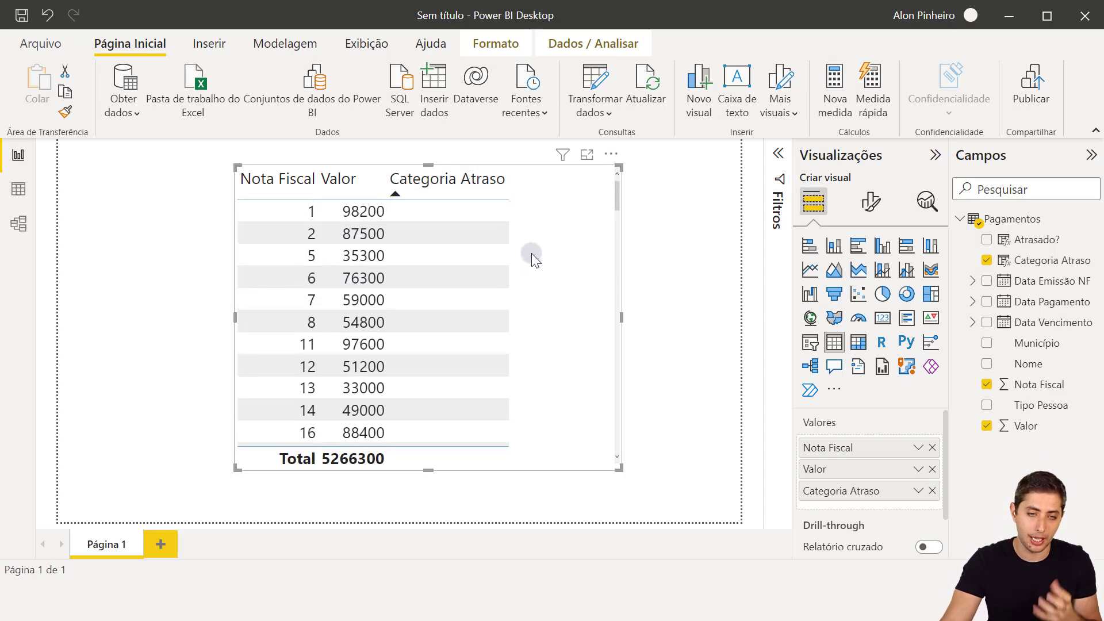
left_click(470, 185)
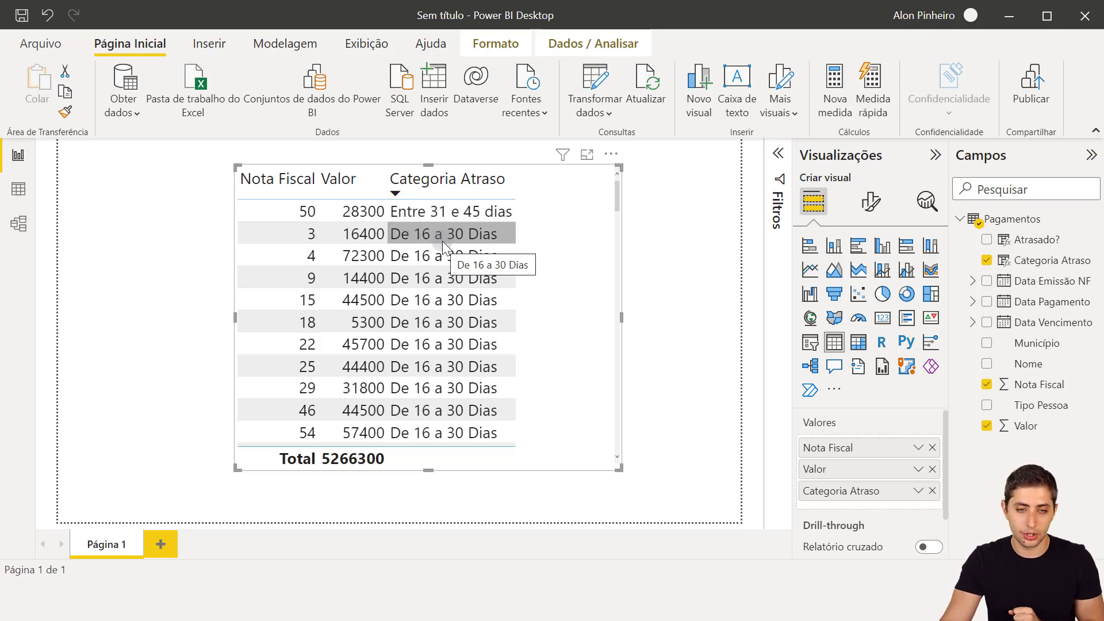
scroll(440, 242, "down", 3)
scroll(428, 251, "down", 5)
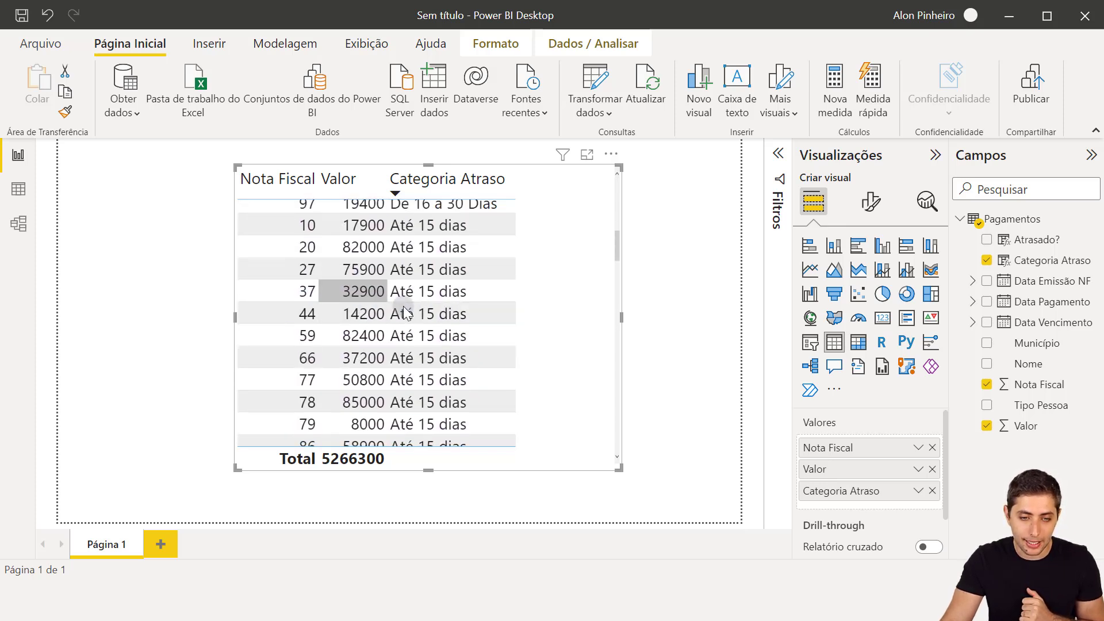
scroll(419, 324, "down", 4)
scroll(419, 324, "up", 1)
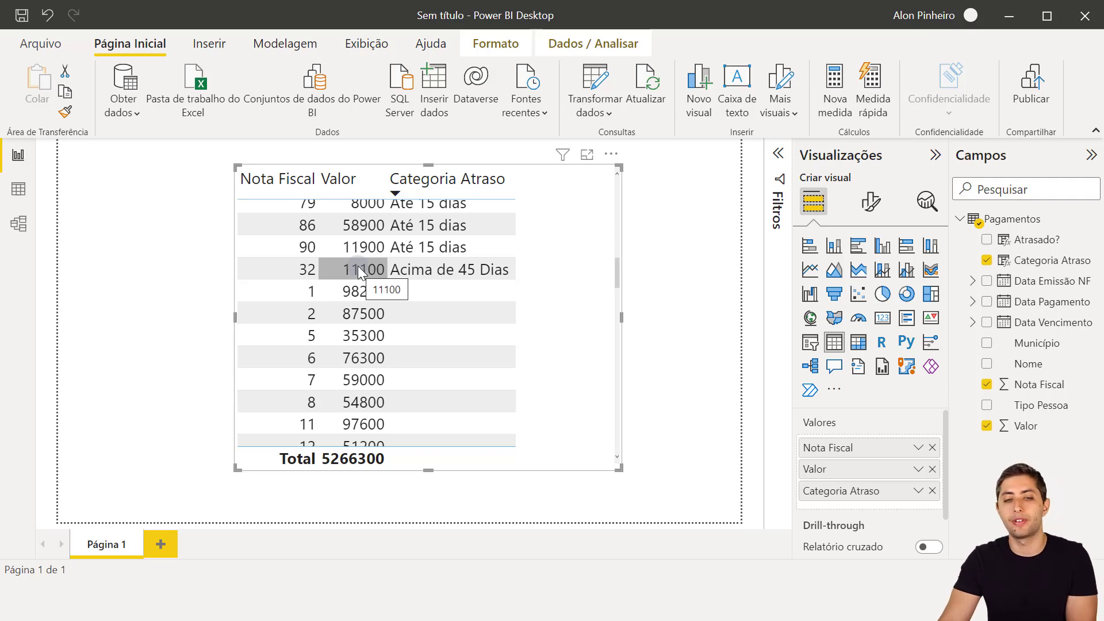
scroll(377, 266, "up", 10)
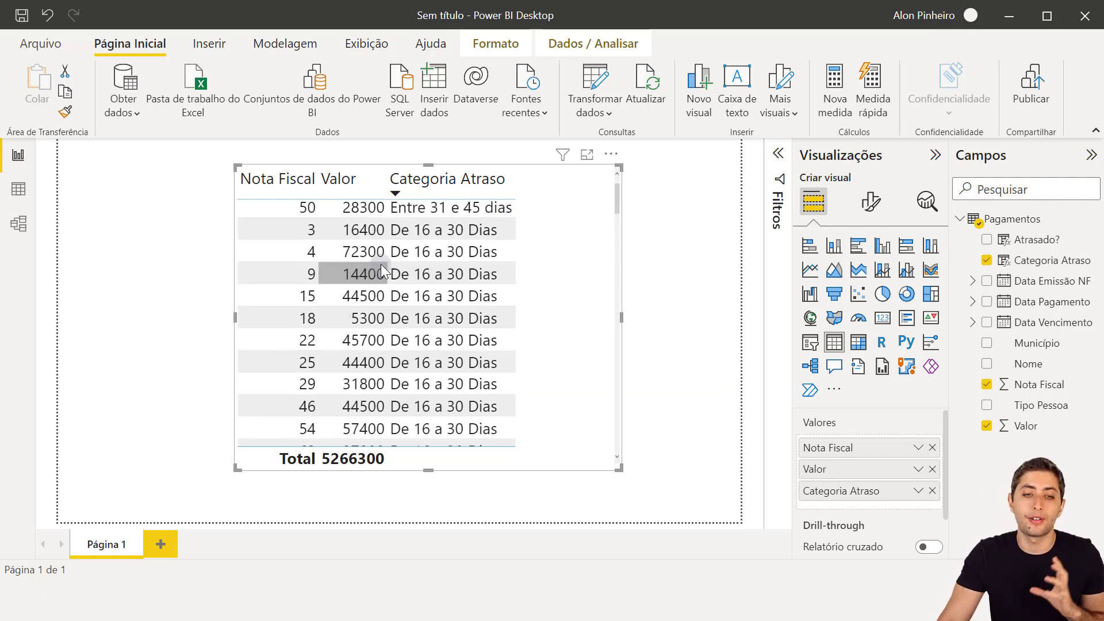